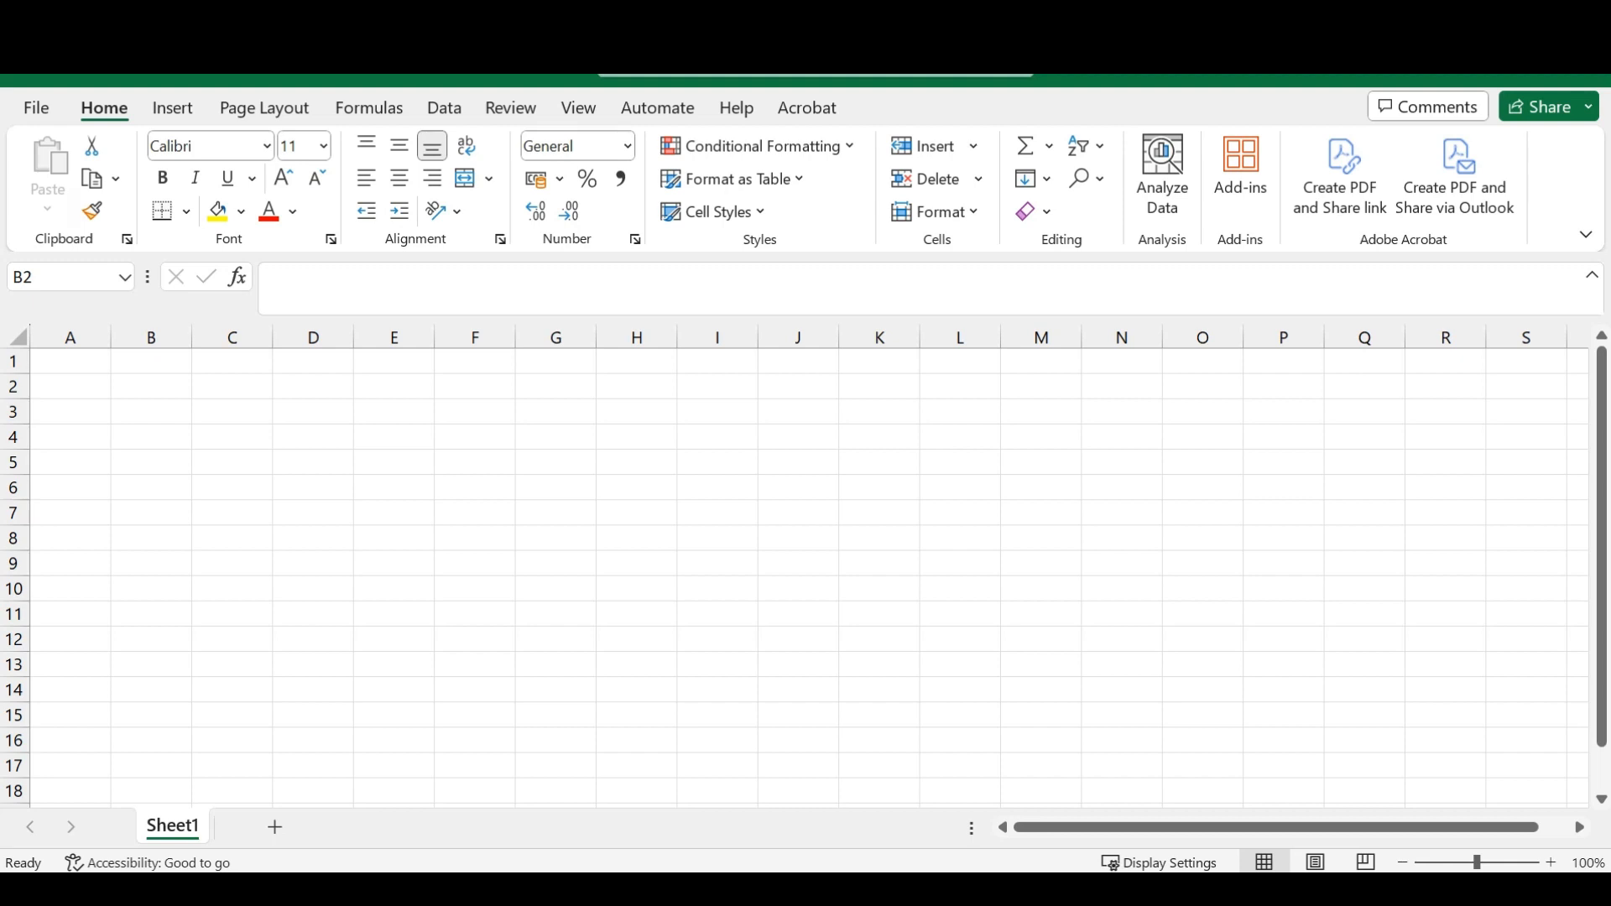
Step: Enter Jan and Feb in B2 and B3, and extend the month series through Dec in B13
left_click(174, 389)
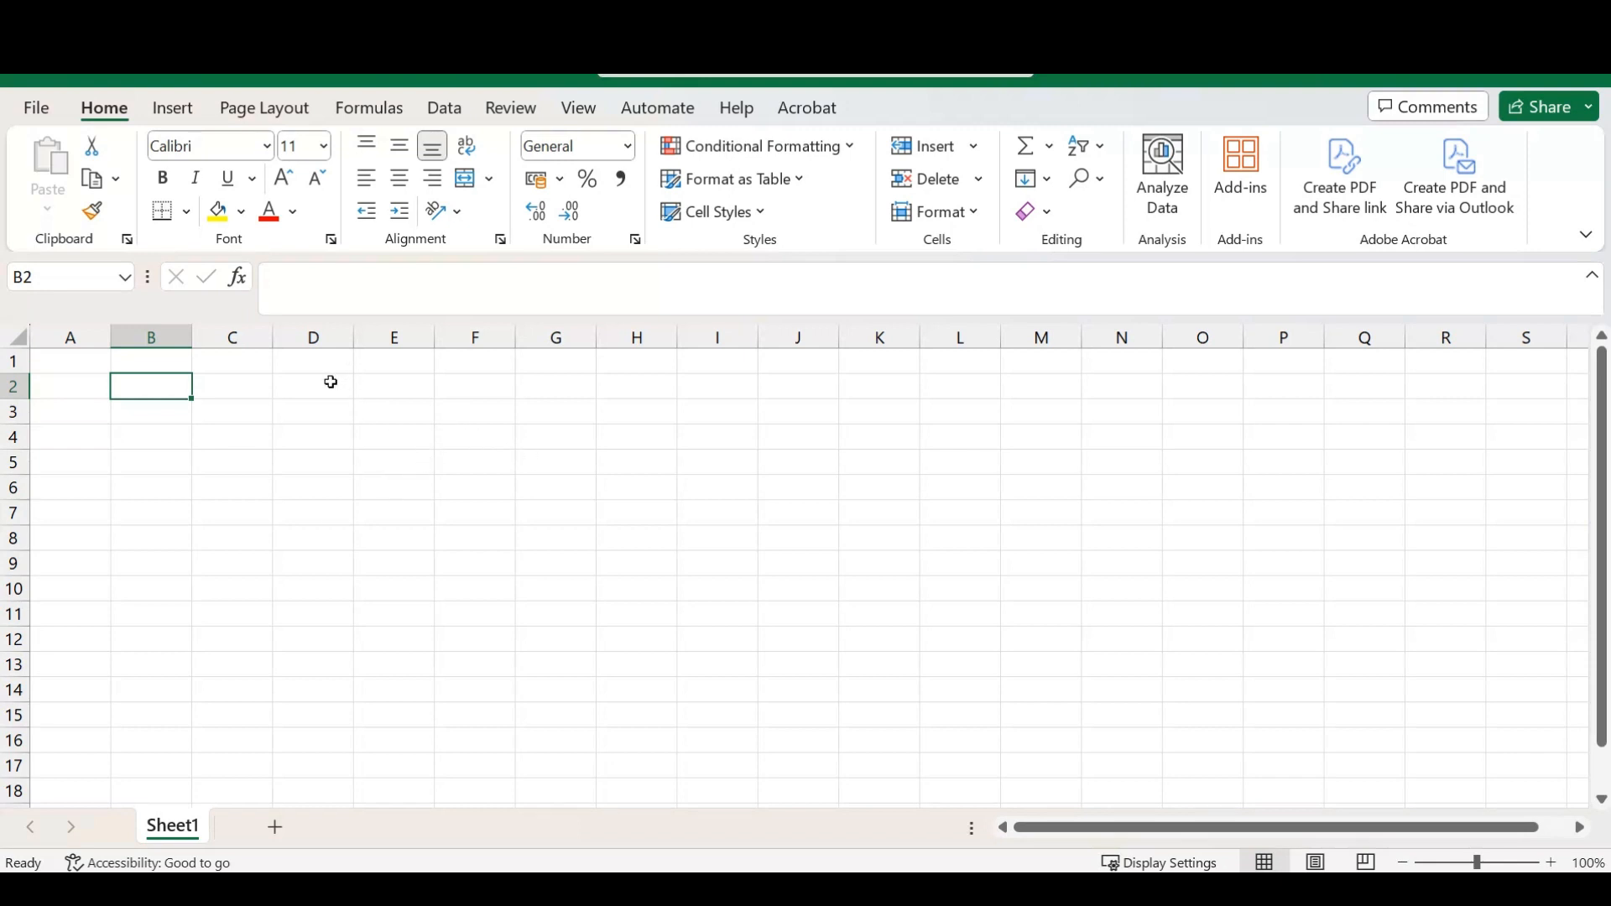
type("Jan")
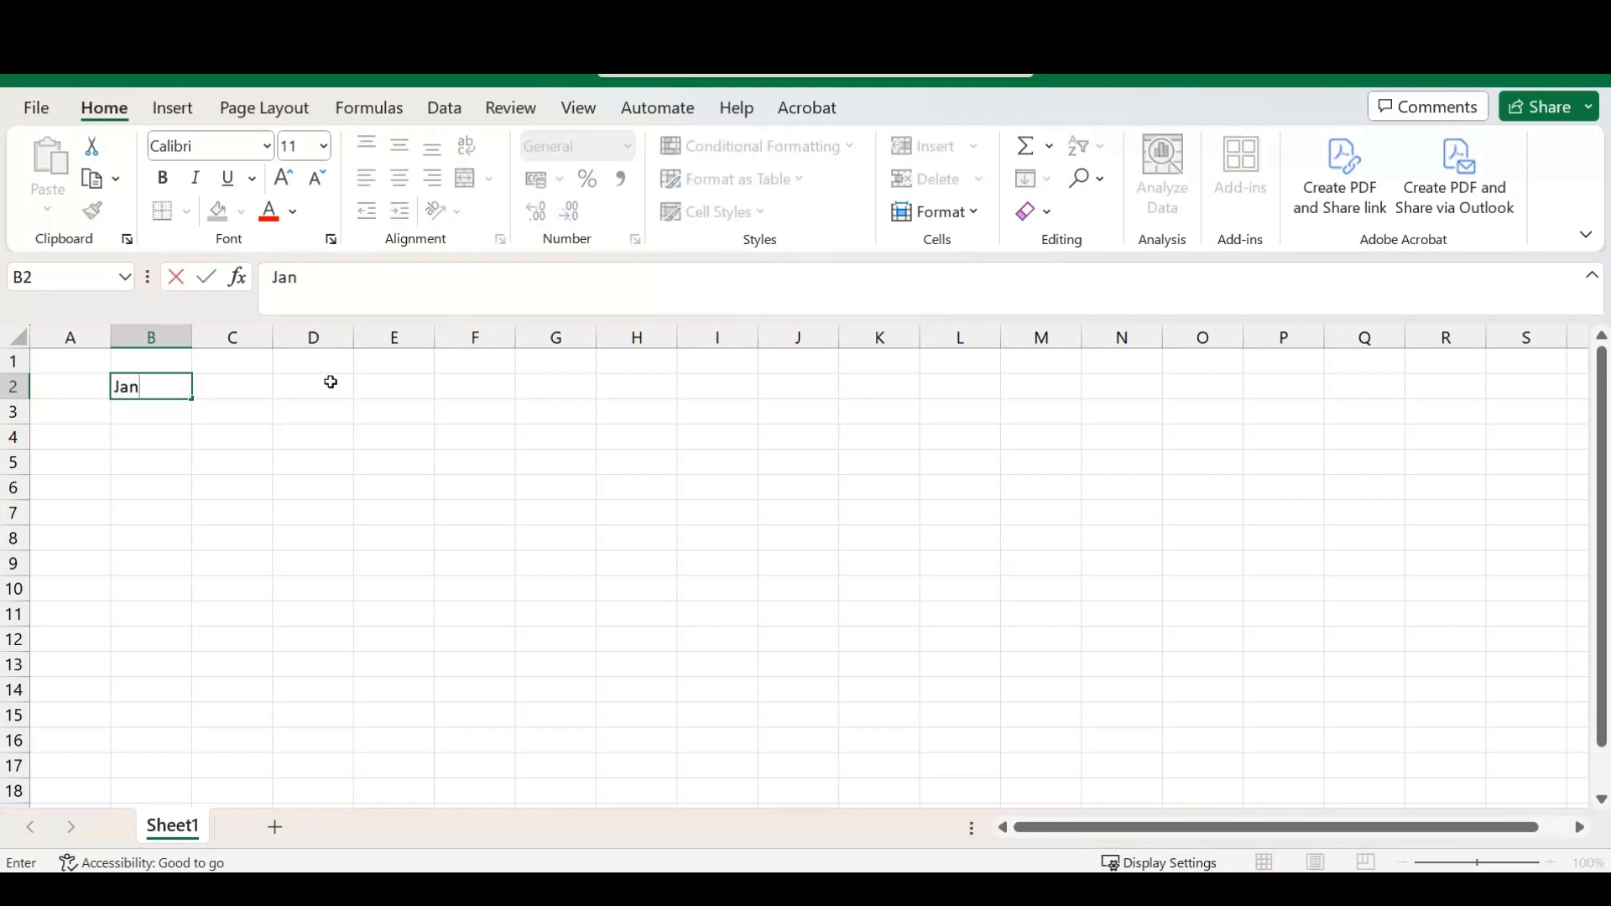
key("Return")
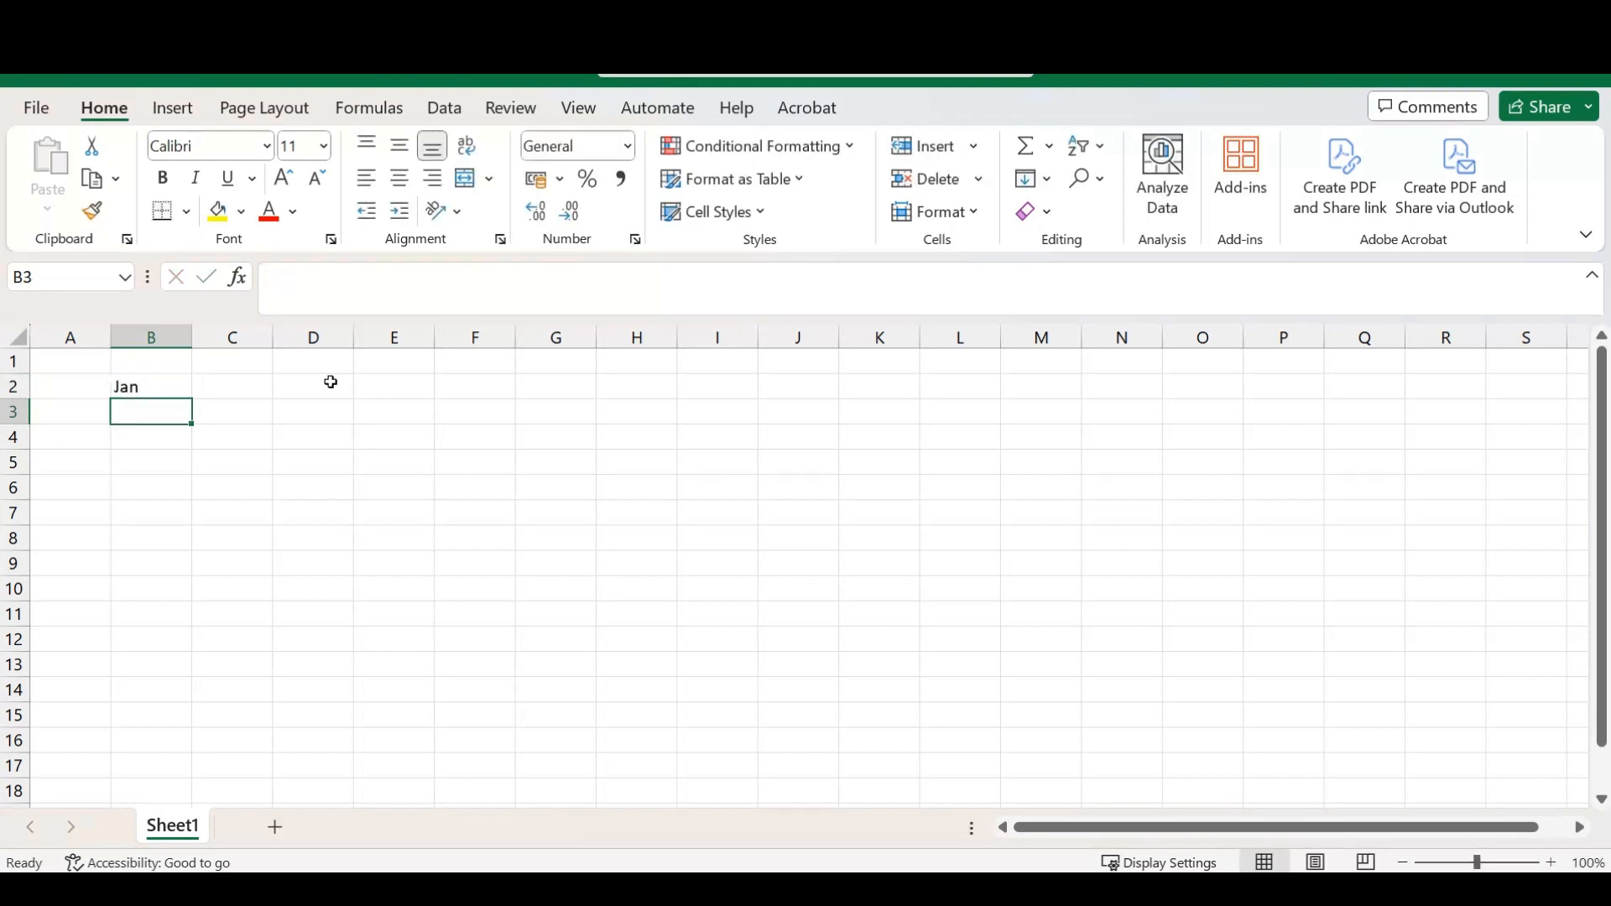
type("Feb")
key("Return")
key("Up")
key("Up")
key("shift+Down")
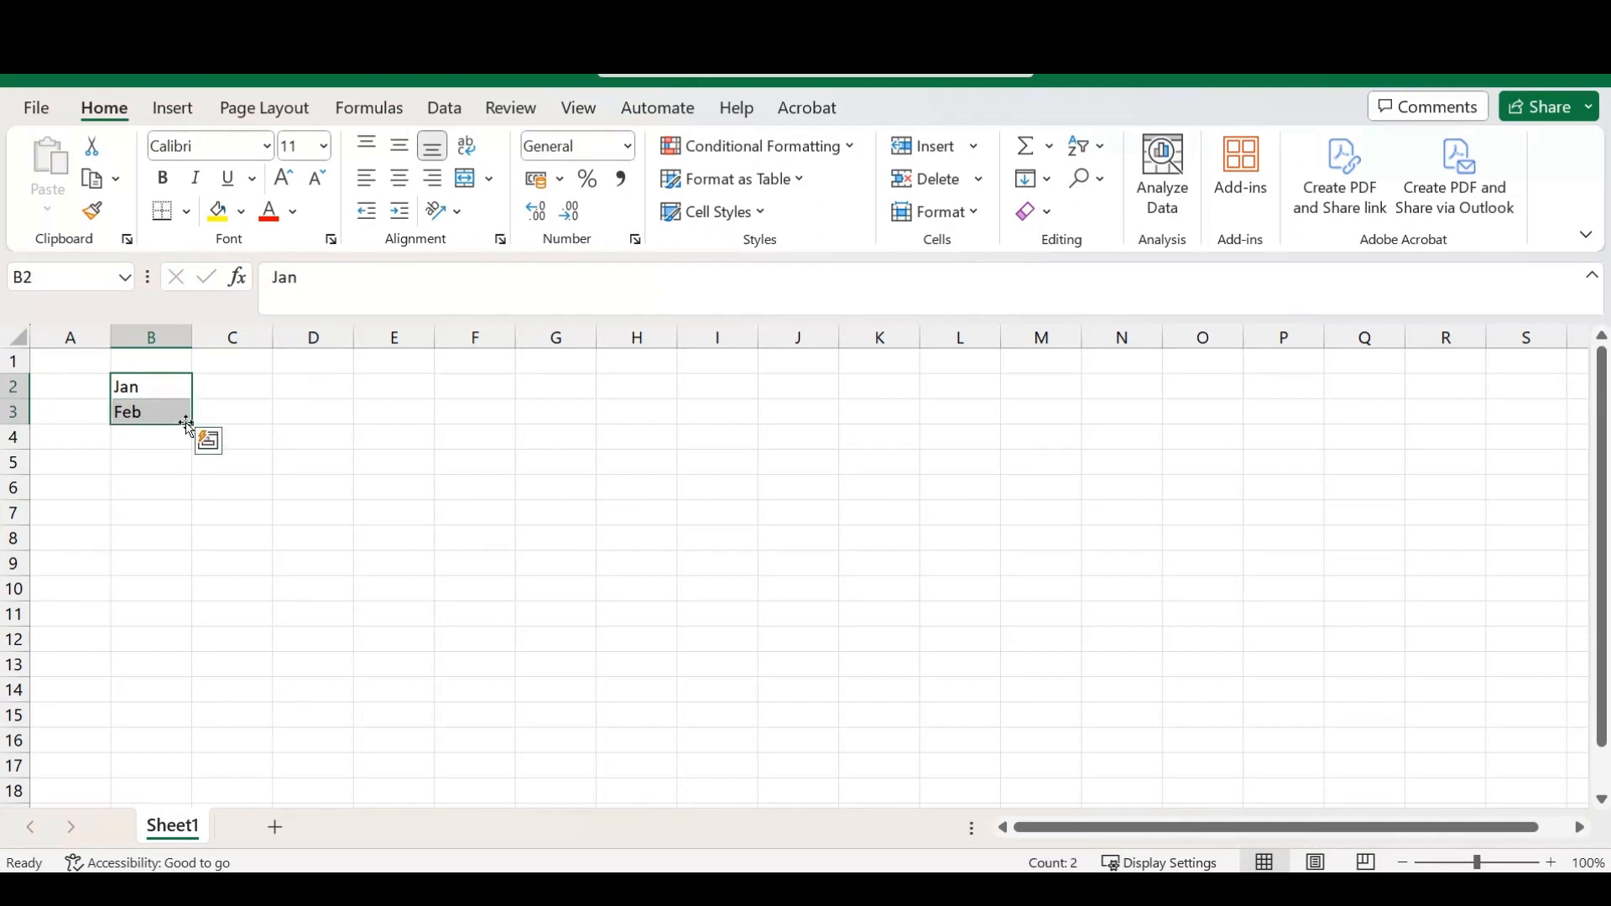
left_click_drag(194, 424, 176, 679)
left_click(239, 391)
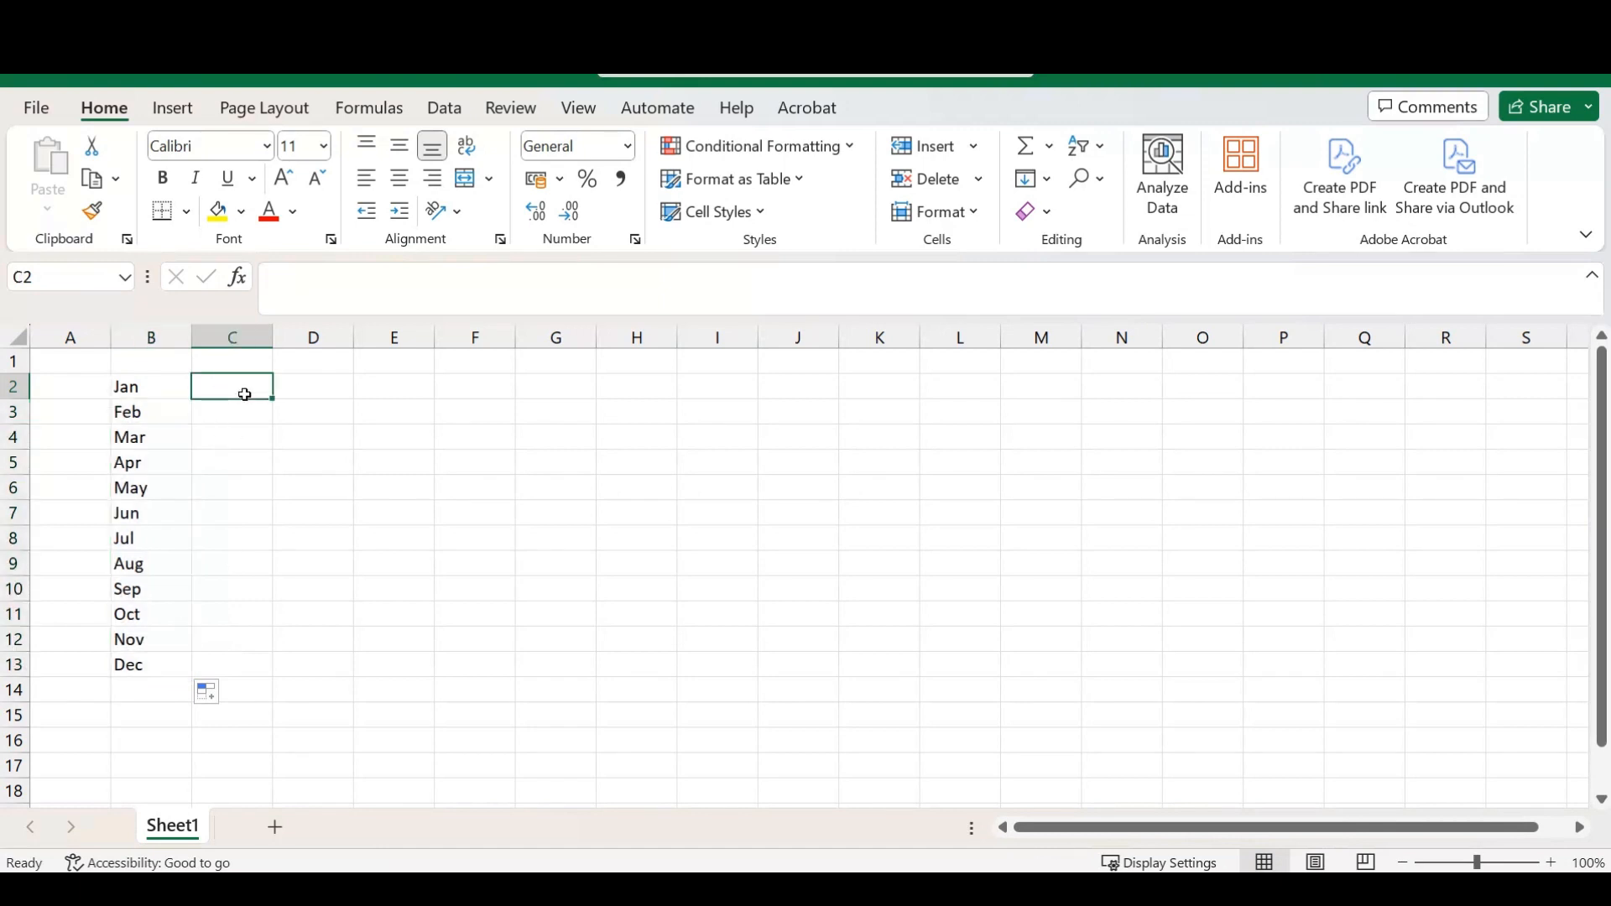
Step: Add the column headings Month in B1 and Year in C1
left_click(155, 365)
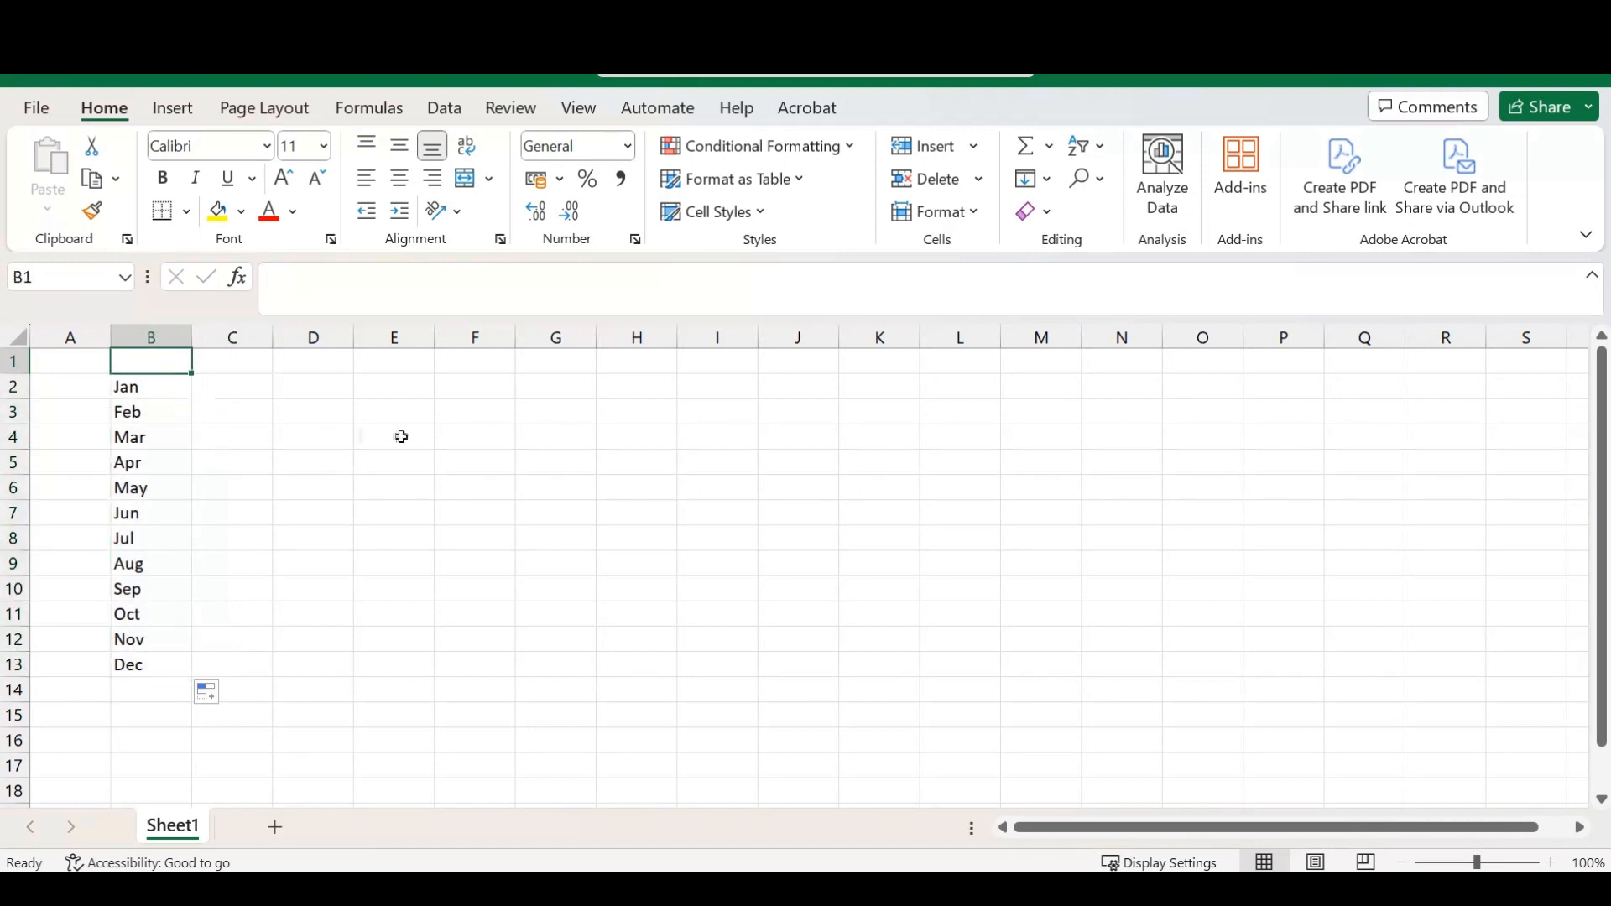
type("Month")
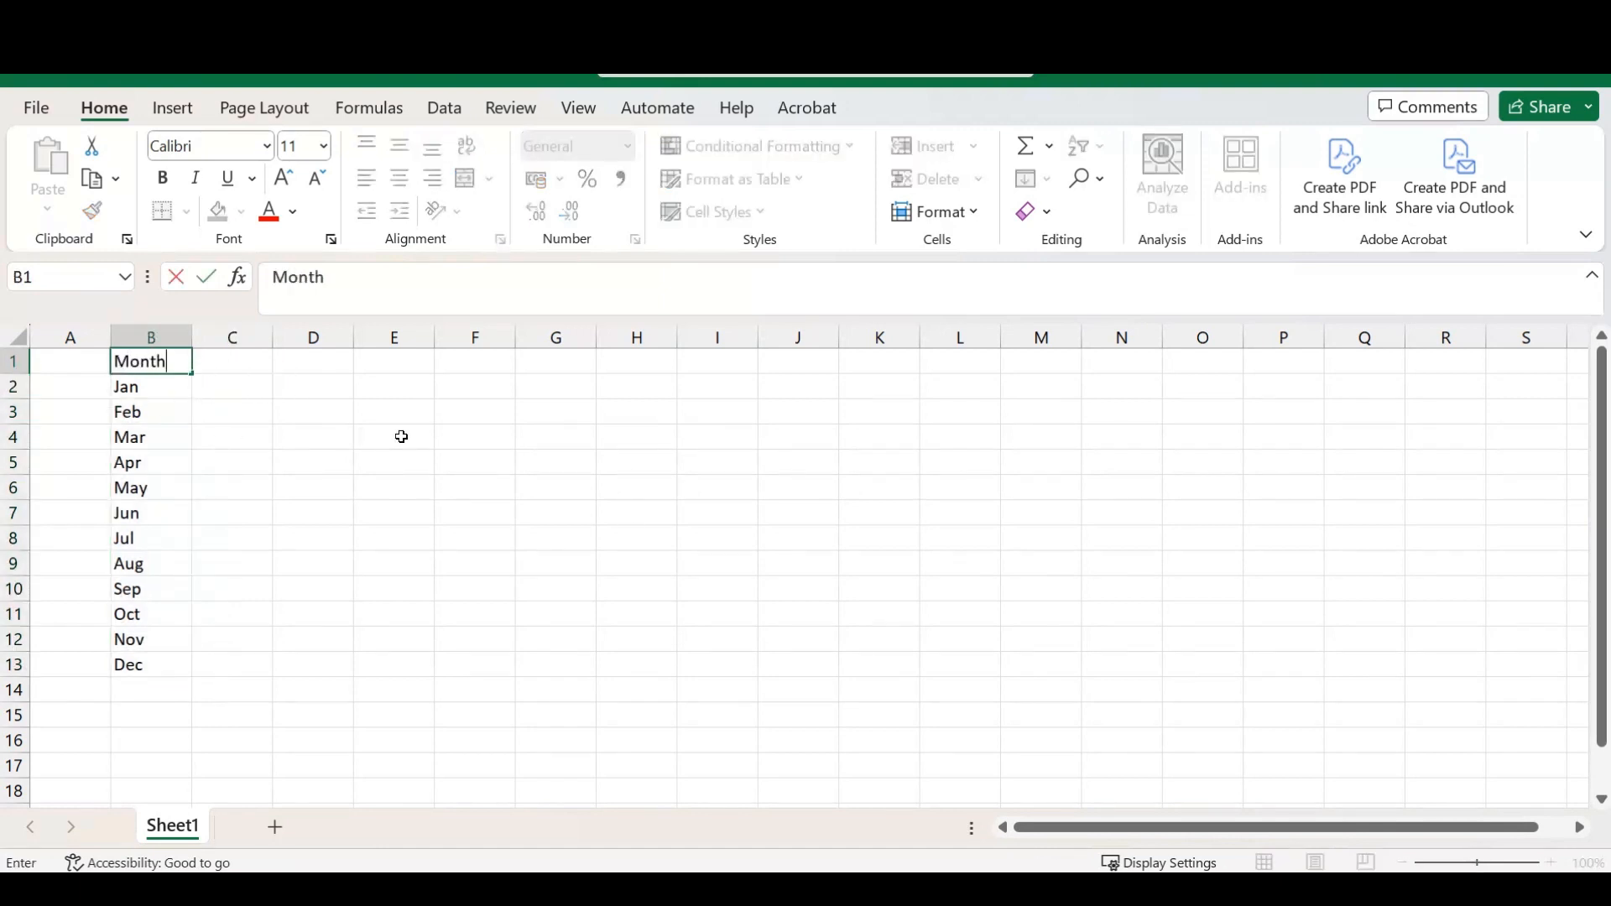
key("Return")
key("Up")
key("Right")
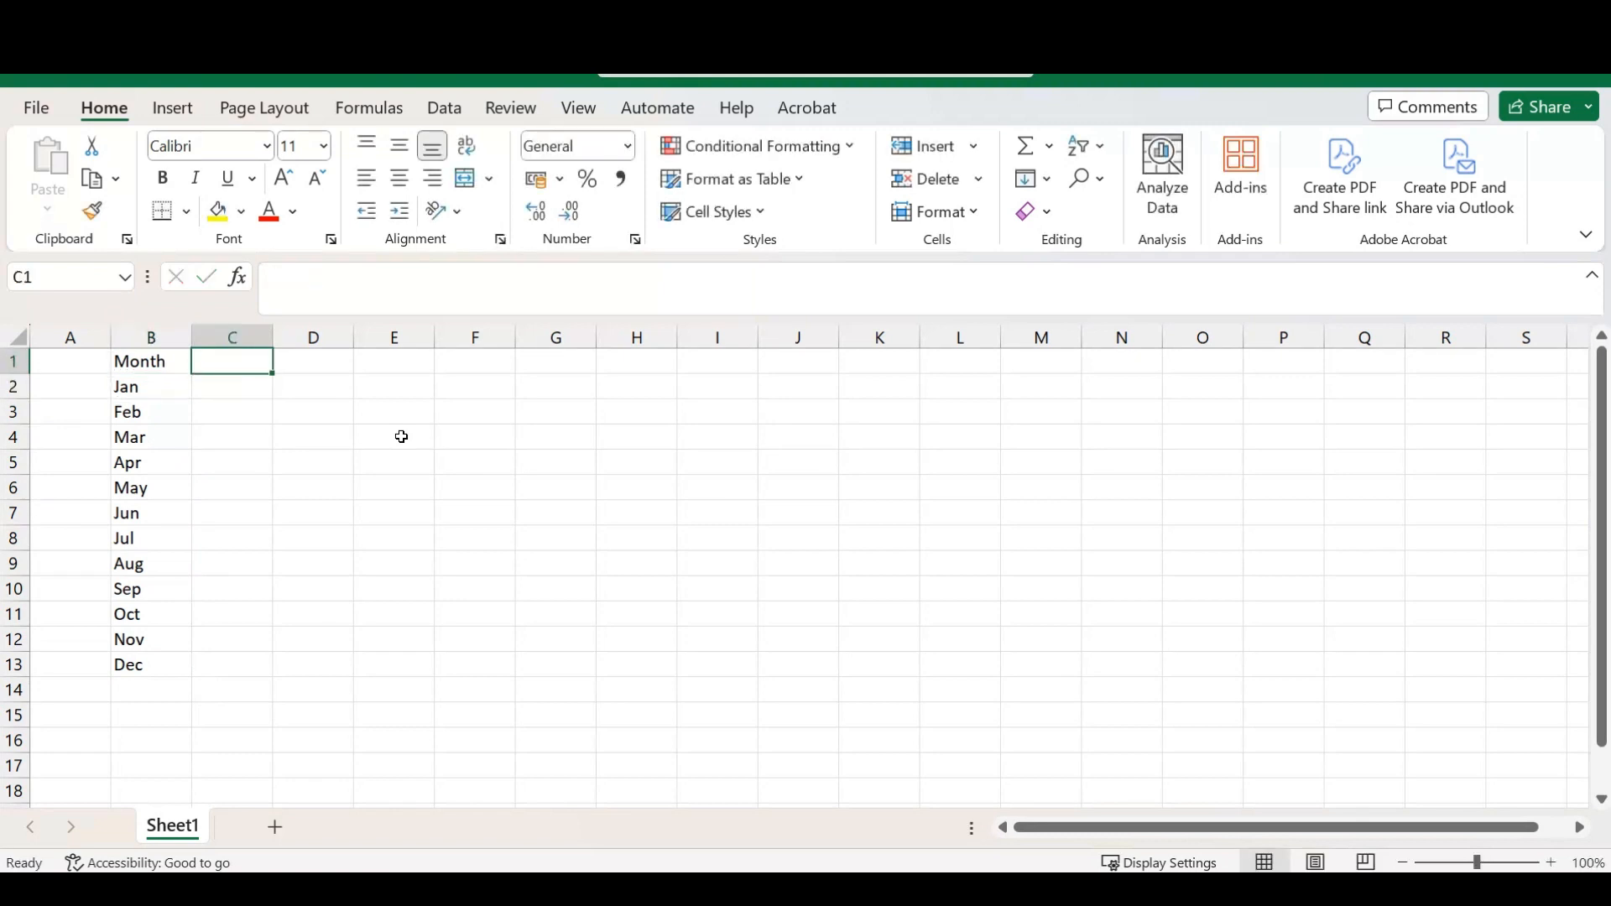
type("Year")
key("Return")
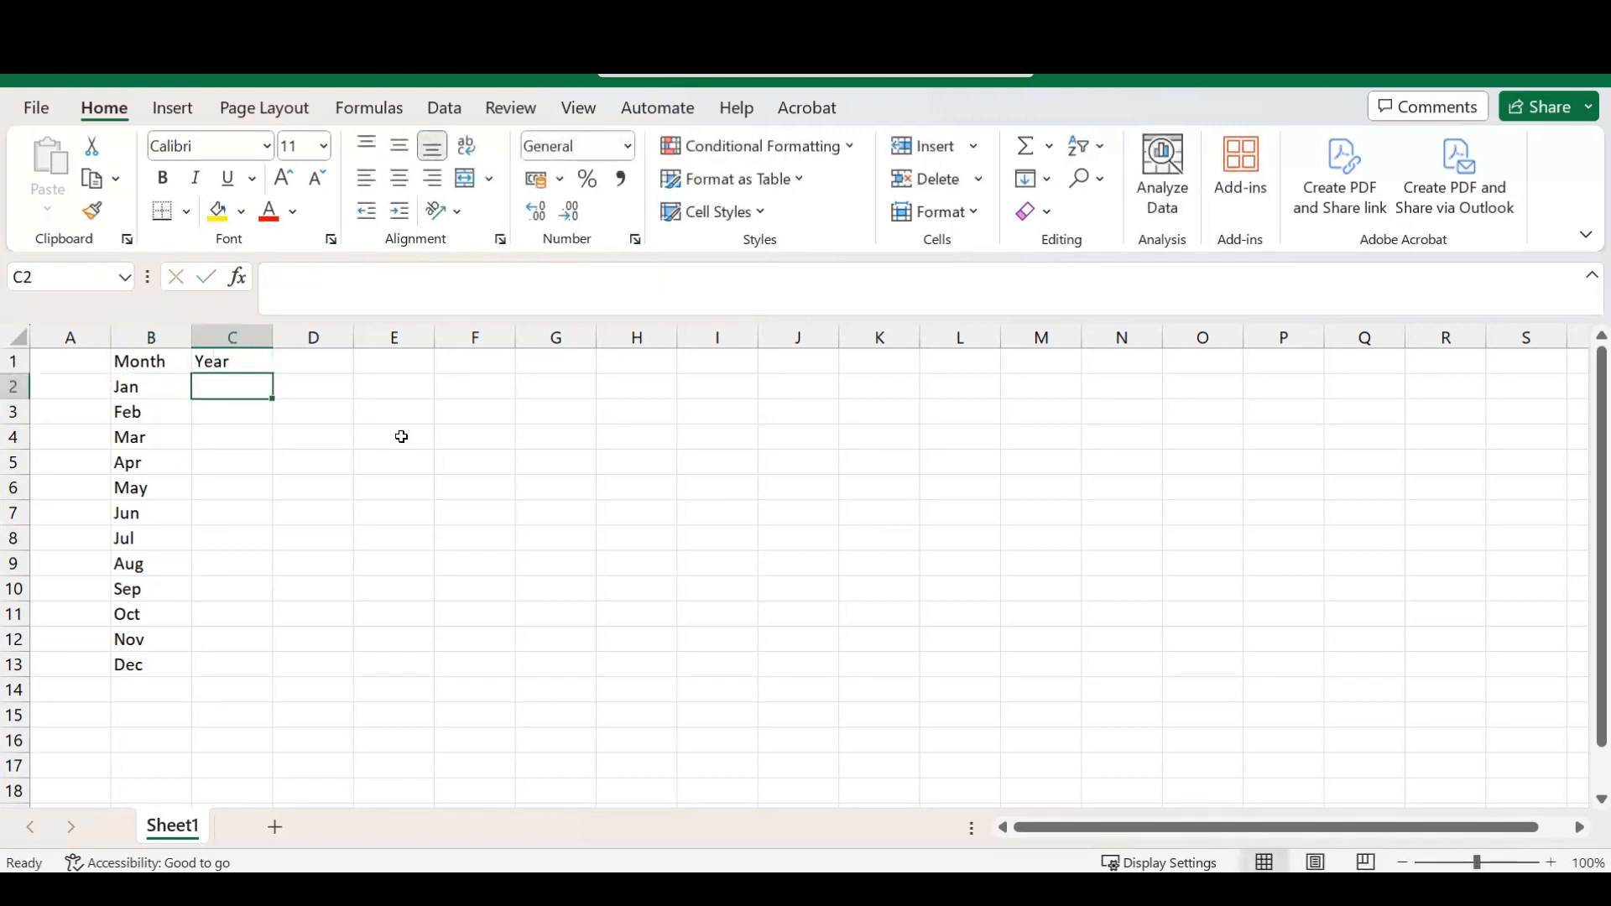
Step: Enter 1999 and 2000 in C2 and C3, and extend the year series through 2010 in C13
type("1999")
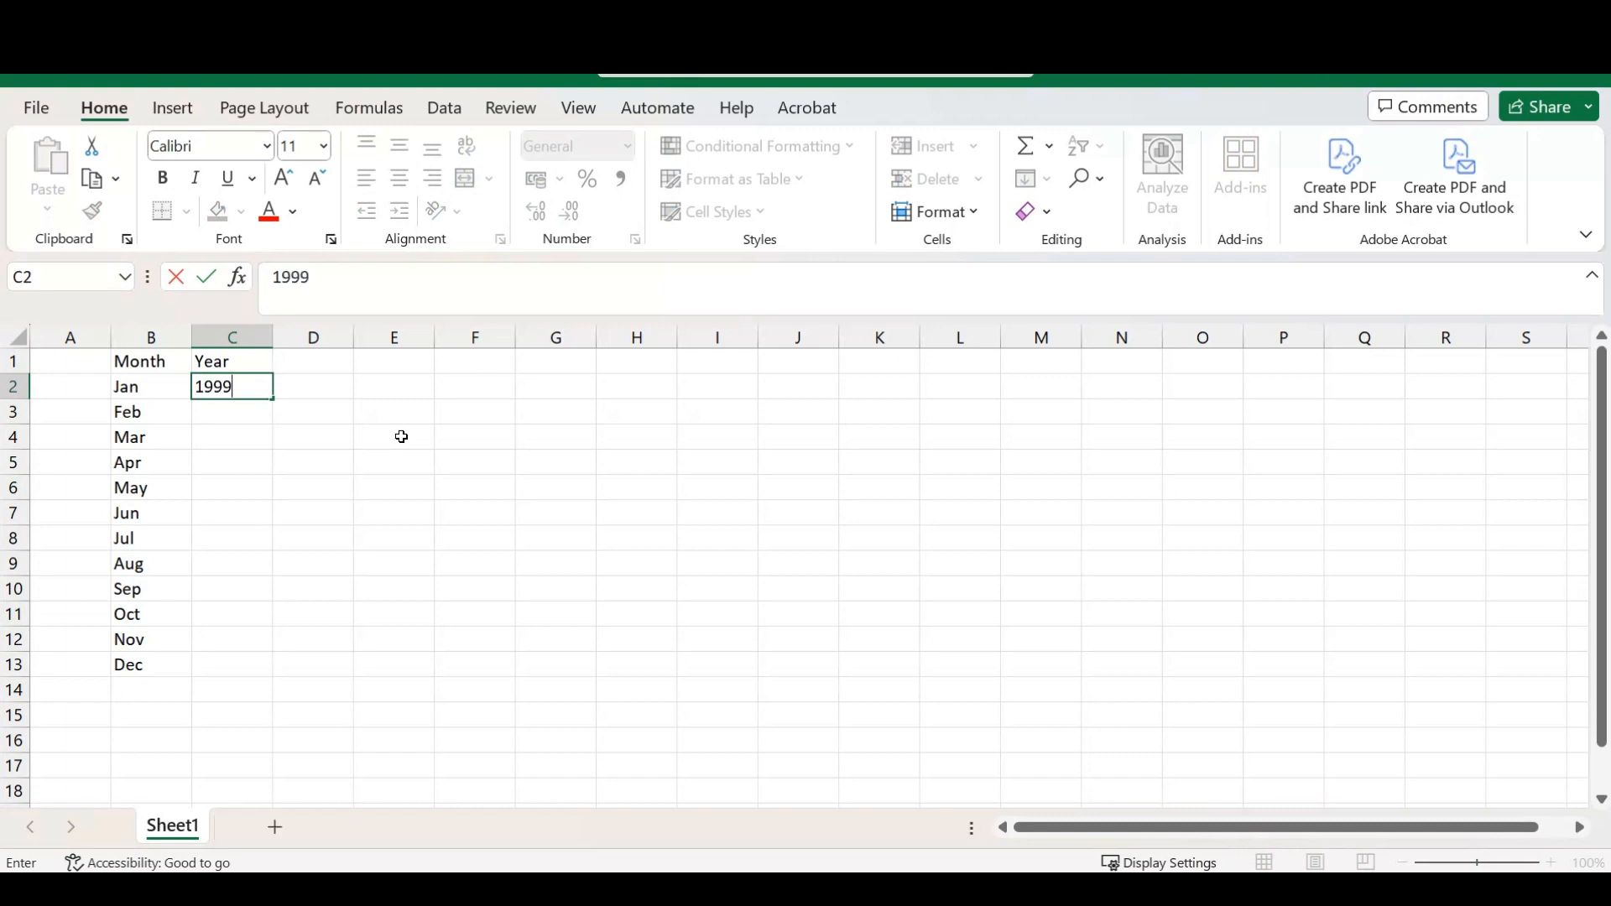
key("Return")
type("2000")
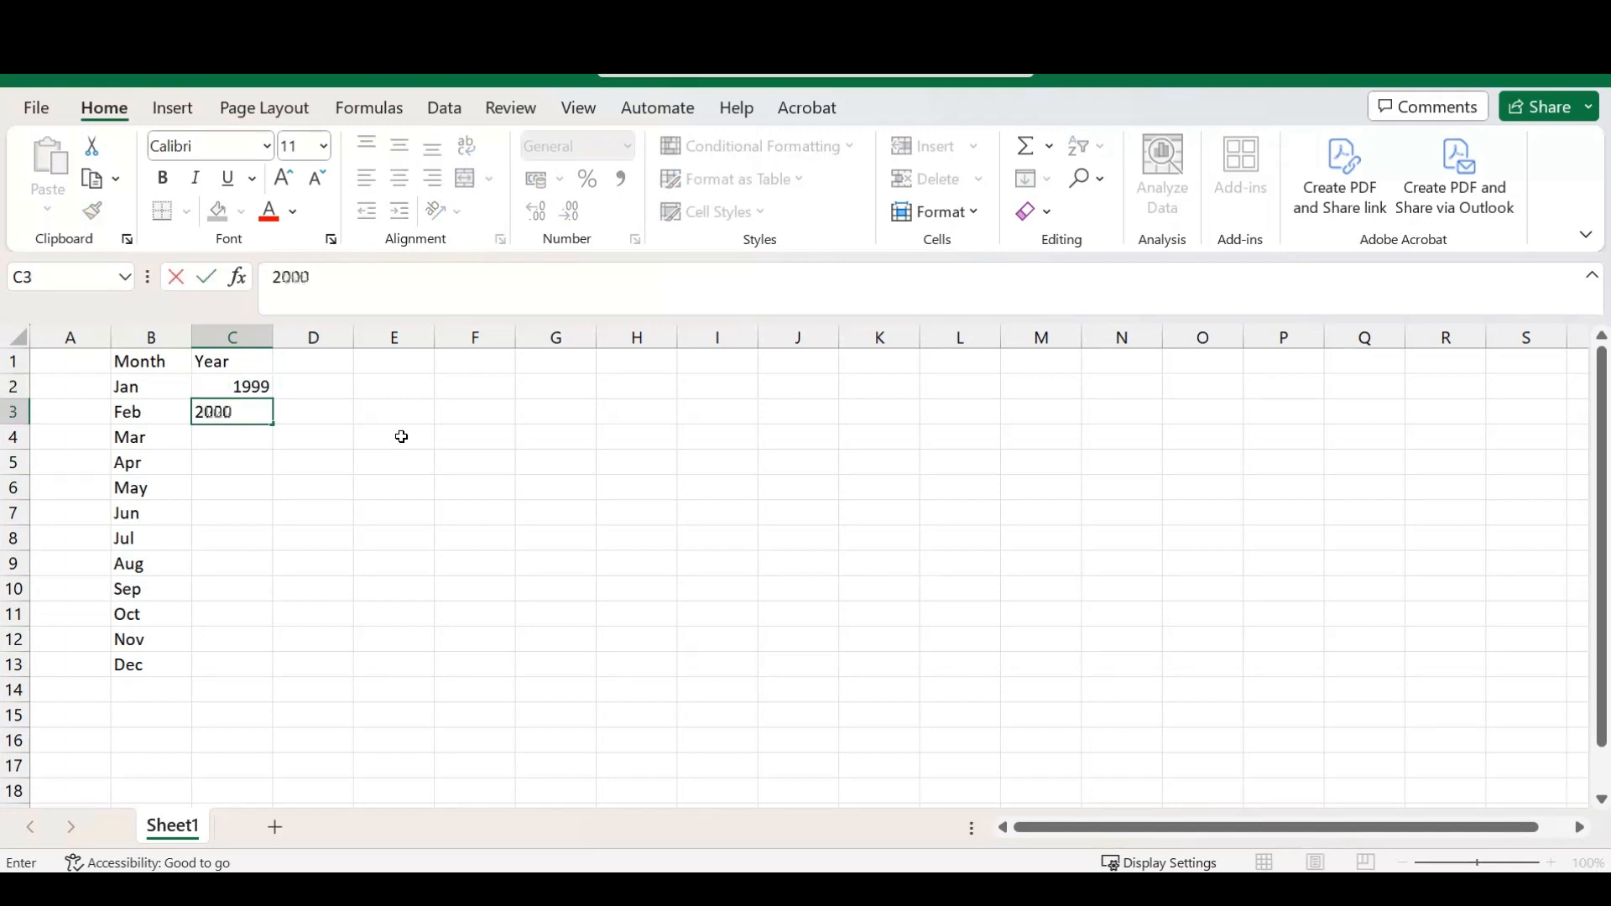
key("Return")
key("Up")
key("Up")
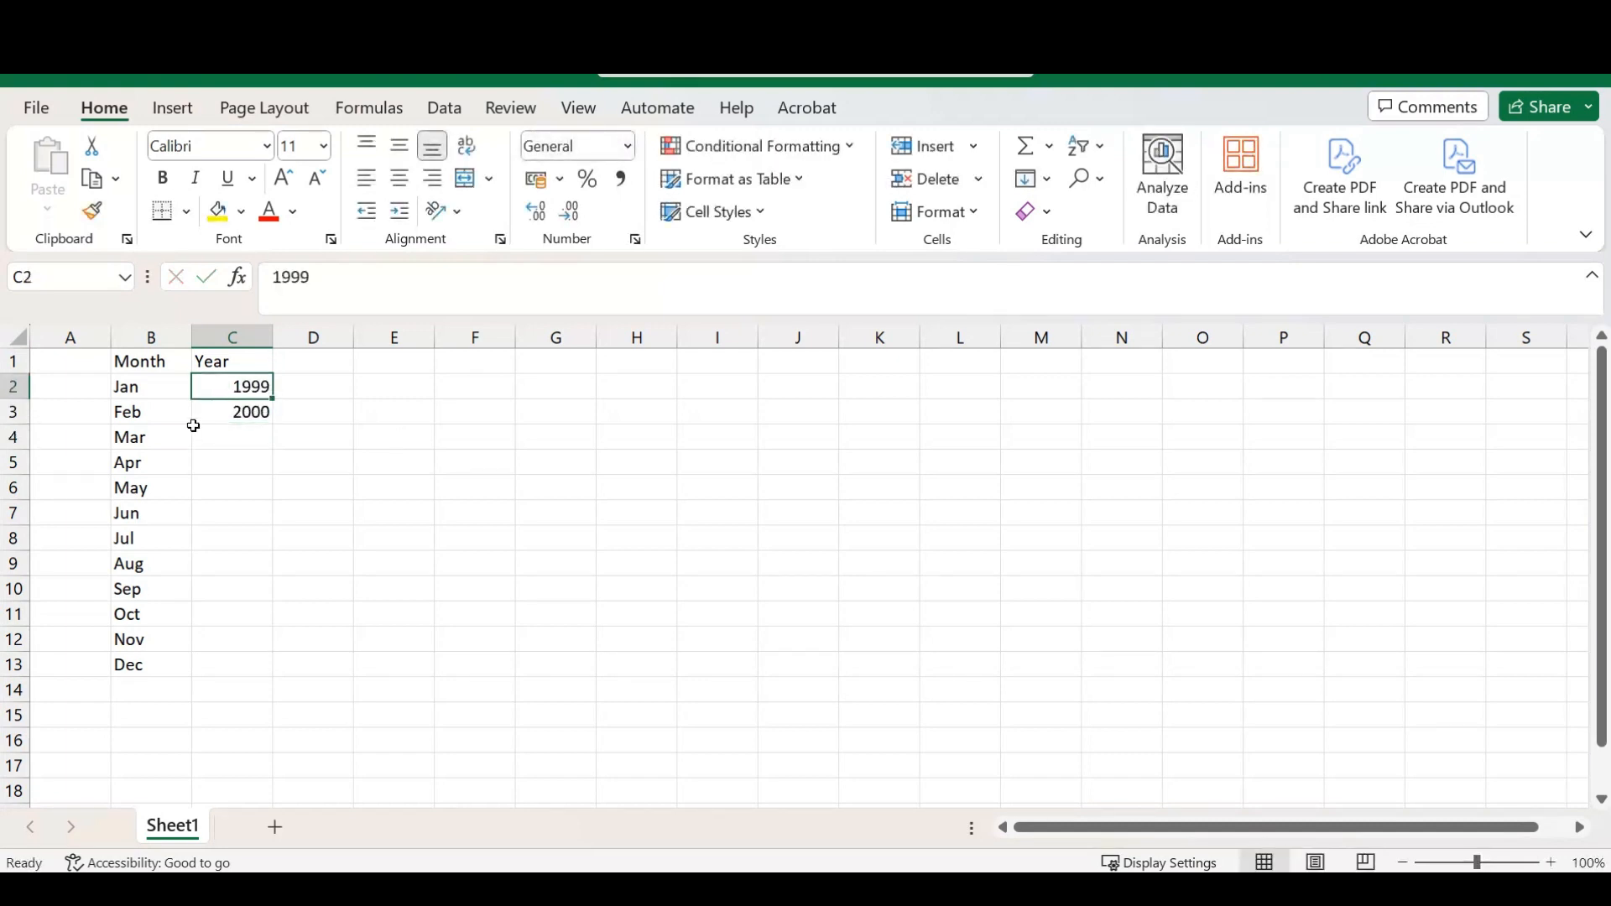
left_click(250, 403, "shift")
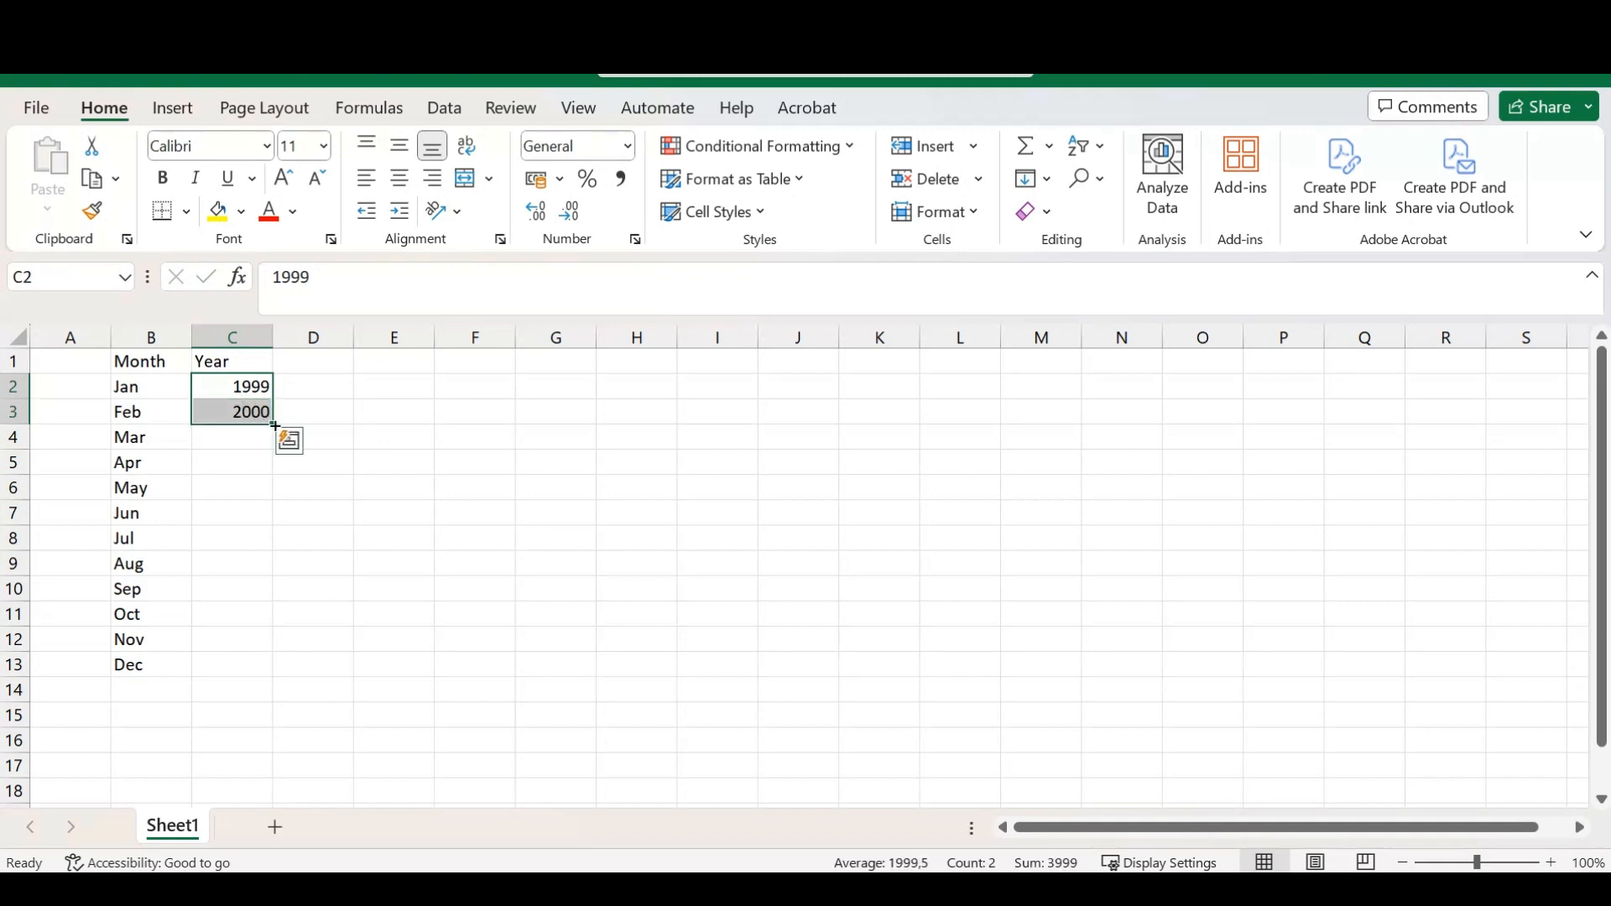
left_click_drag(273, 425, 244, 672)
left_click(542, 483)
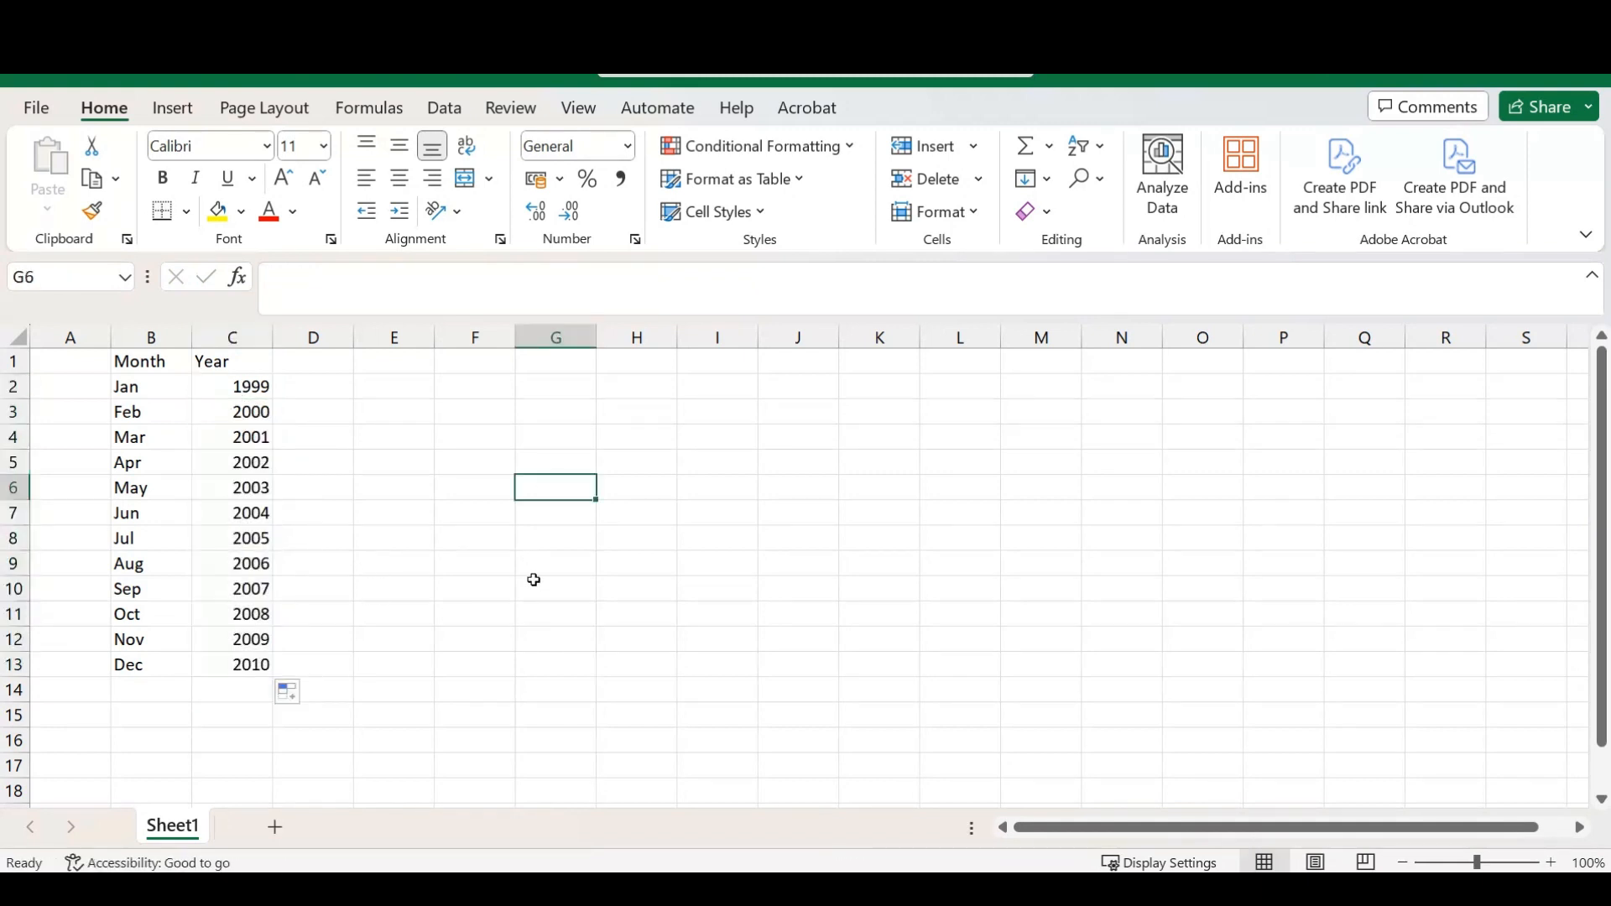
Step: Enter the labels "Select a Month" in F2 and "Select a Year" in F3
left_click(476, 385)
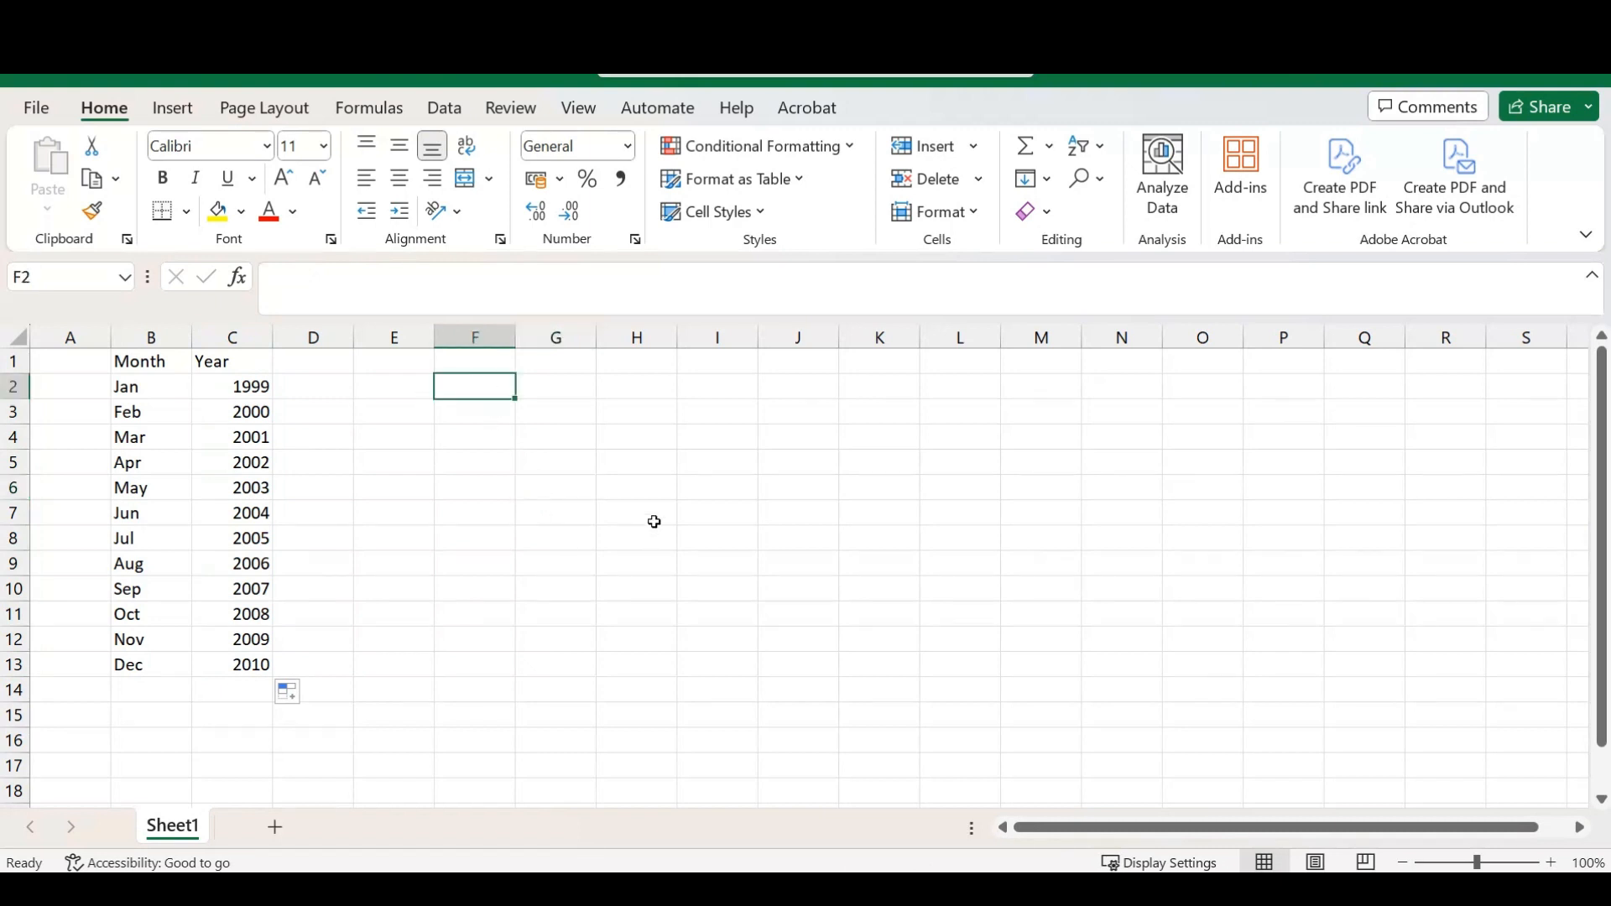
type("Sele")
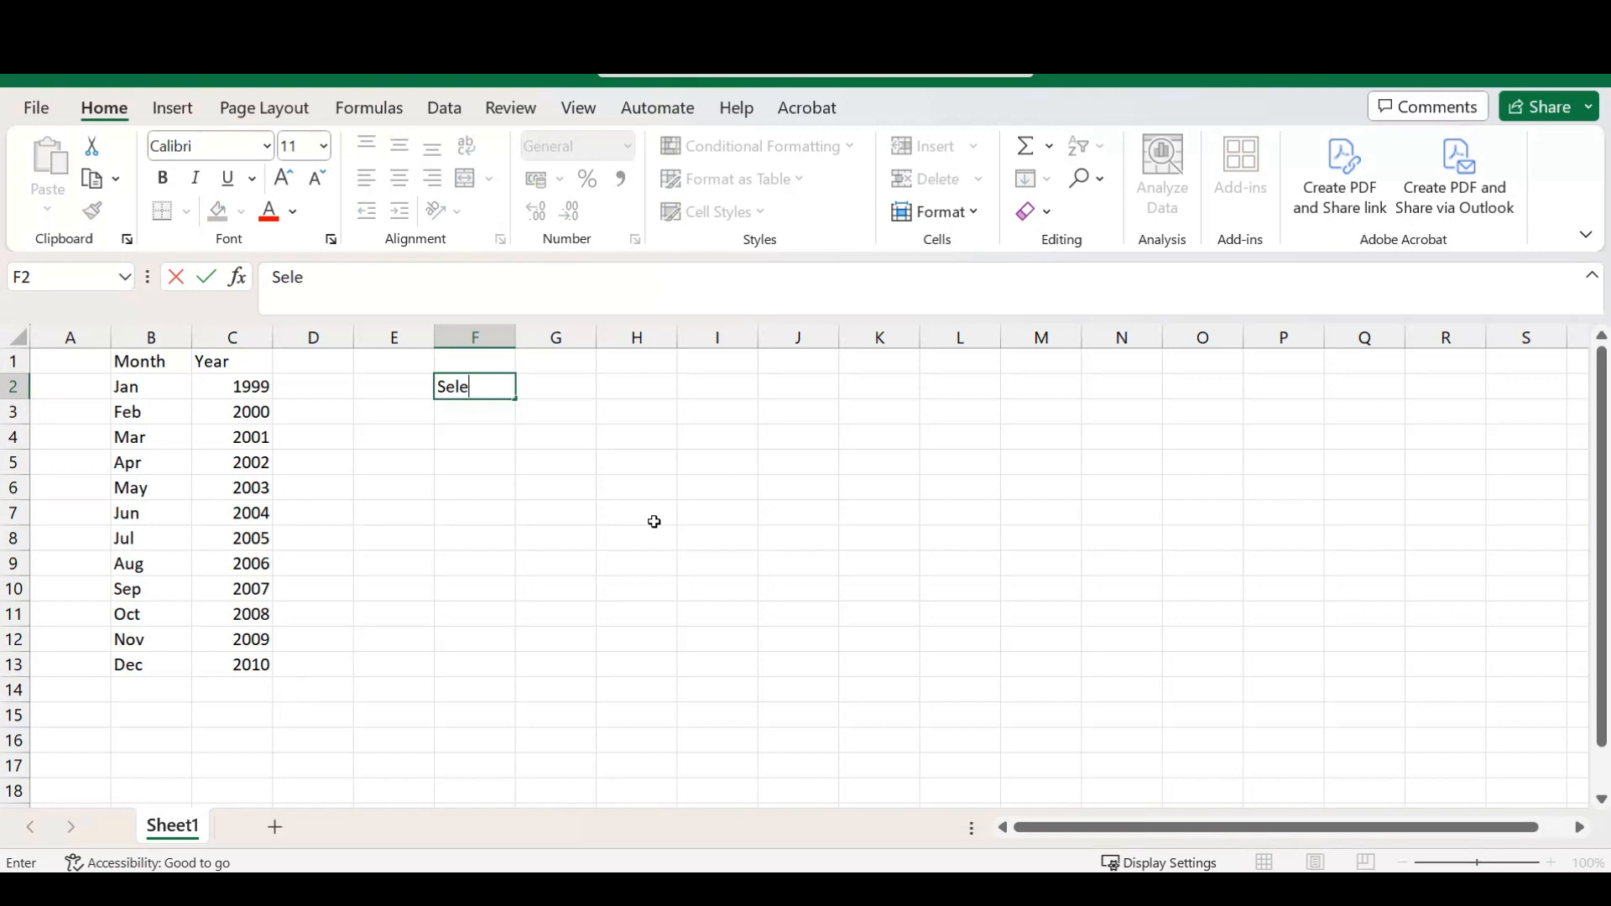
type("ct a Month")
key("Return")
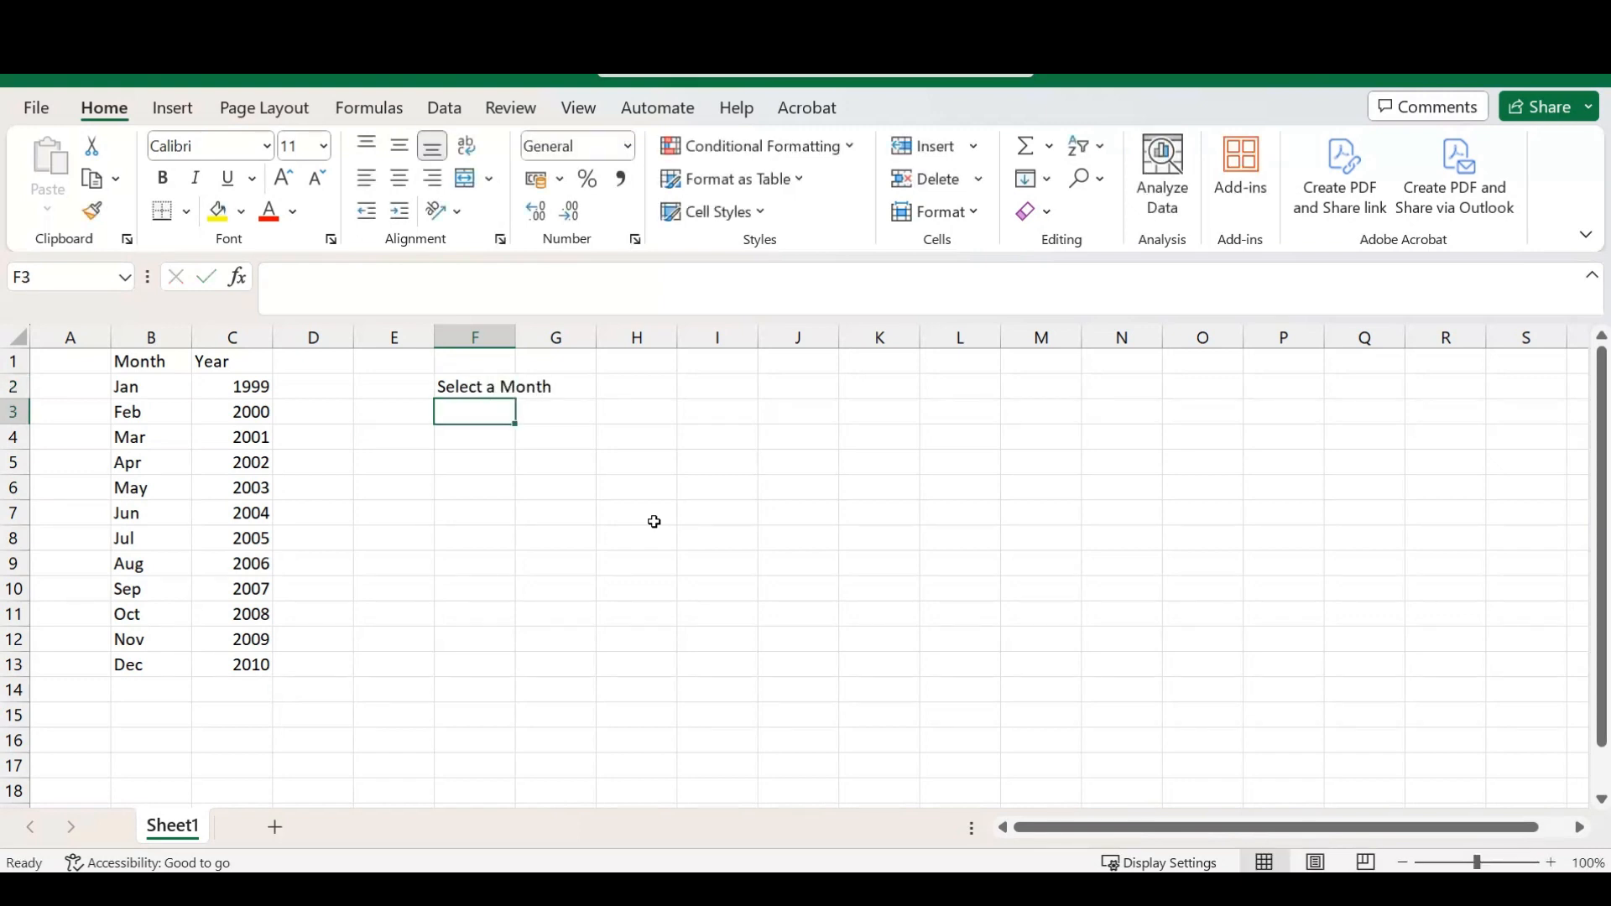
type("Select a Year")
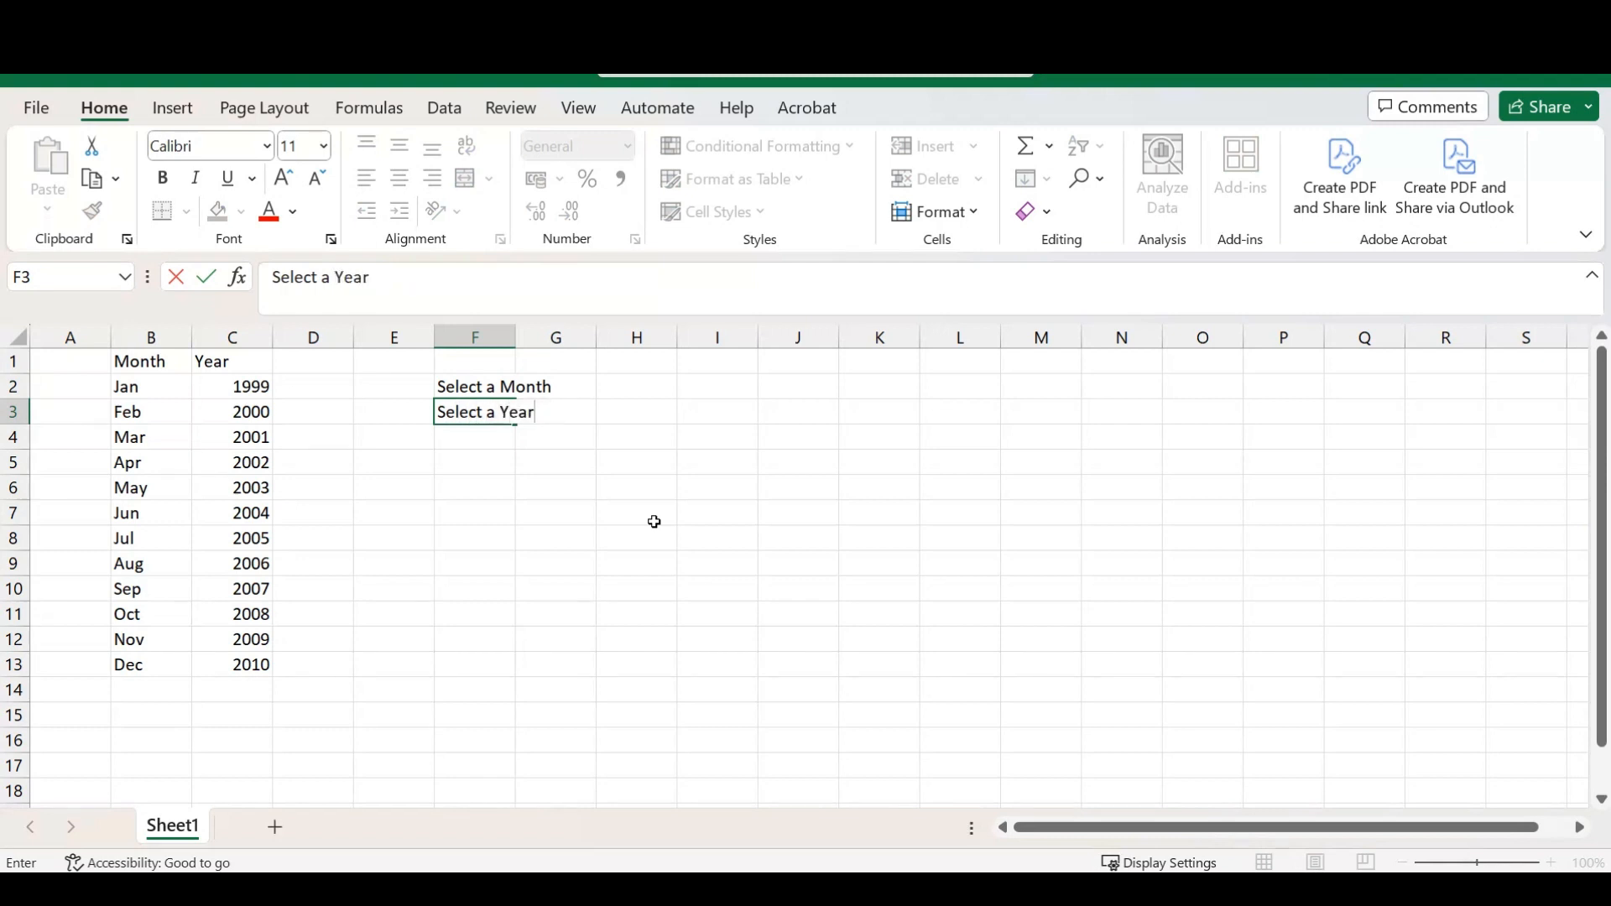
key("Return")
key("Right")
key("Up")
key("Right")
key("Up")
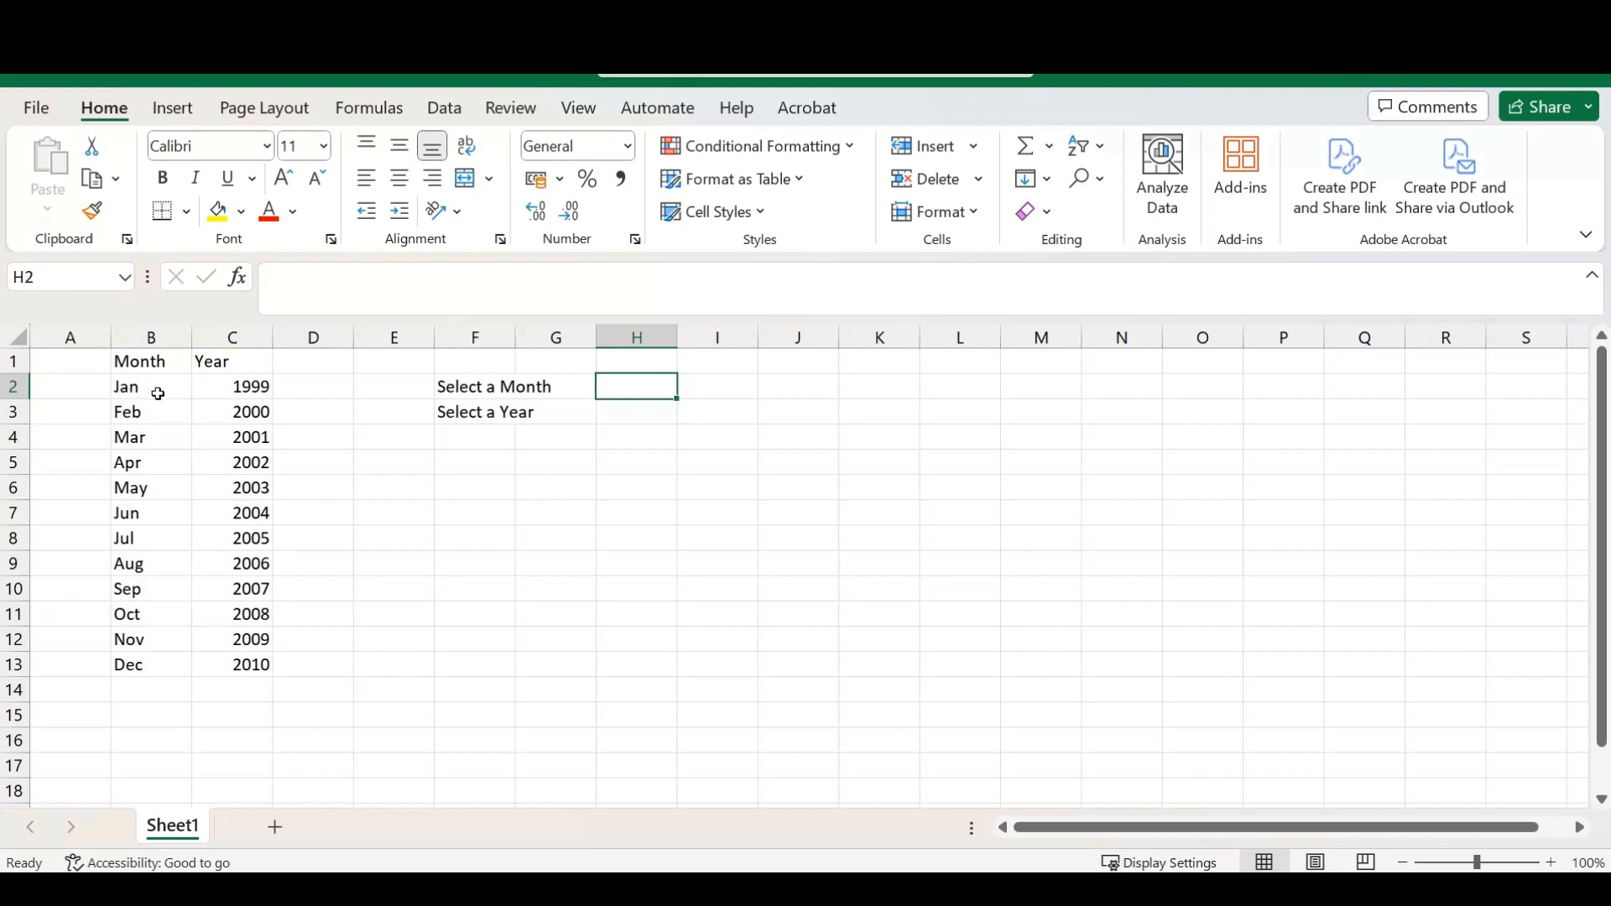
left_click_drag(158, 393, 226, 665)
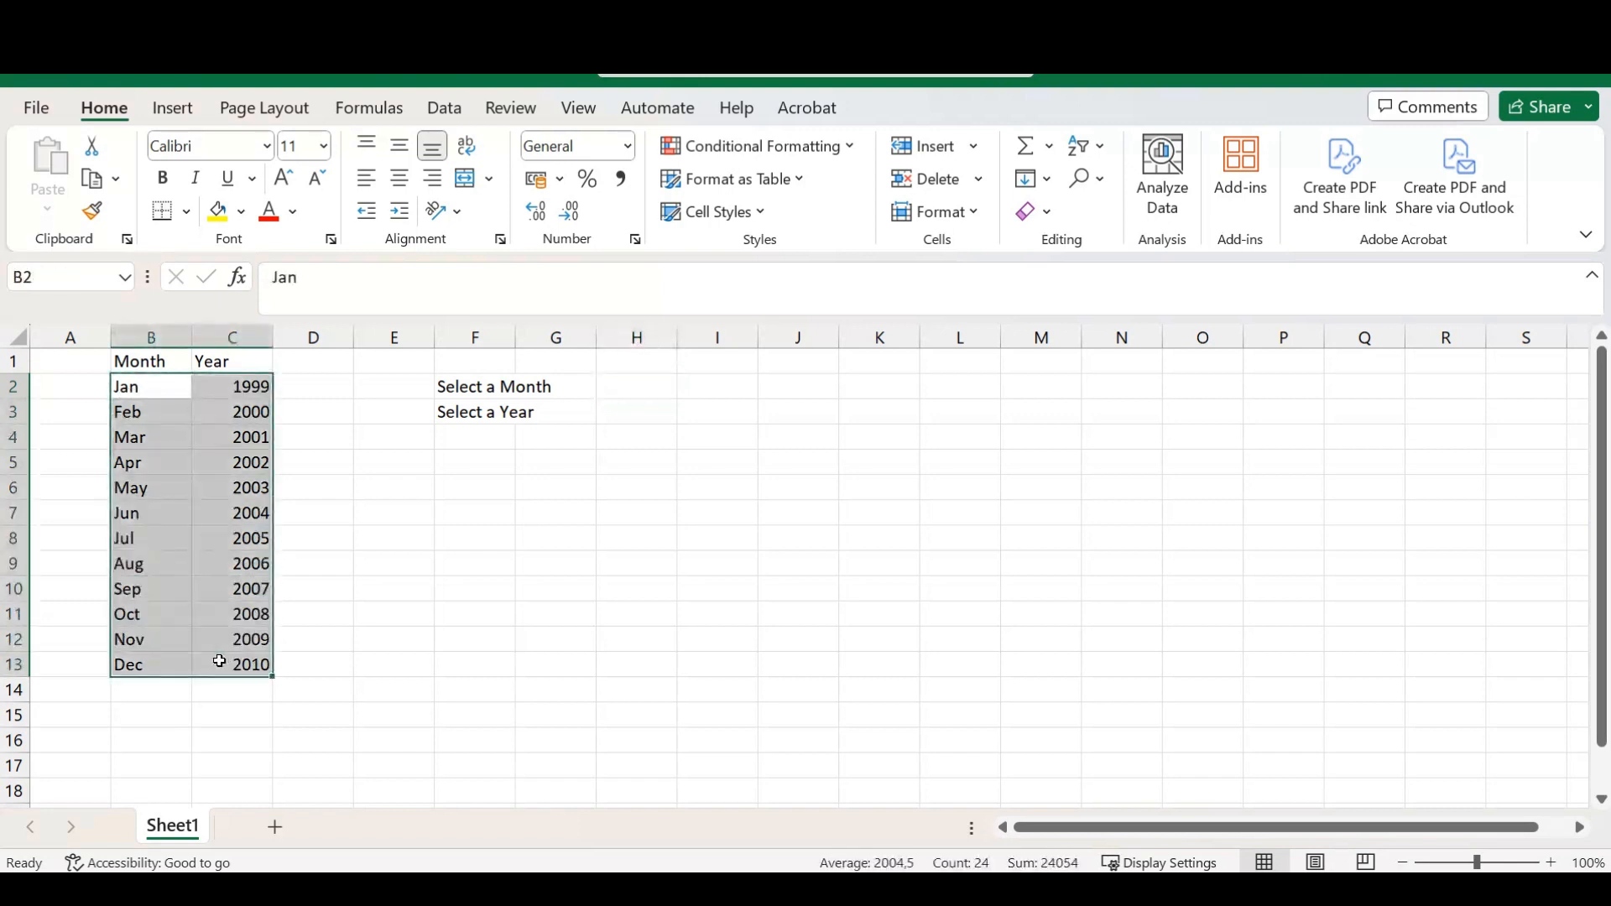
left_click(165, 375)
left_click(477, 494)
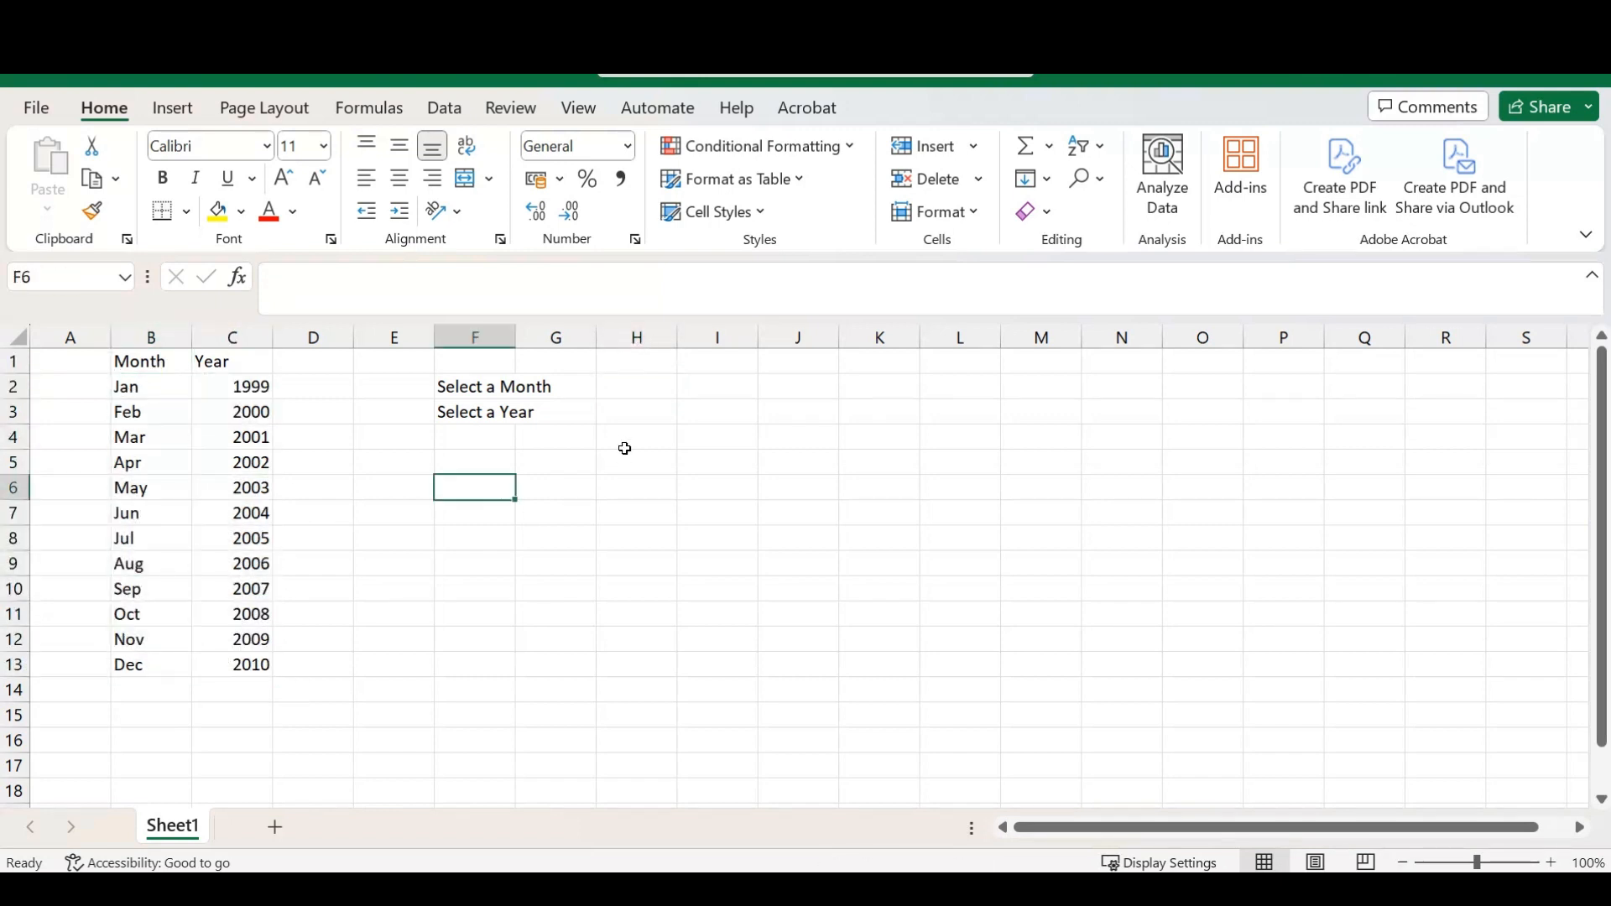
left_click(658, 392)
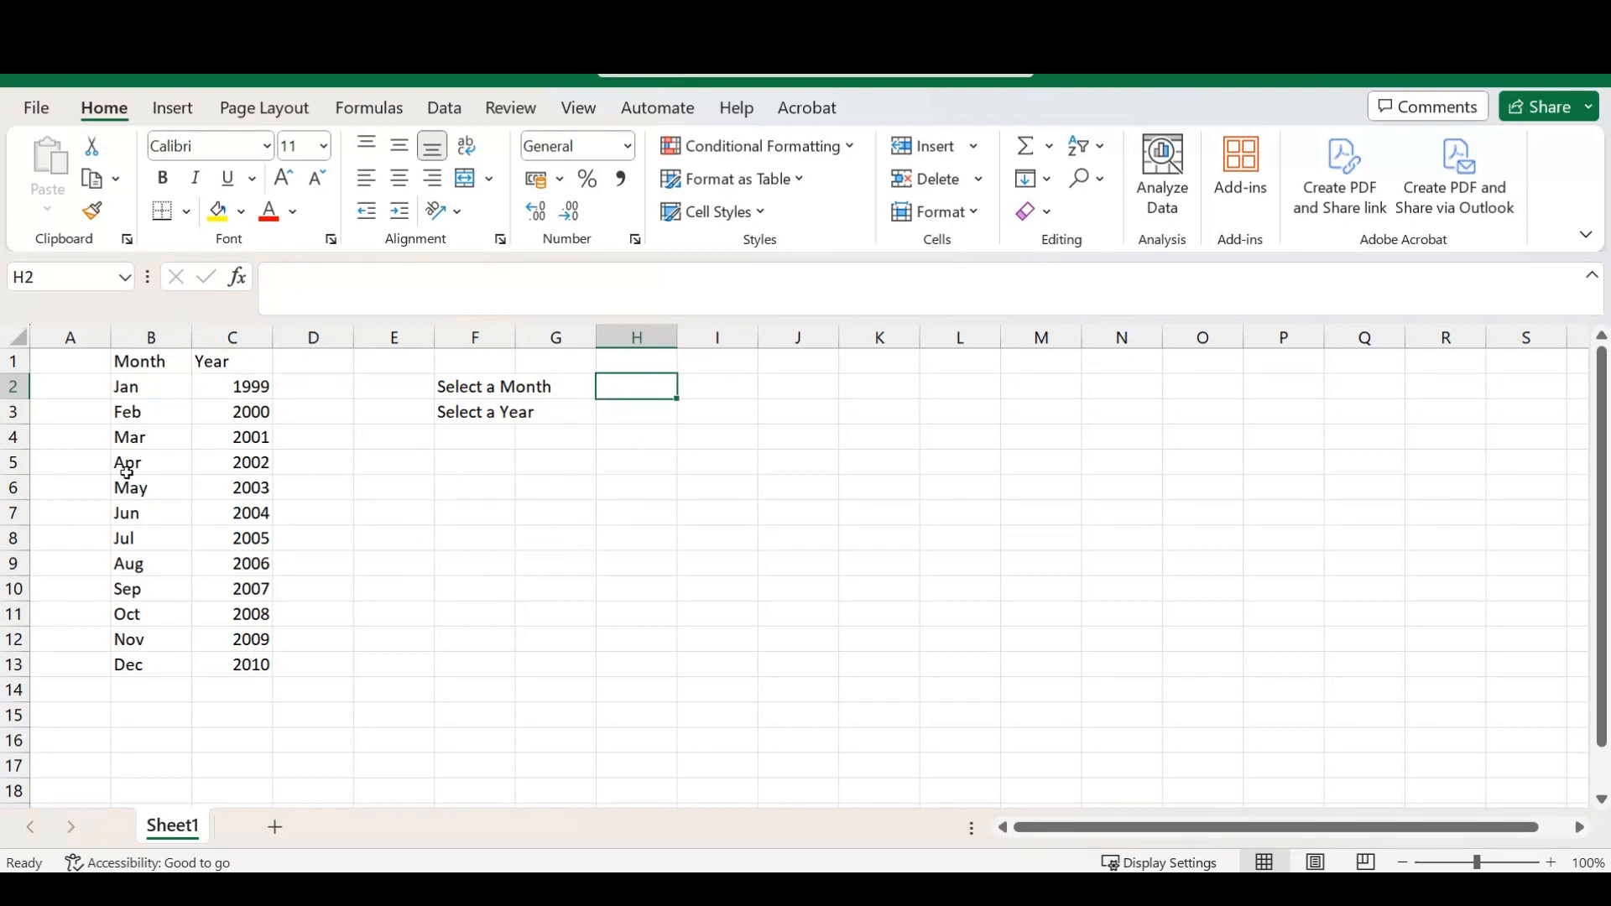
left_click_drag(132, 365, 220, 665)
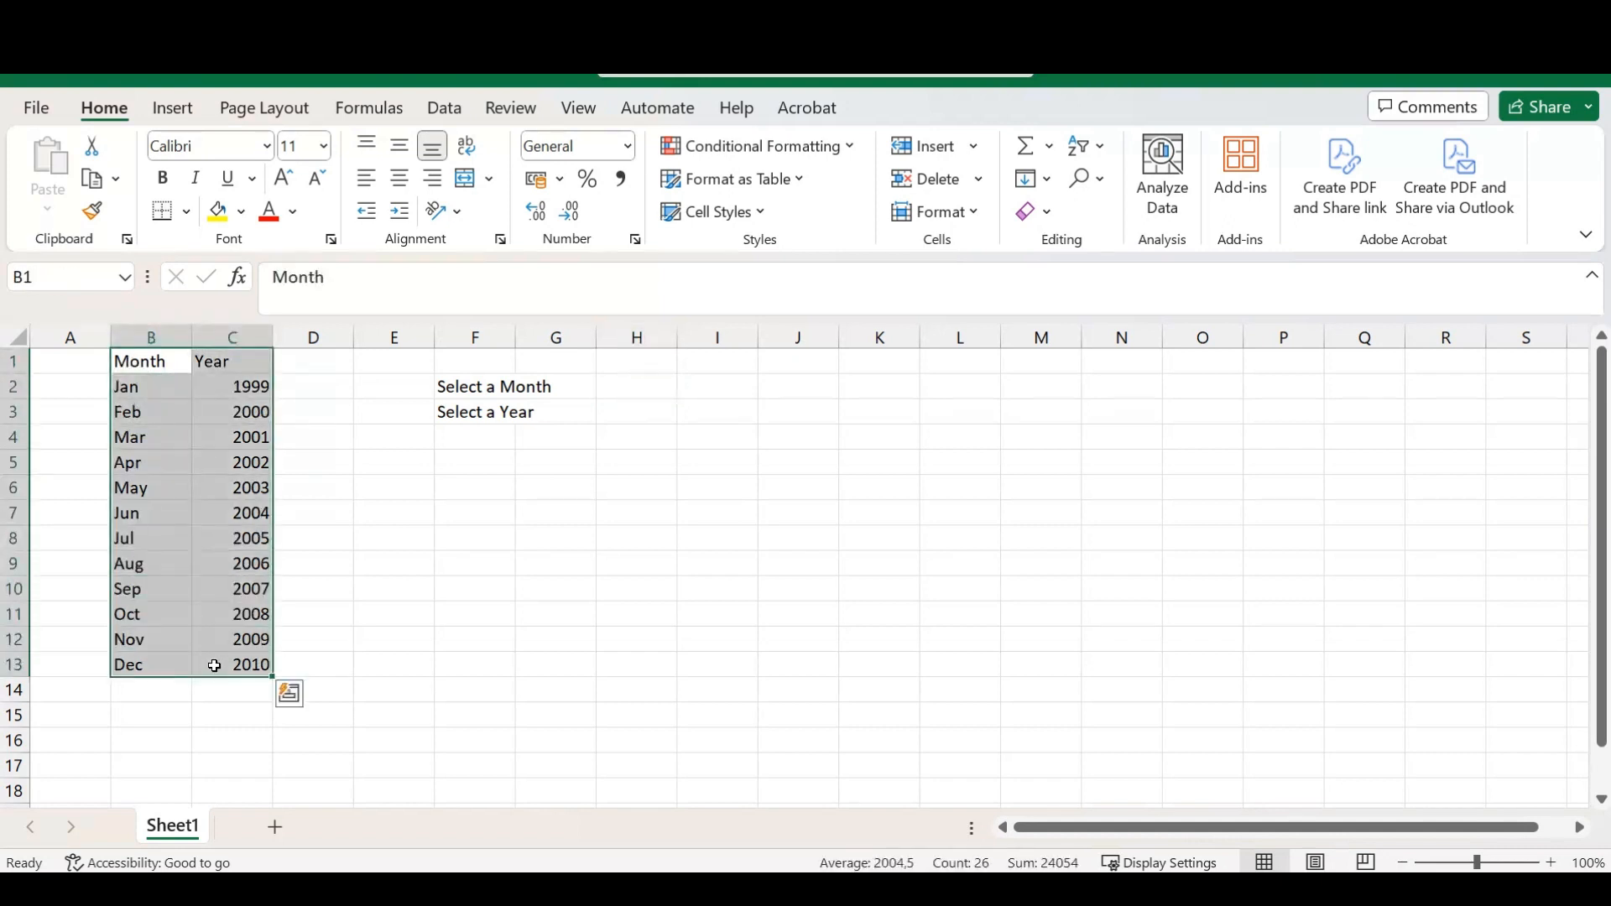
left_click(449, 468)
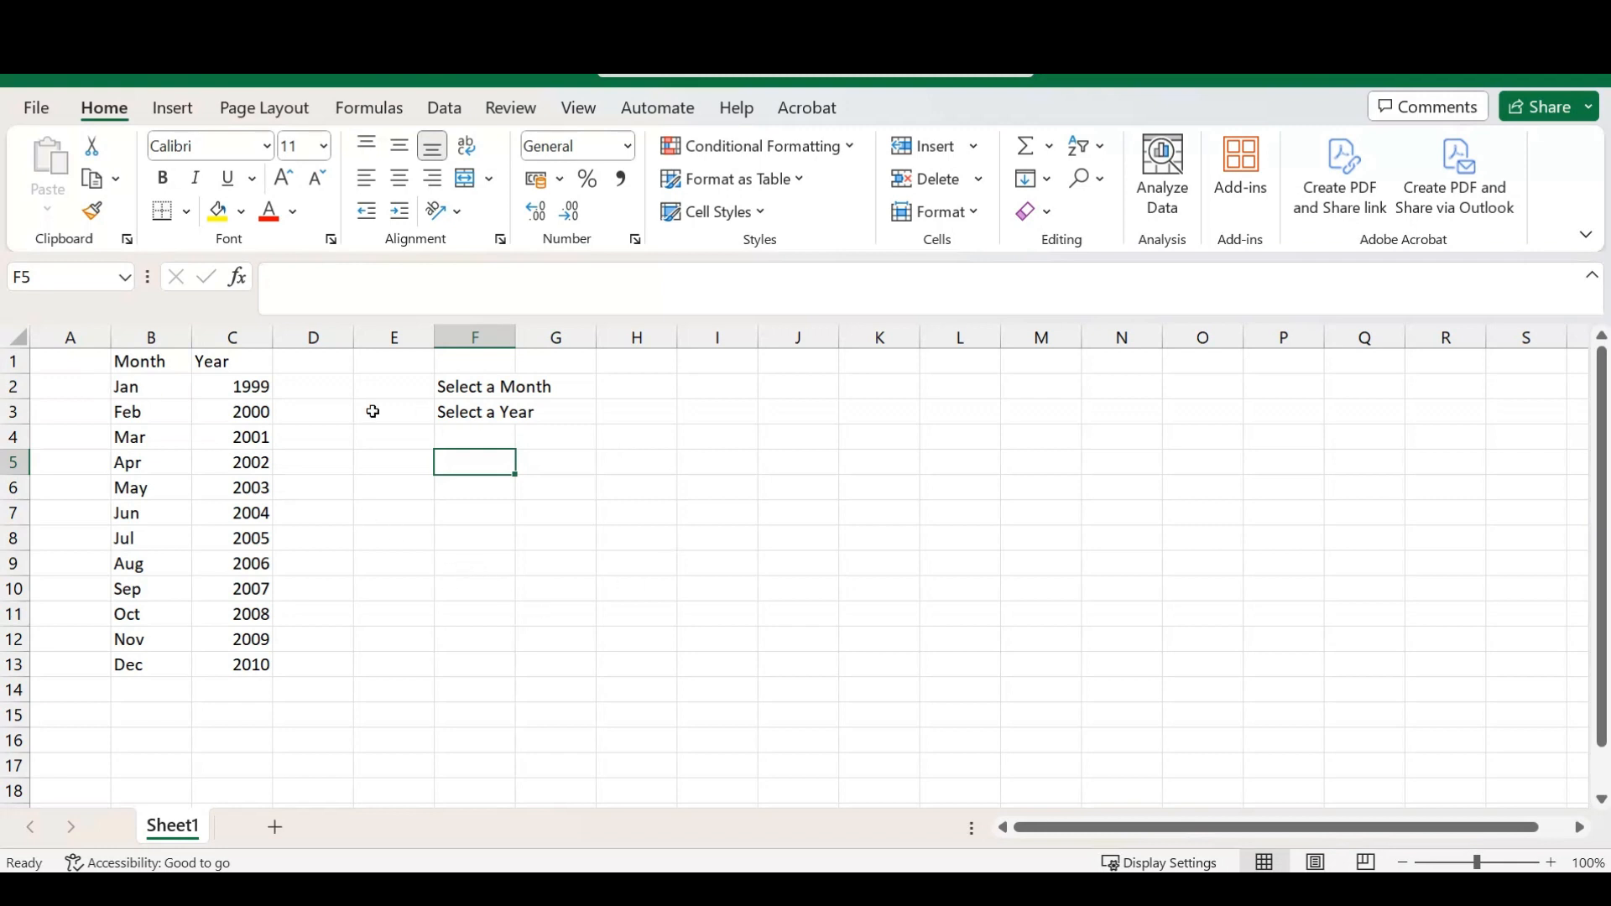
Step: Set up data validation for cell H2 that allows a List with the months in =$B$2:$B$13 as its source
left_click(632, 394)
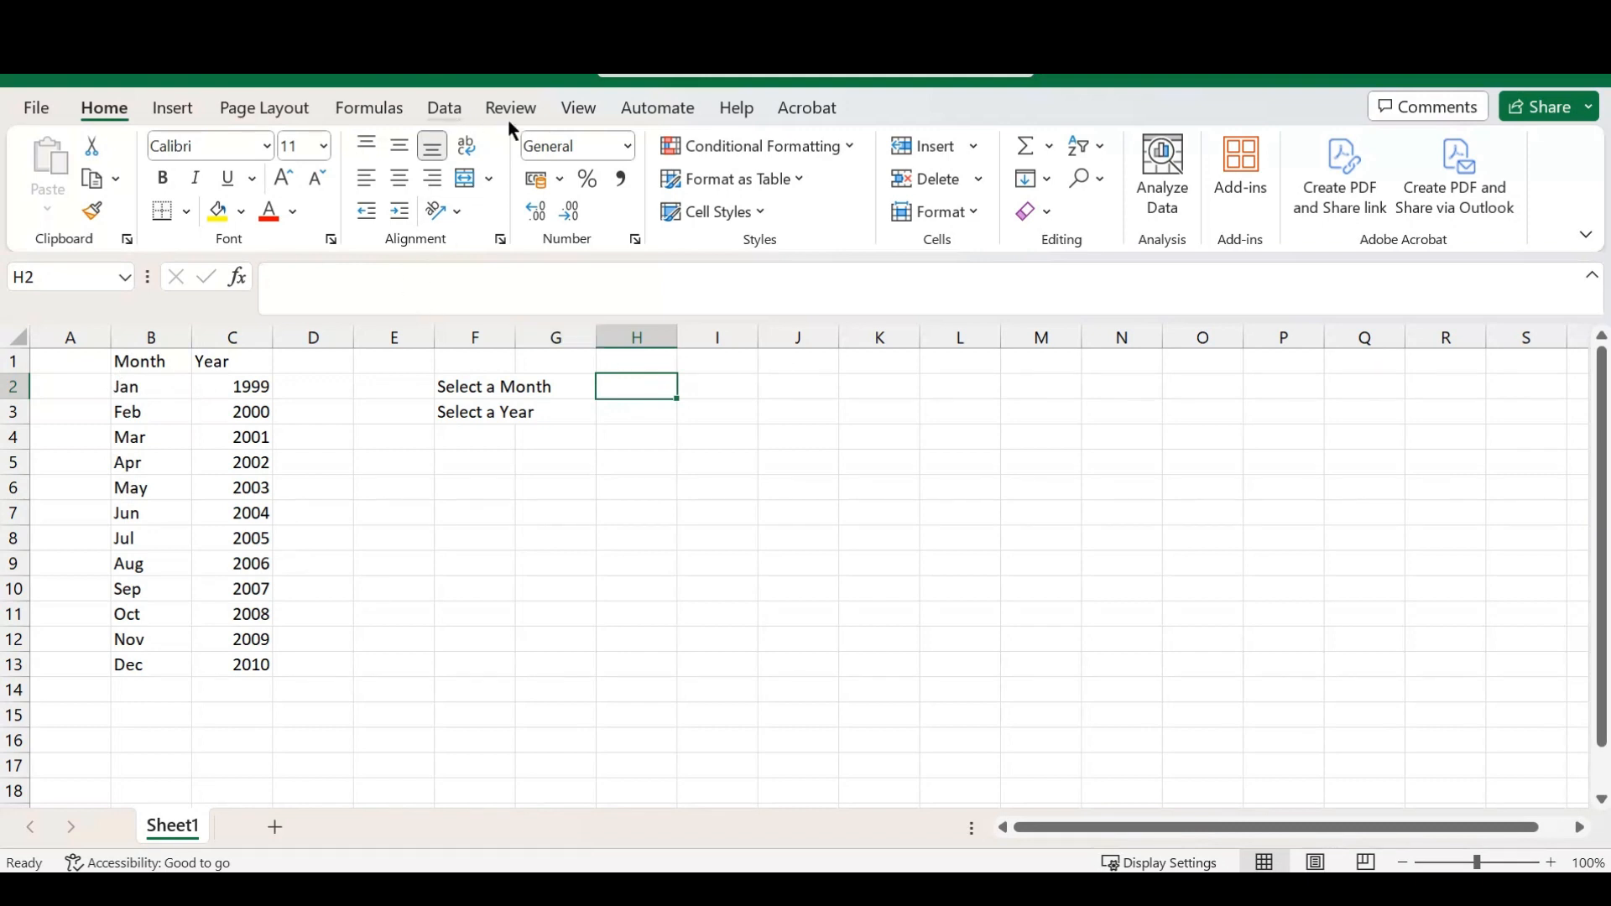
left_click(445, 109)
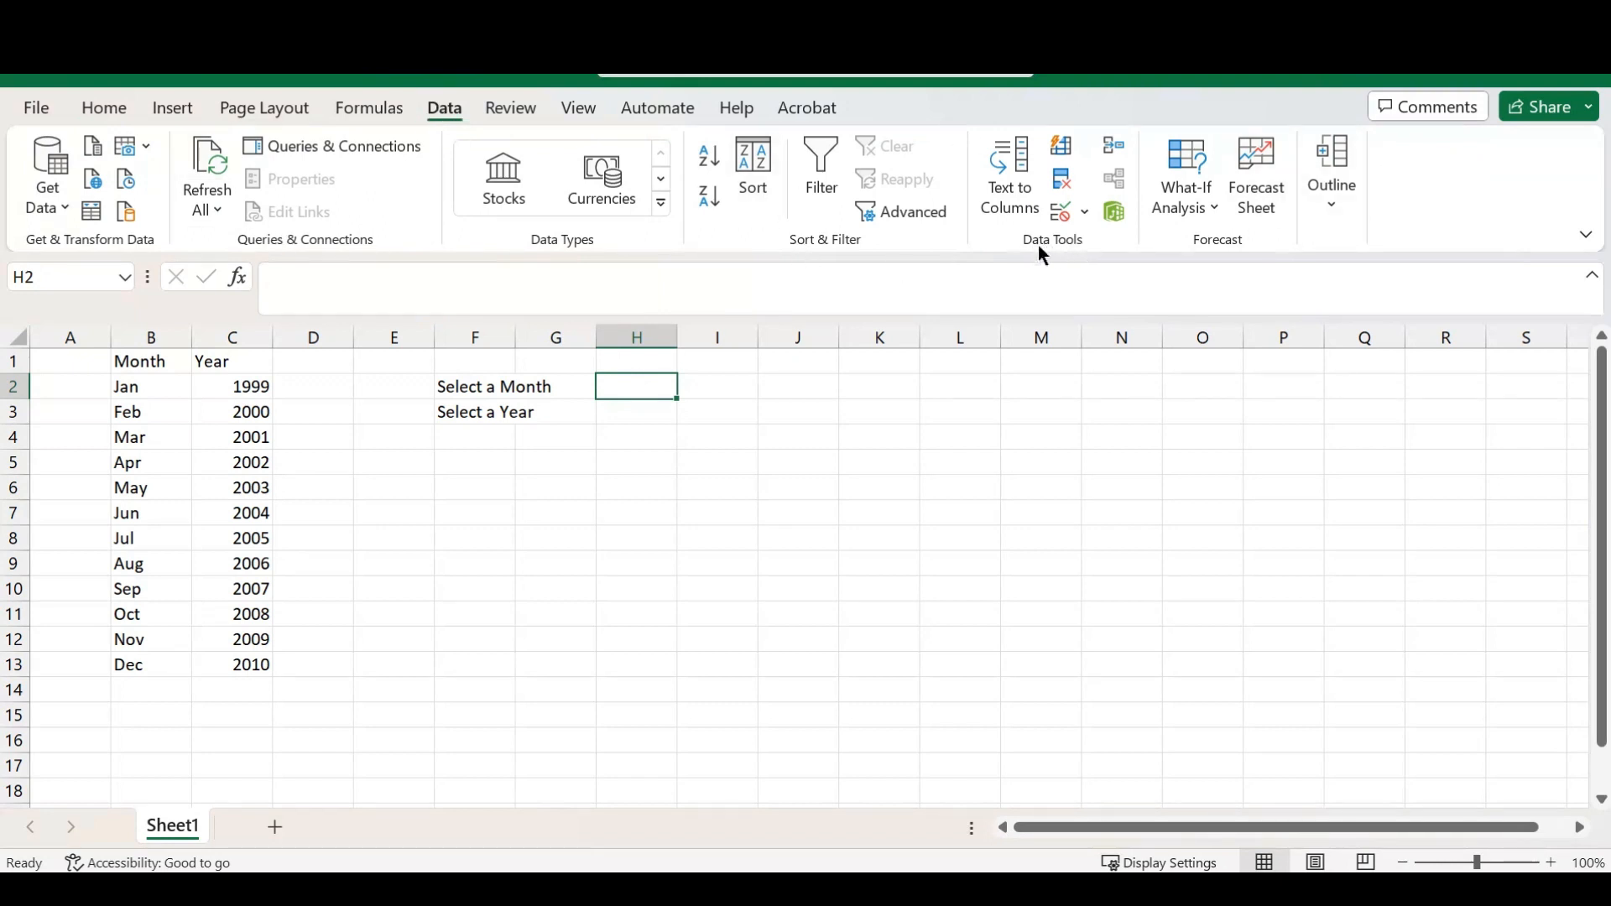
left_click(1087, 213)
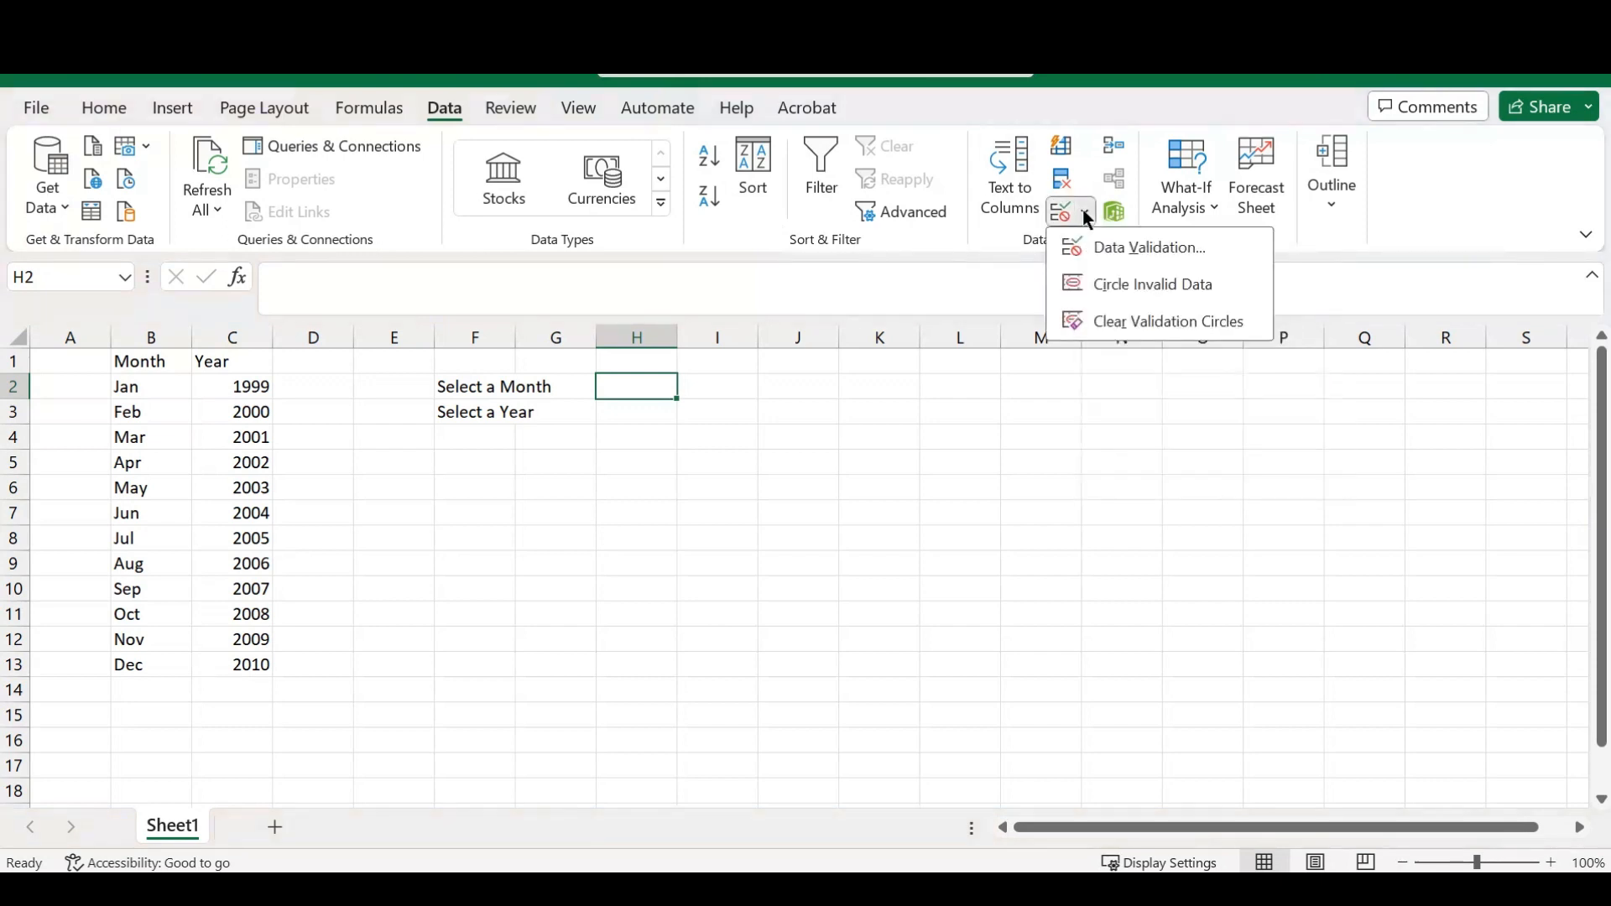
left_click(1141, 246)
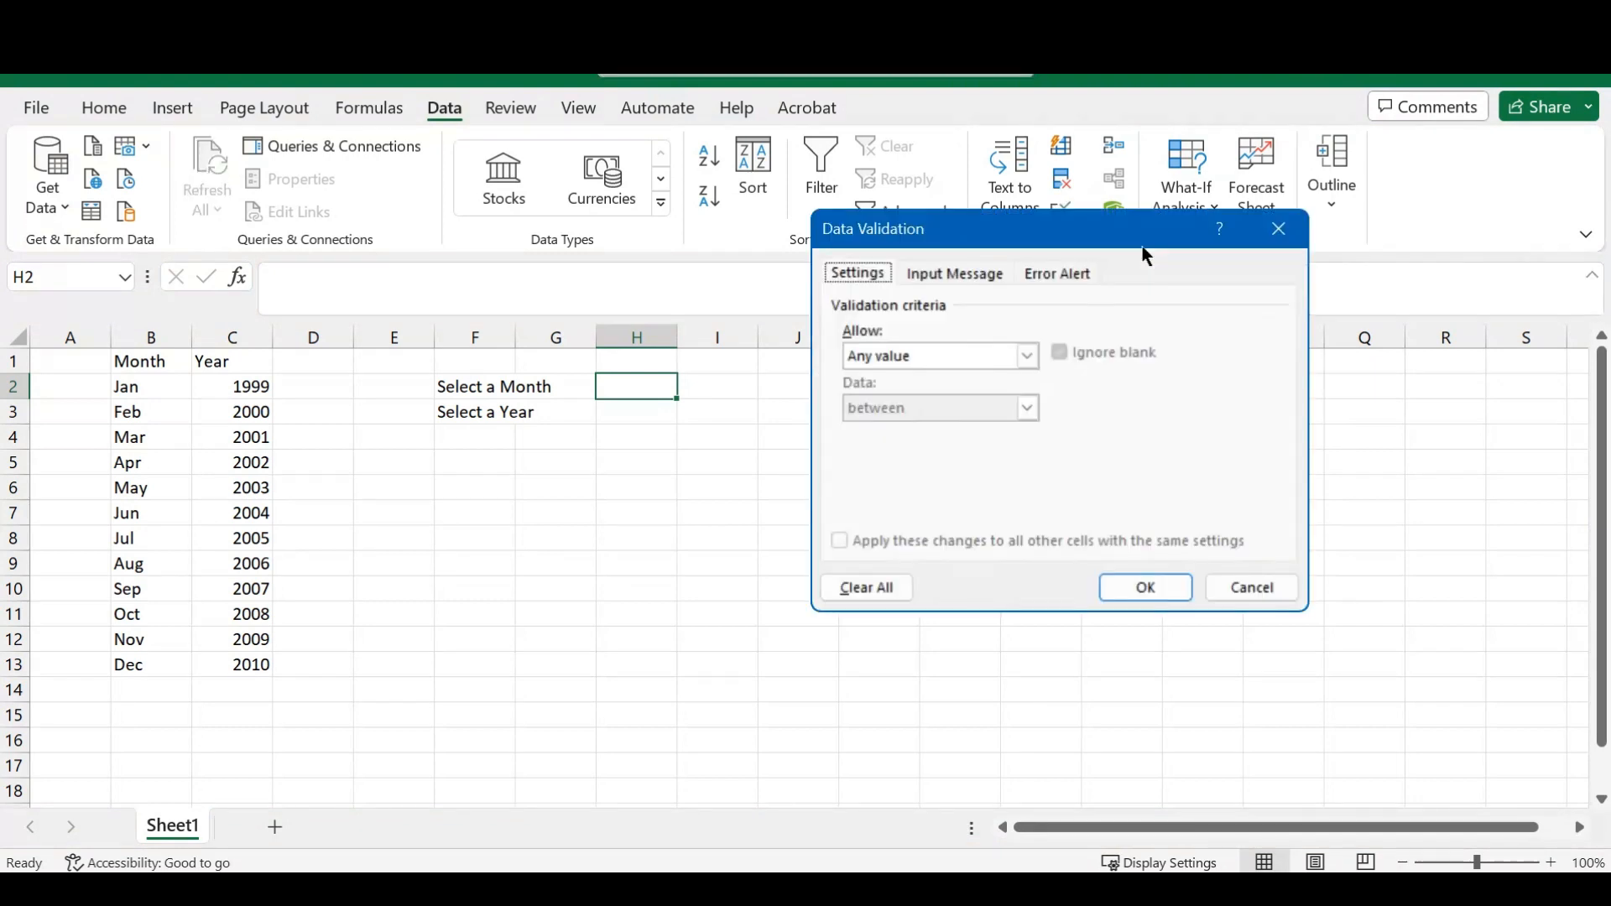
left_click_drag(997, 235, 1100, 232)
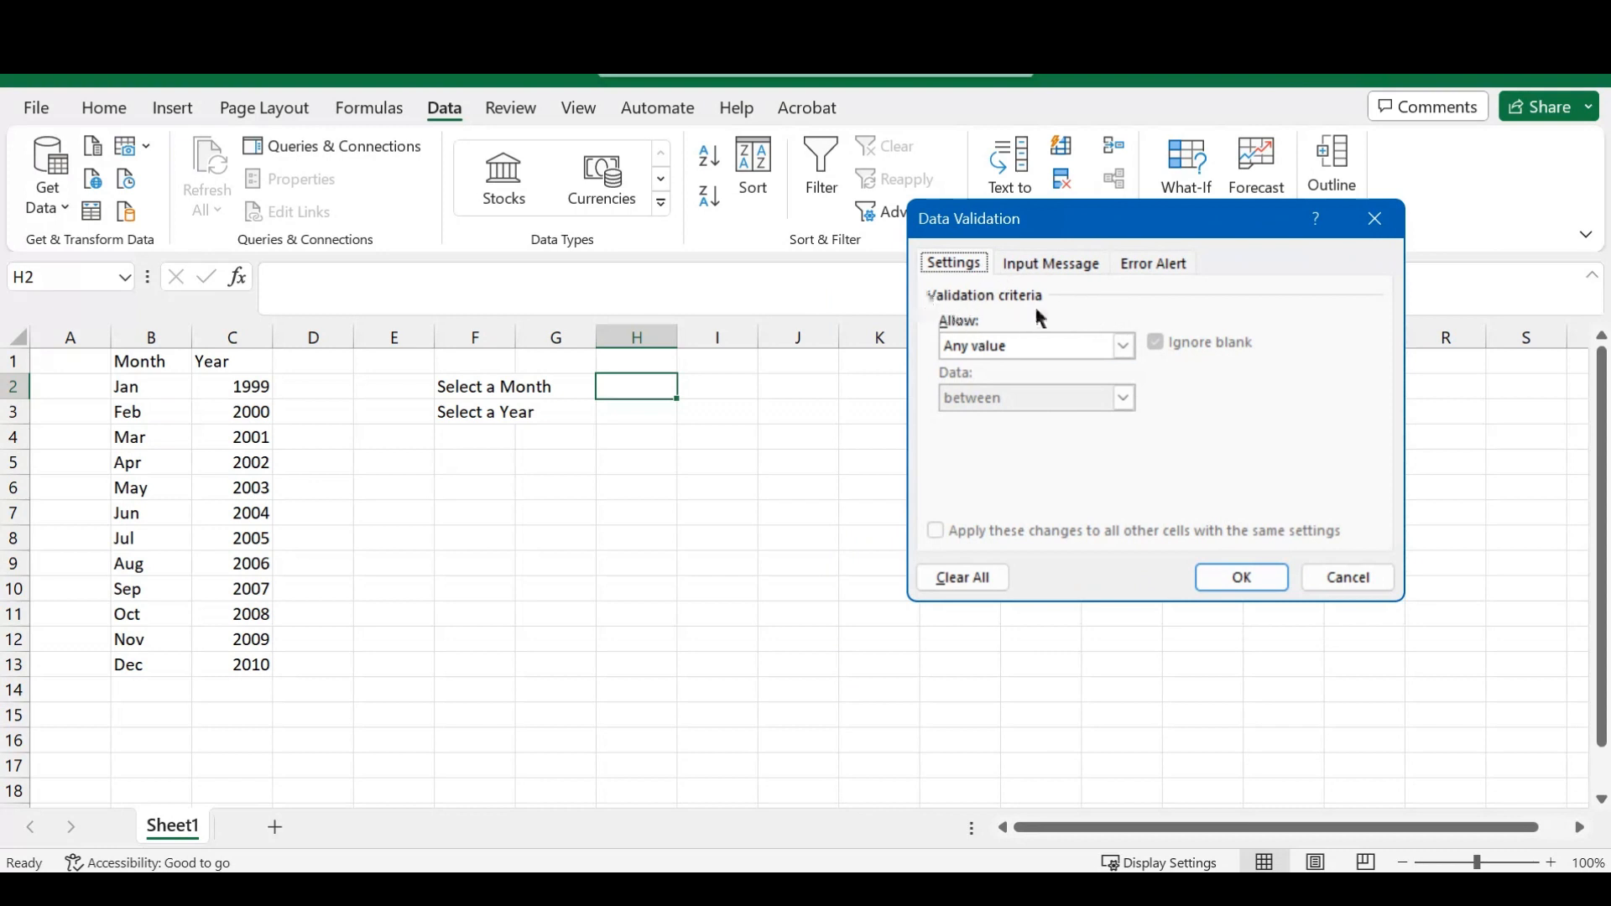
left_click(1126, 347)
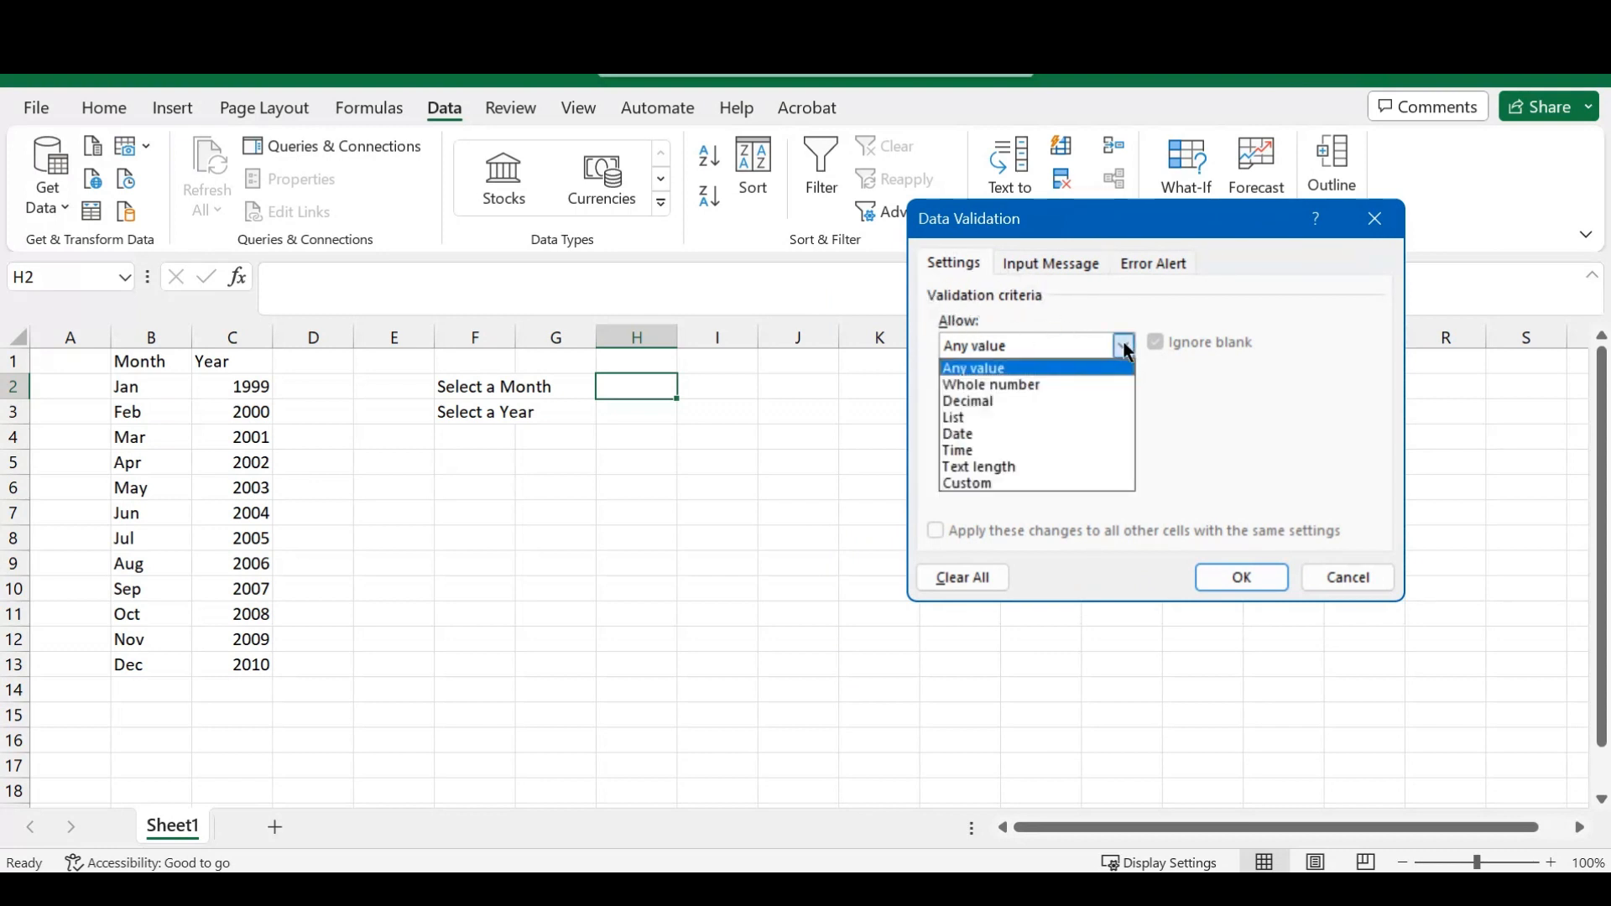
left_click(975, 425)
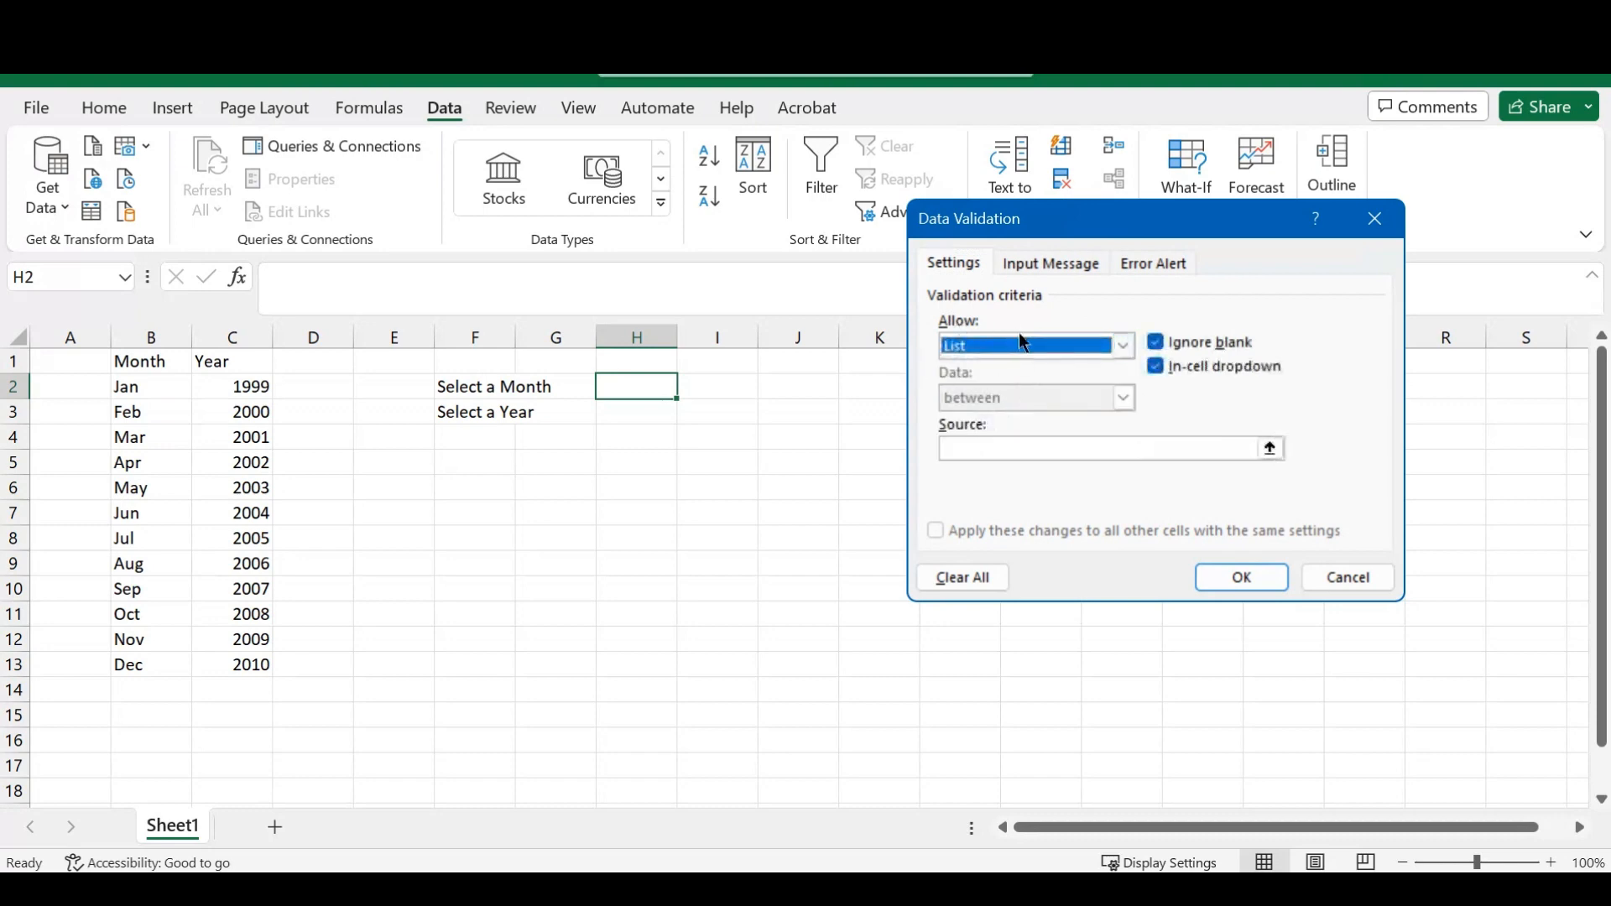
left_click(967, 449)
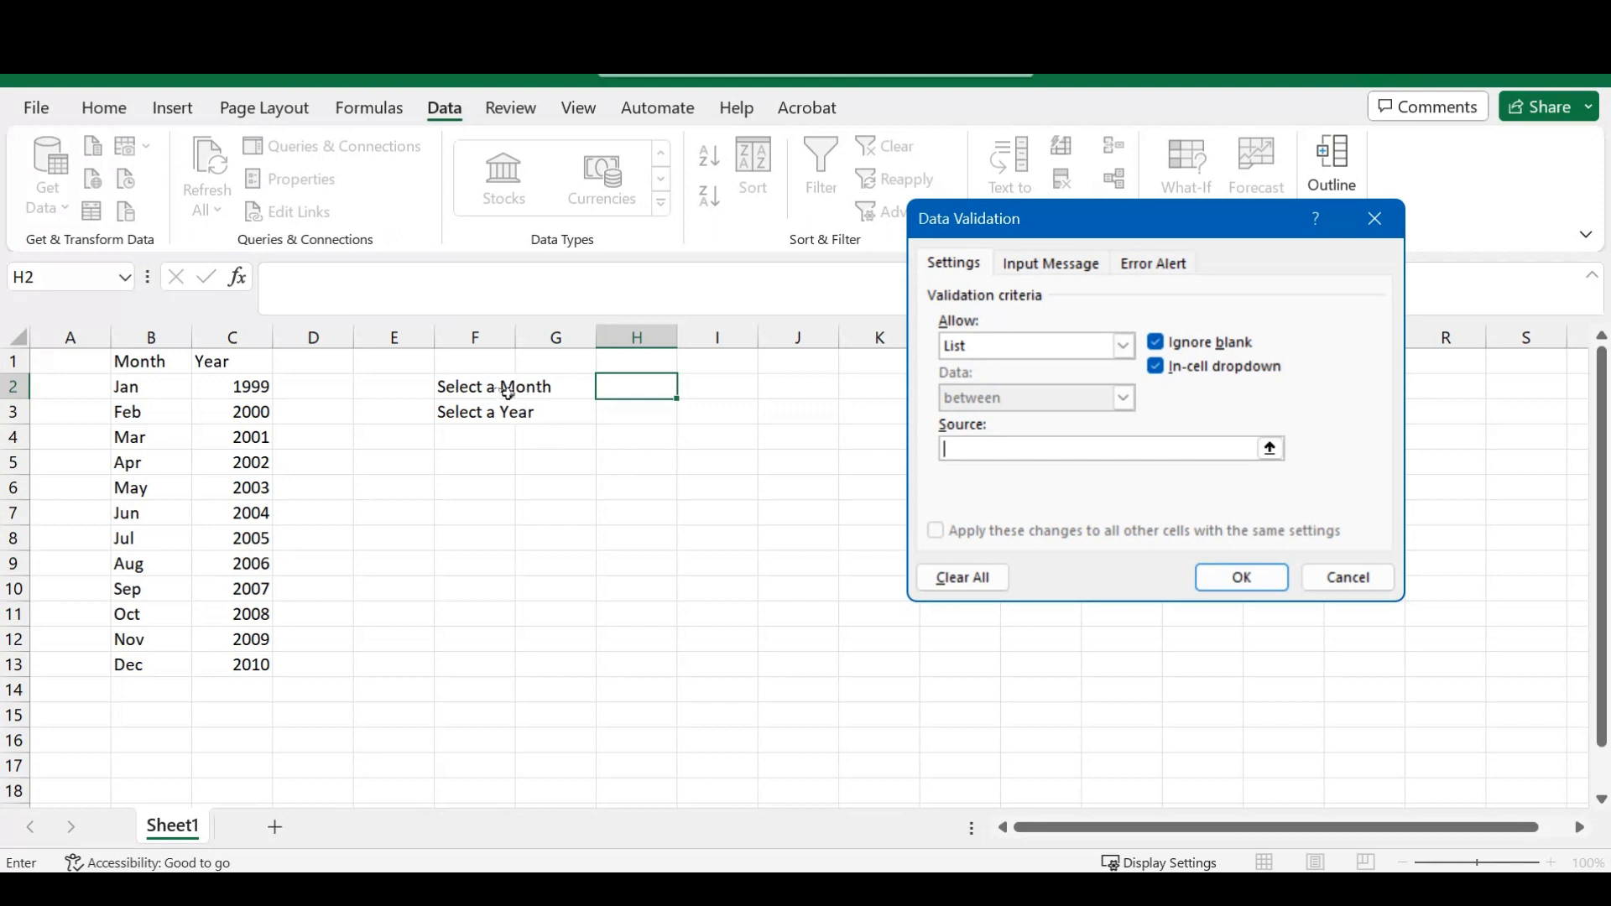
left_click_drag(151, 386, 149, 665)
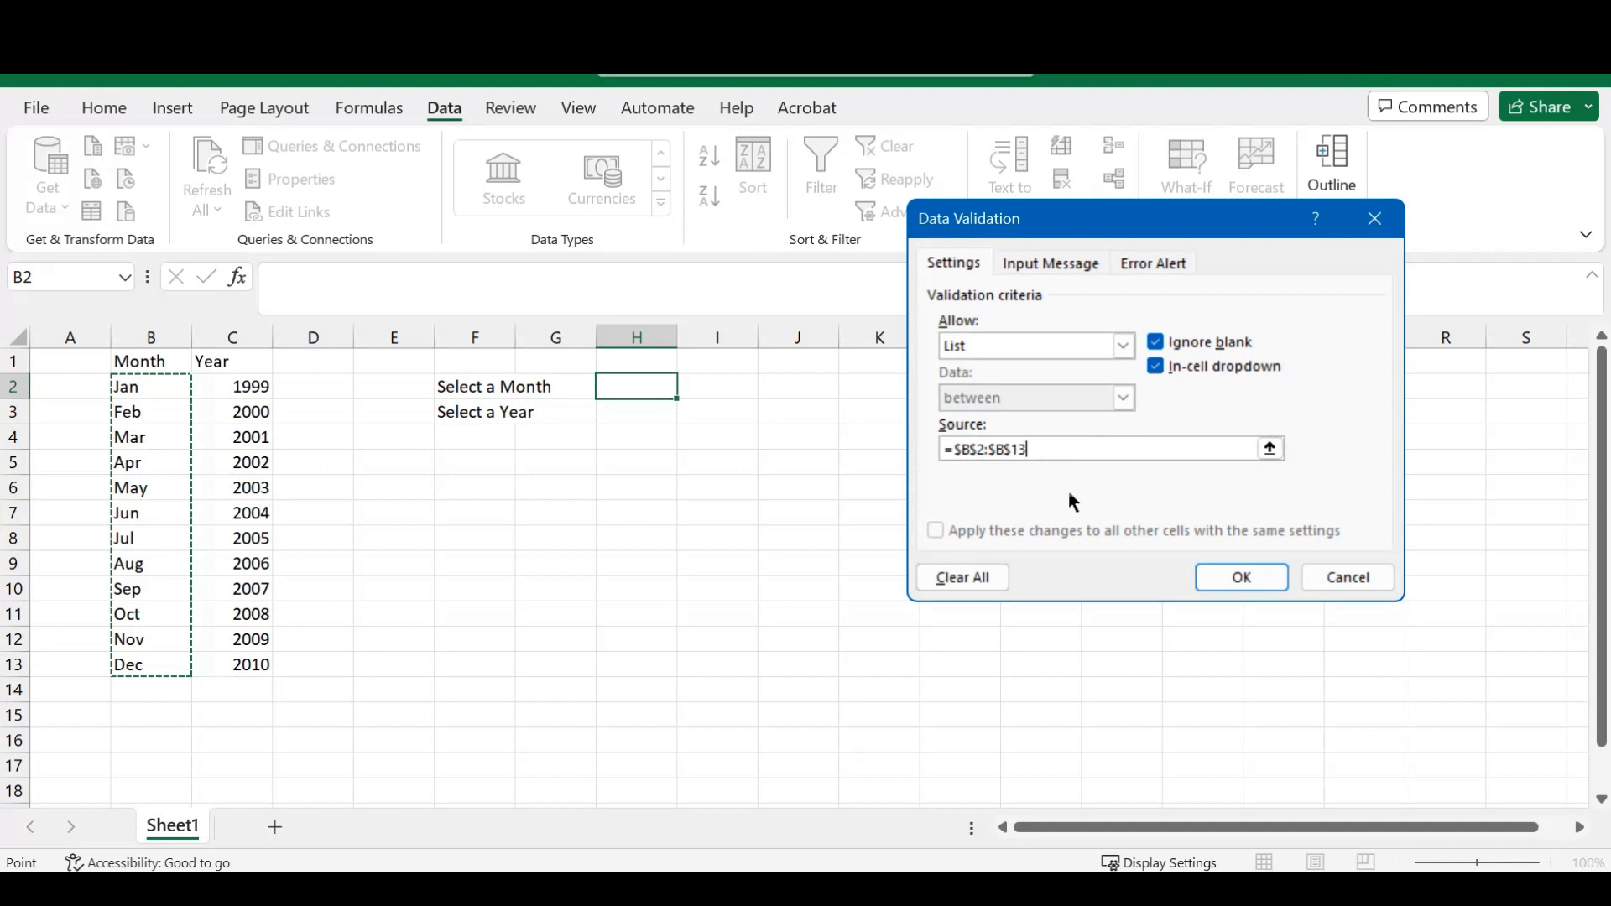
Step: Add an input message to H2's validation with the title "Month" and the text "Select a month from the dropdown list"
left_click(1045, 265)
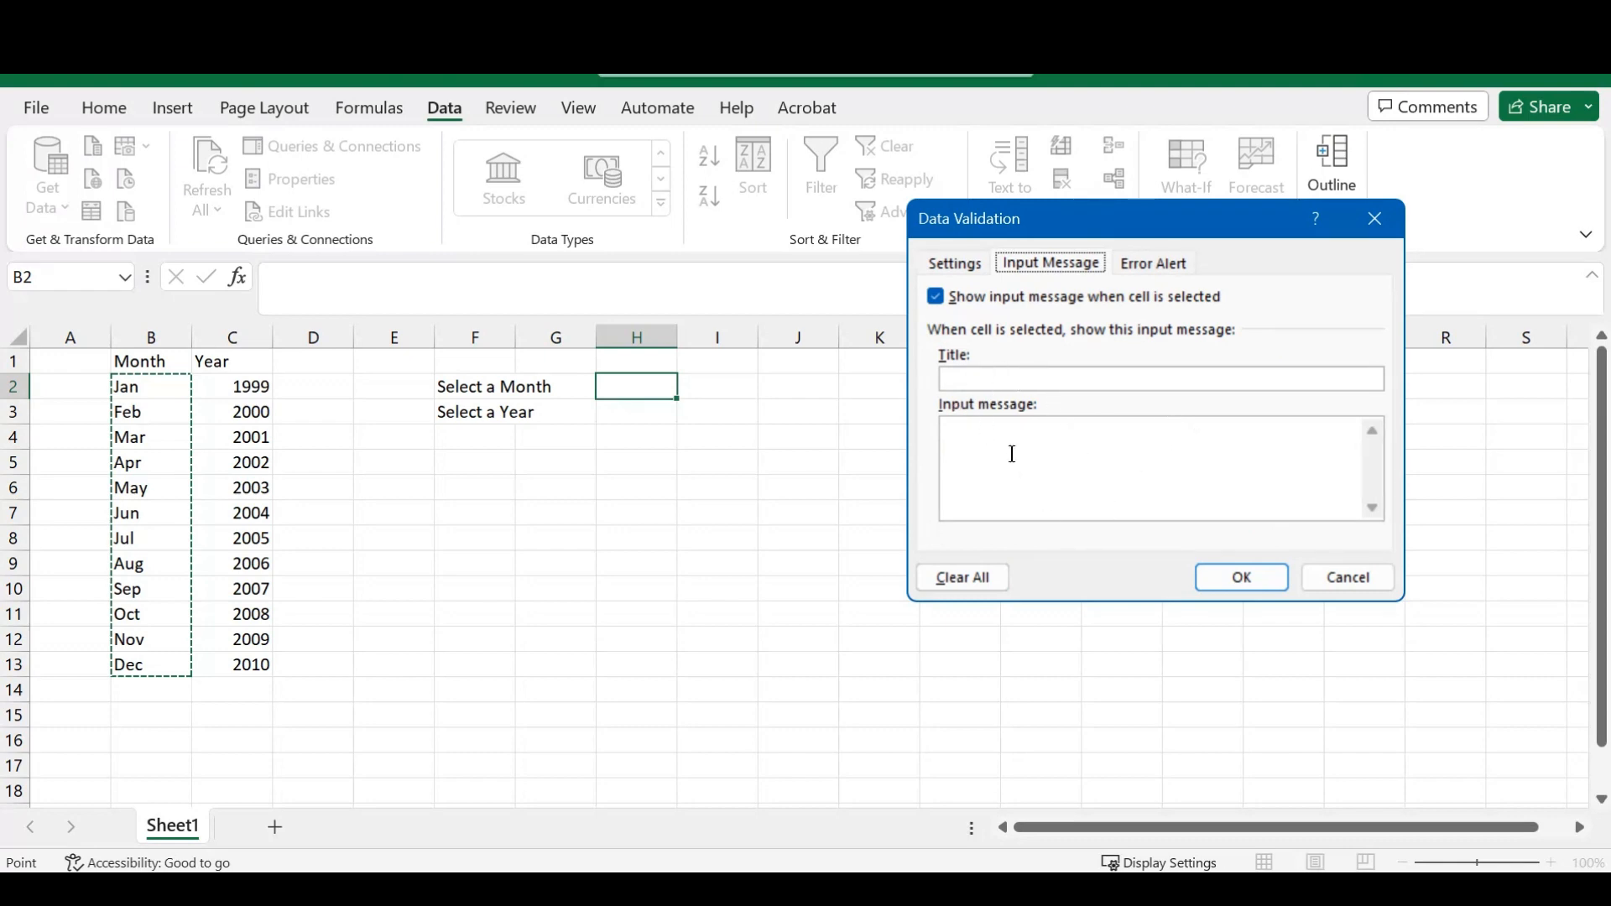
left_click(994, 375)
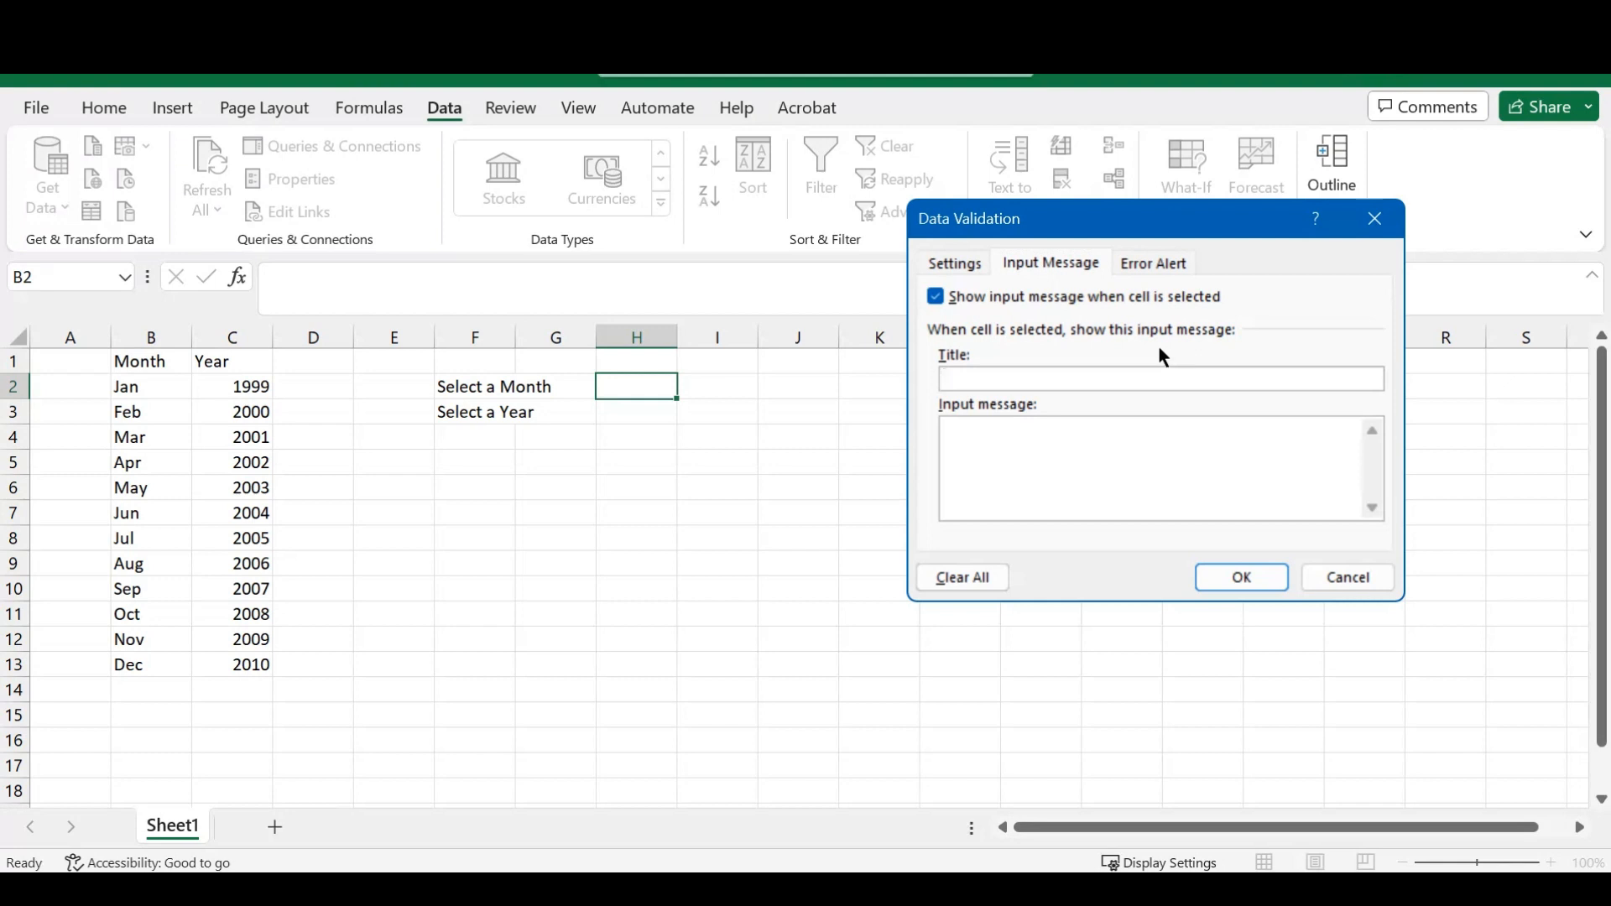
type("Month")
key("Tab")
type("Select")
type("a month from")
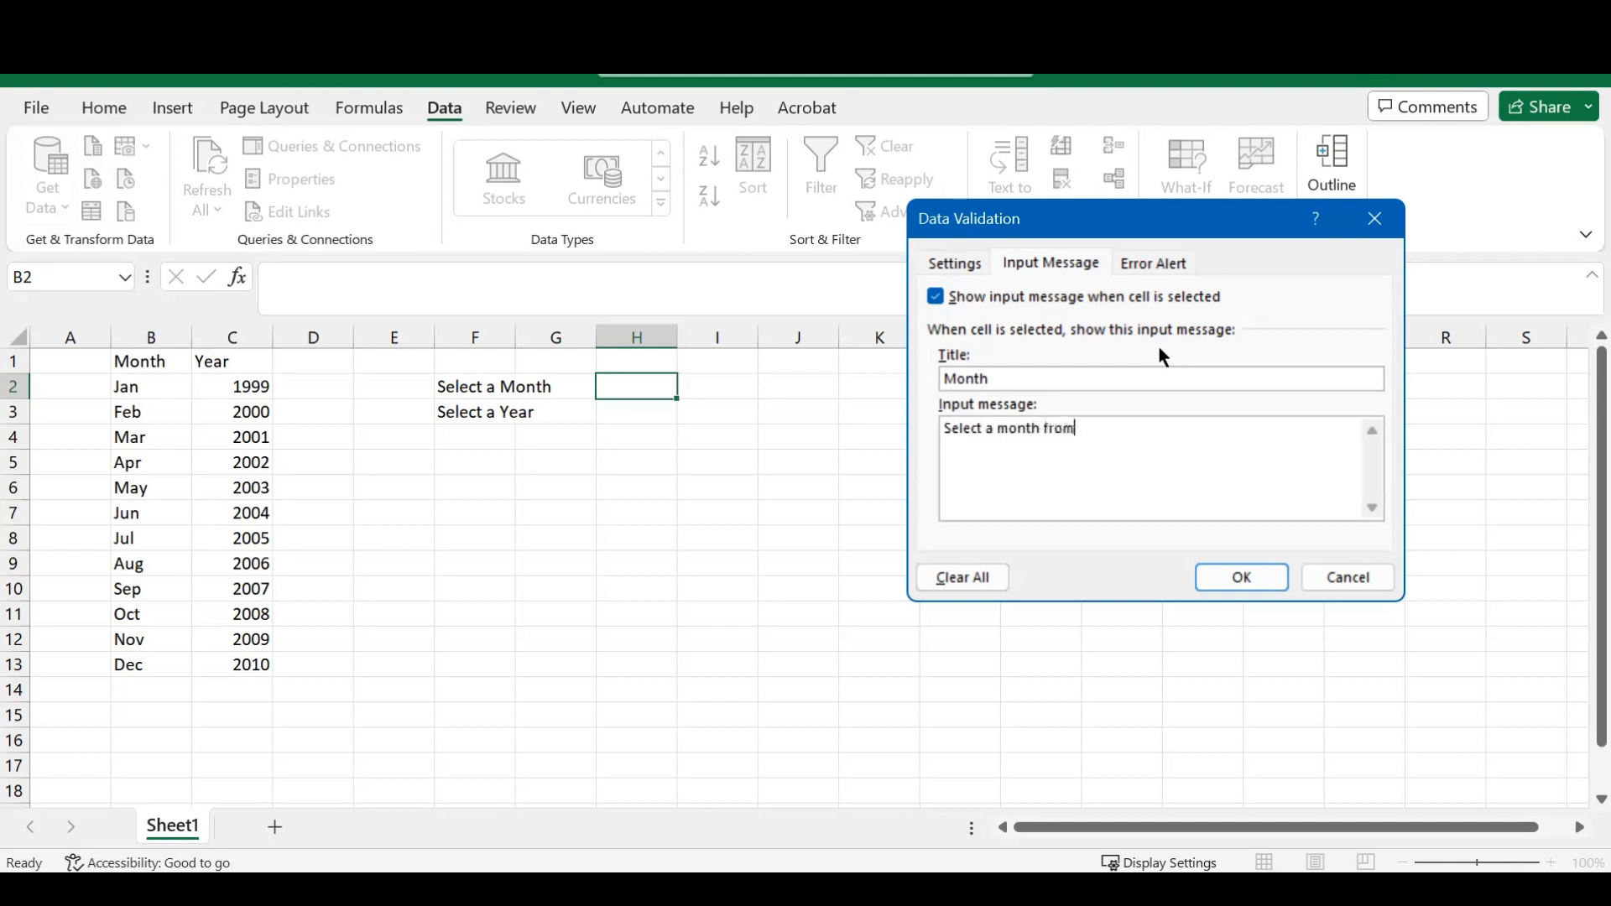
type(" the dropdown list")
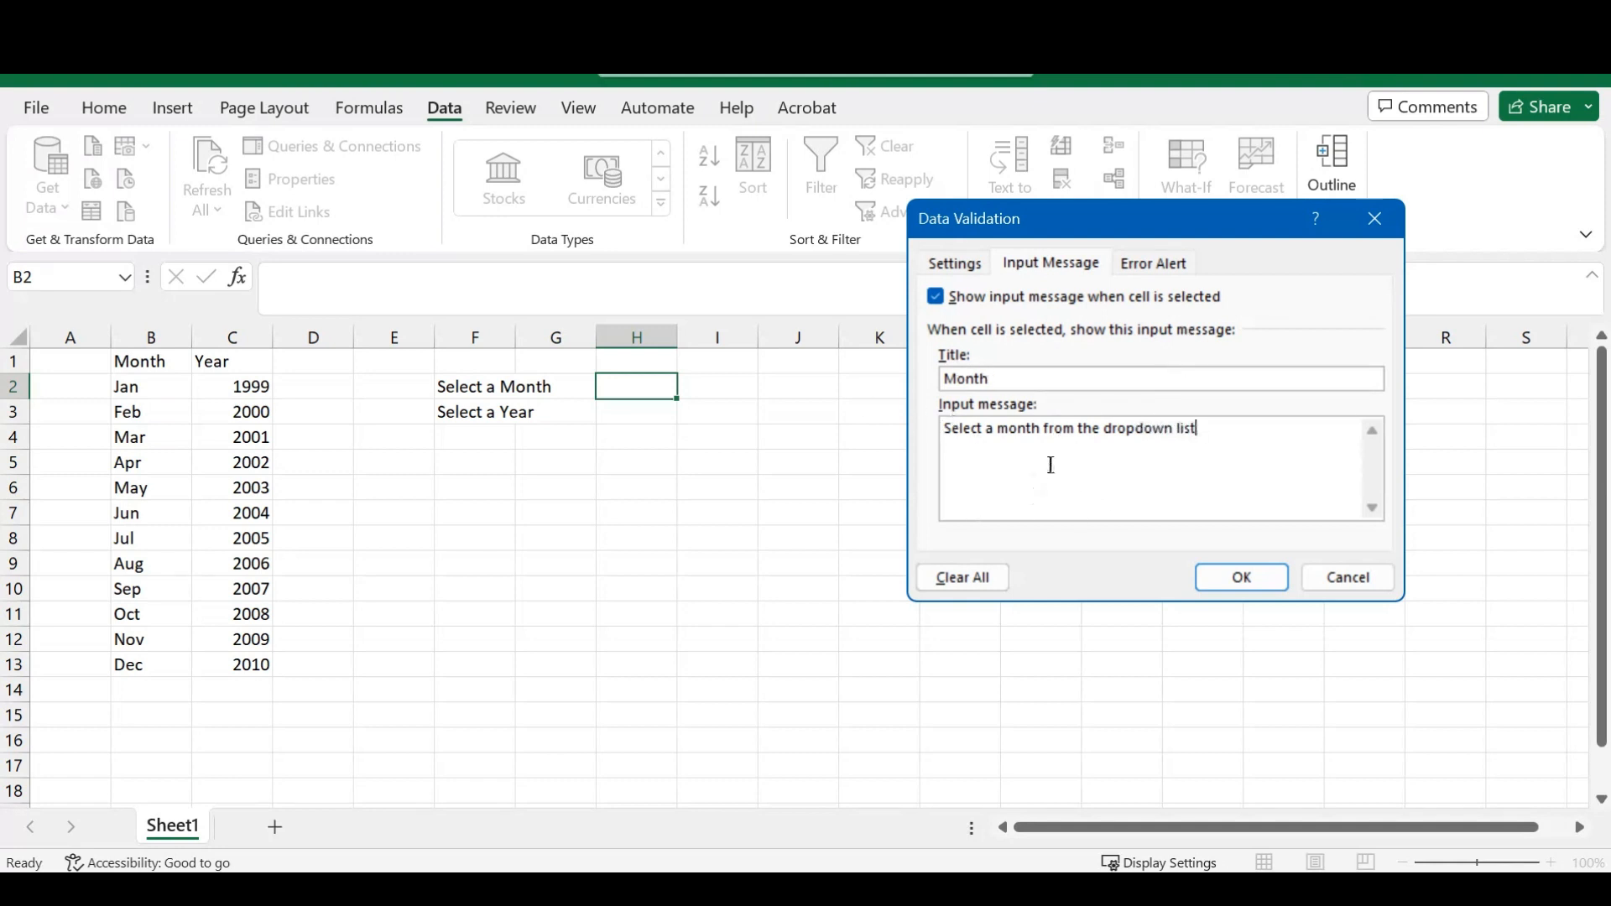
Step: Give H2's validation a Stop error alert titled "Wrong Selection" with the message "Please try again!!!"
left_click(1155, 265)
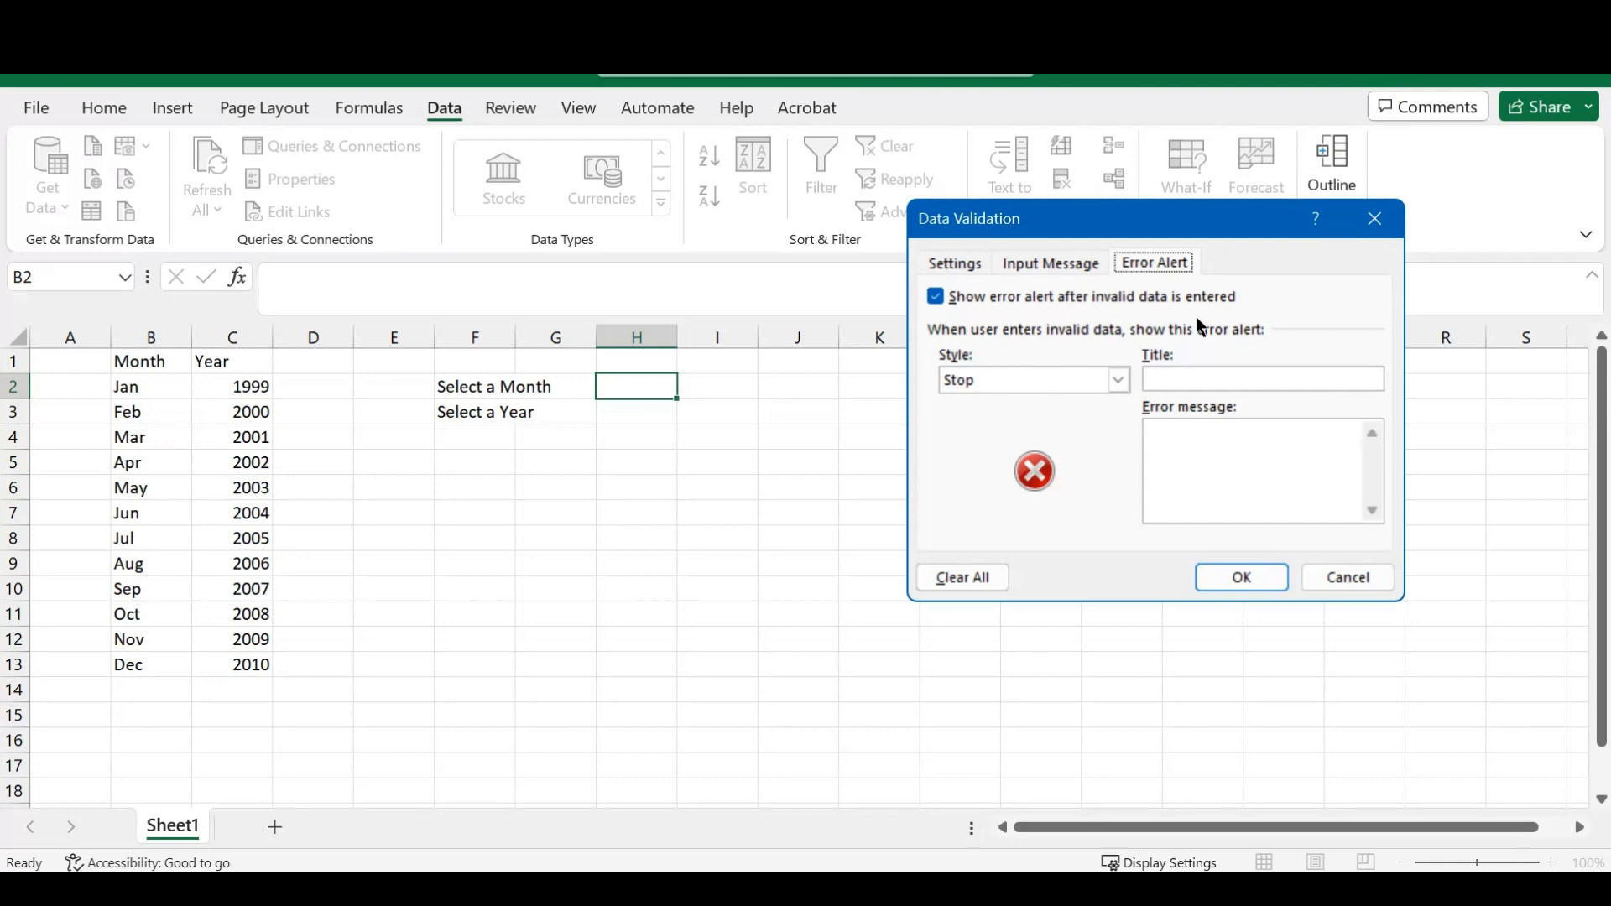
left_click(1181, 384)
type("Wrong ")
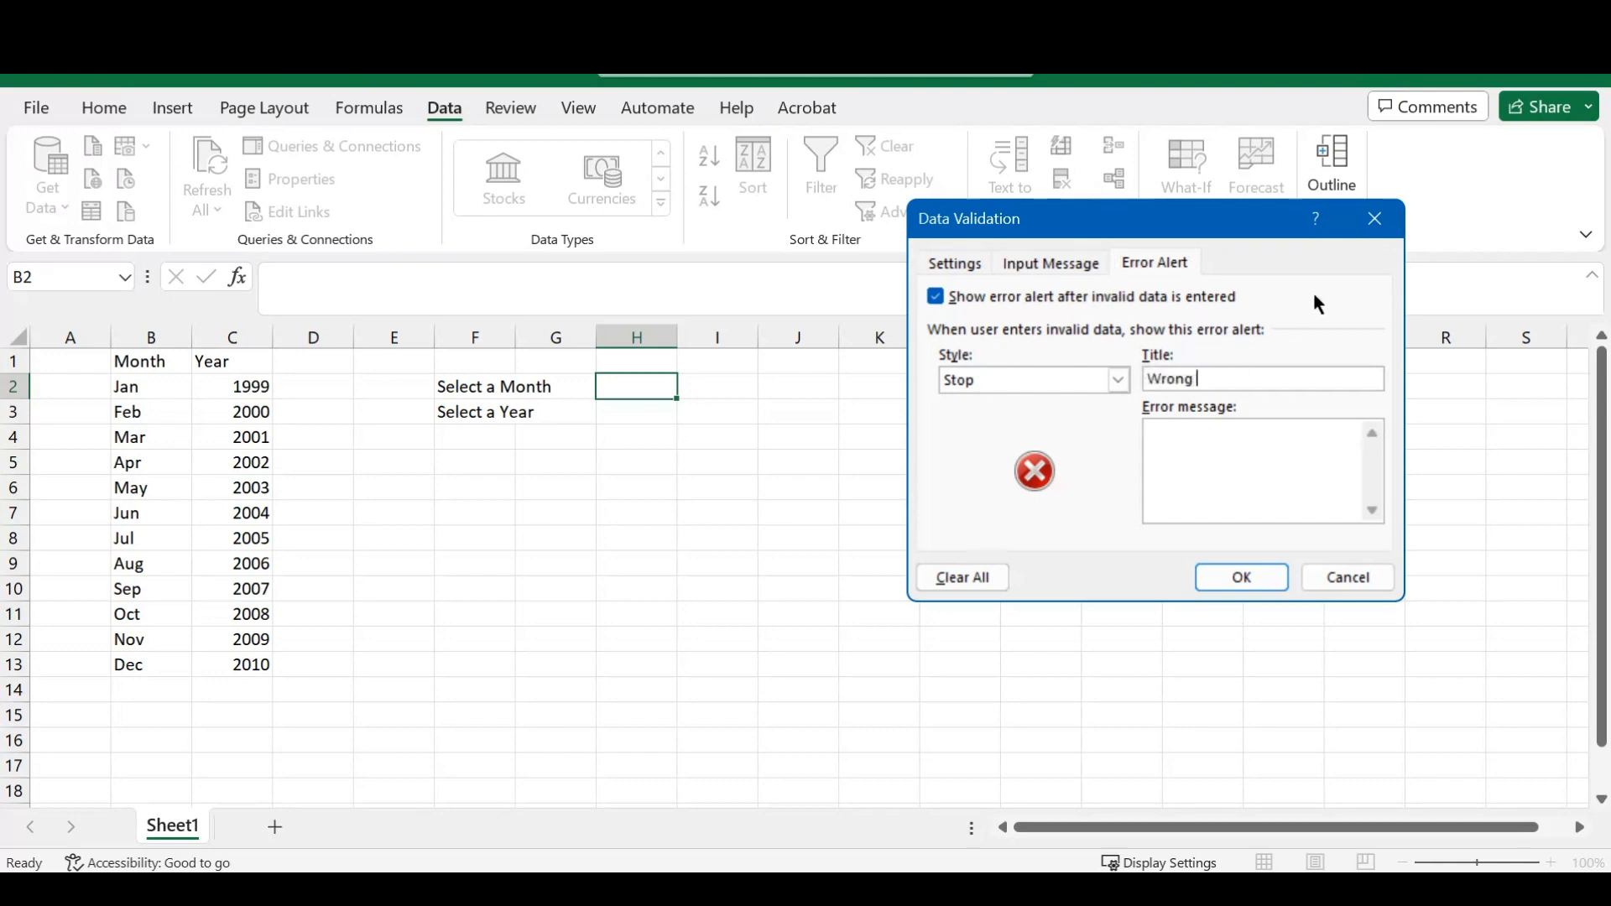
type("Selection")
key("Tab")
type("Please try again")
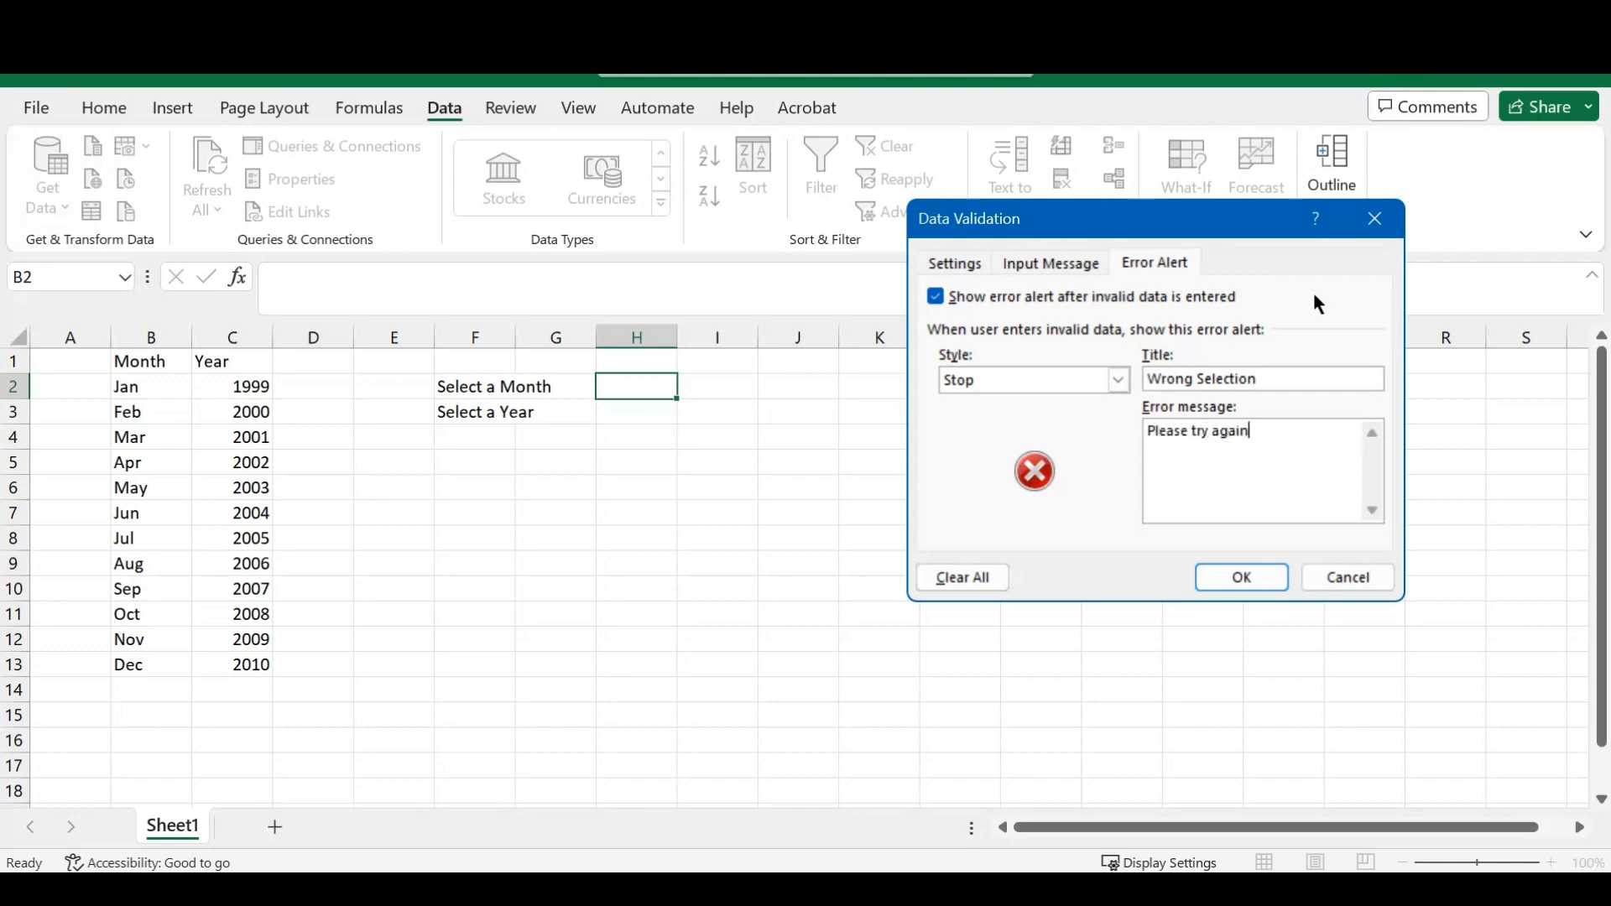
type("!!!")
Step: Review the list source, input message and error alert of H2's validation, and apply the rule
left_click(1058, 265)
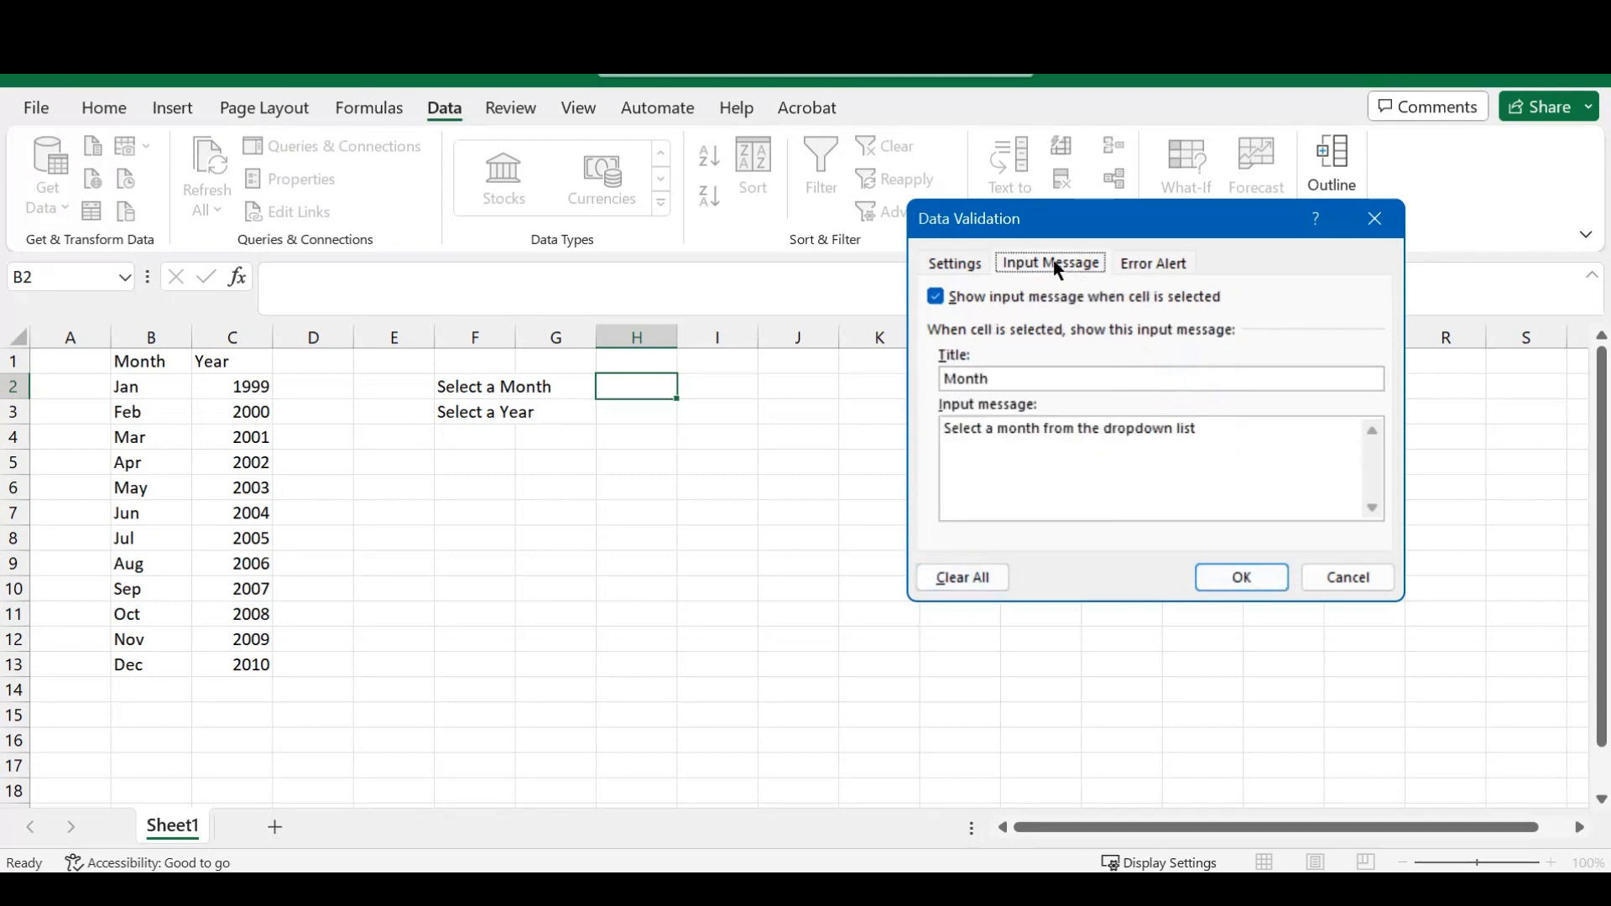
left_click(958, 265)
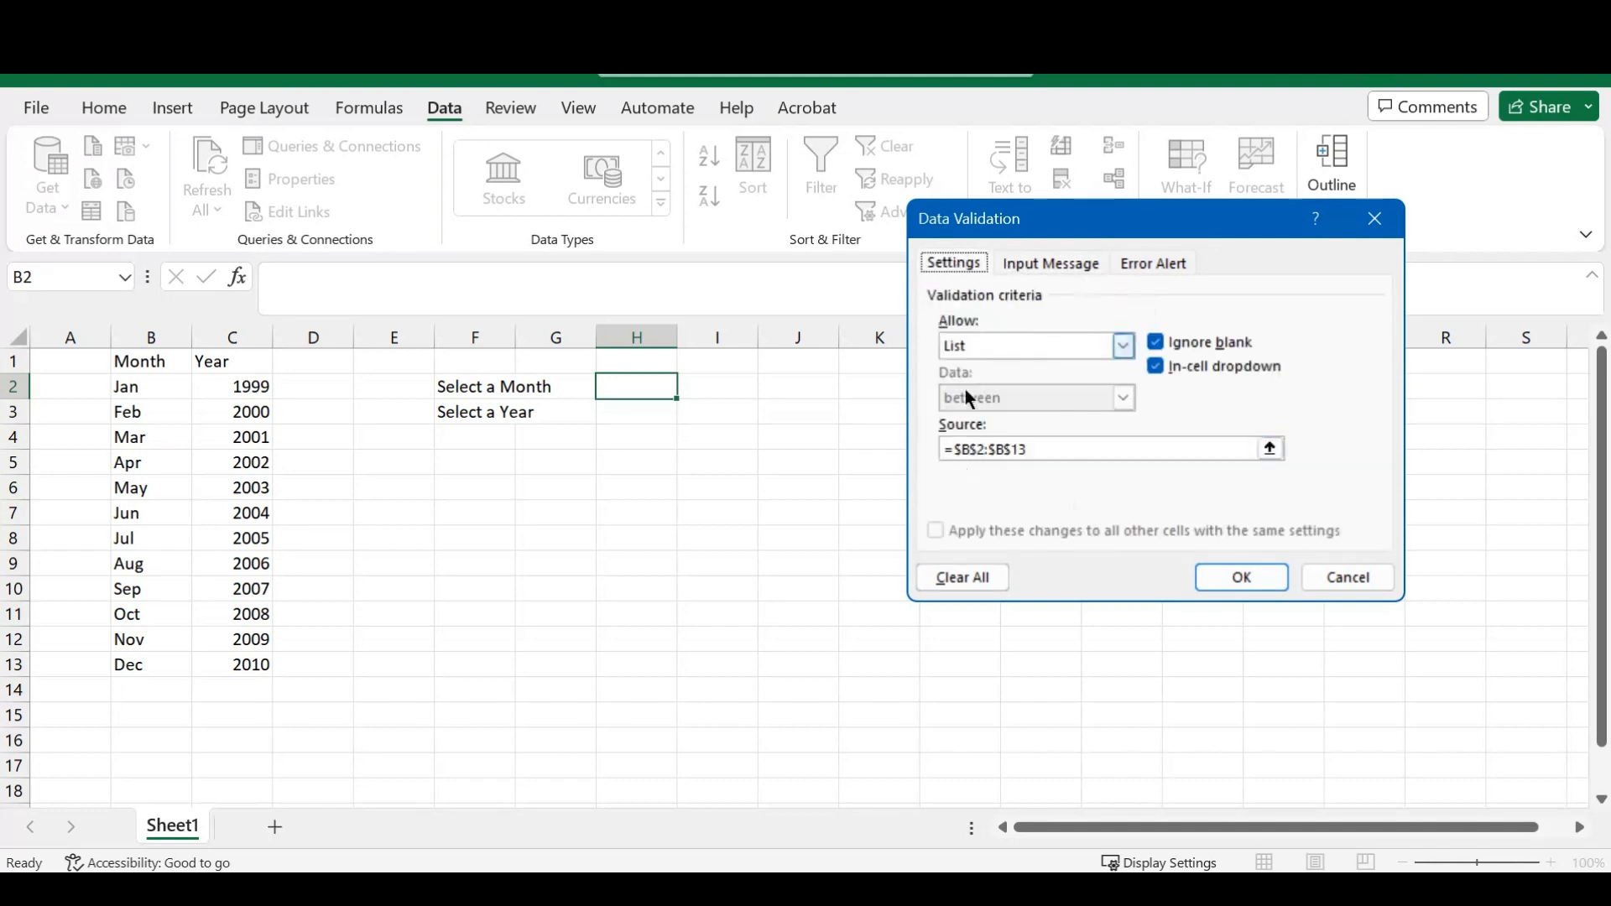
left_click(1073, 451)
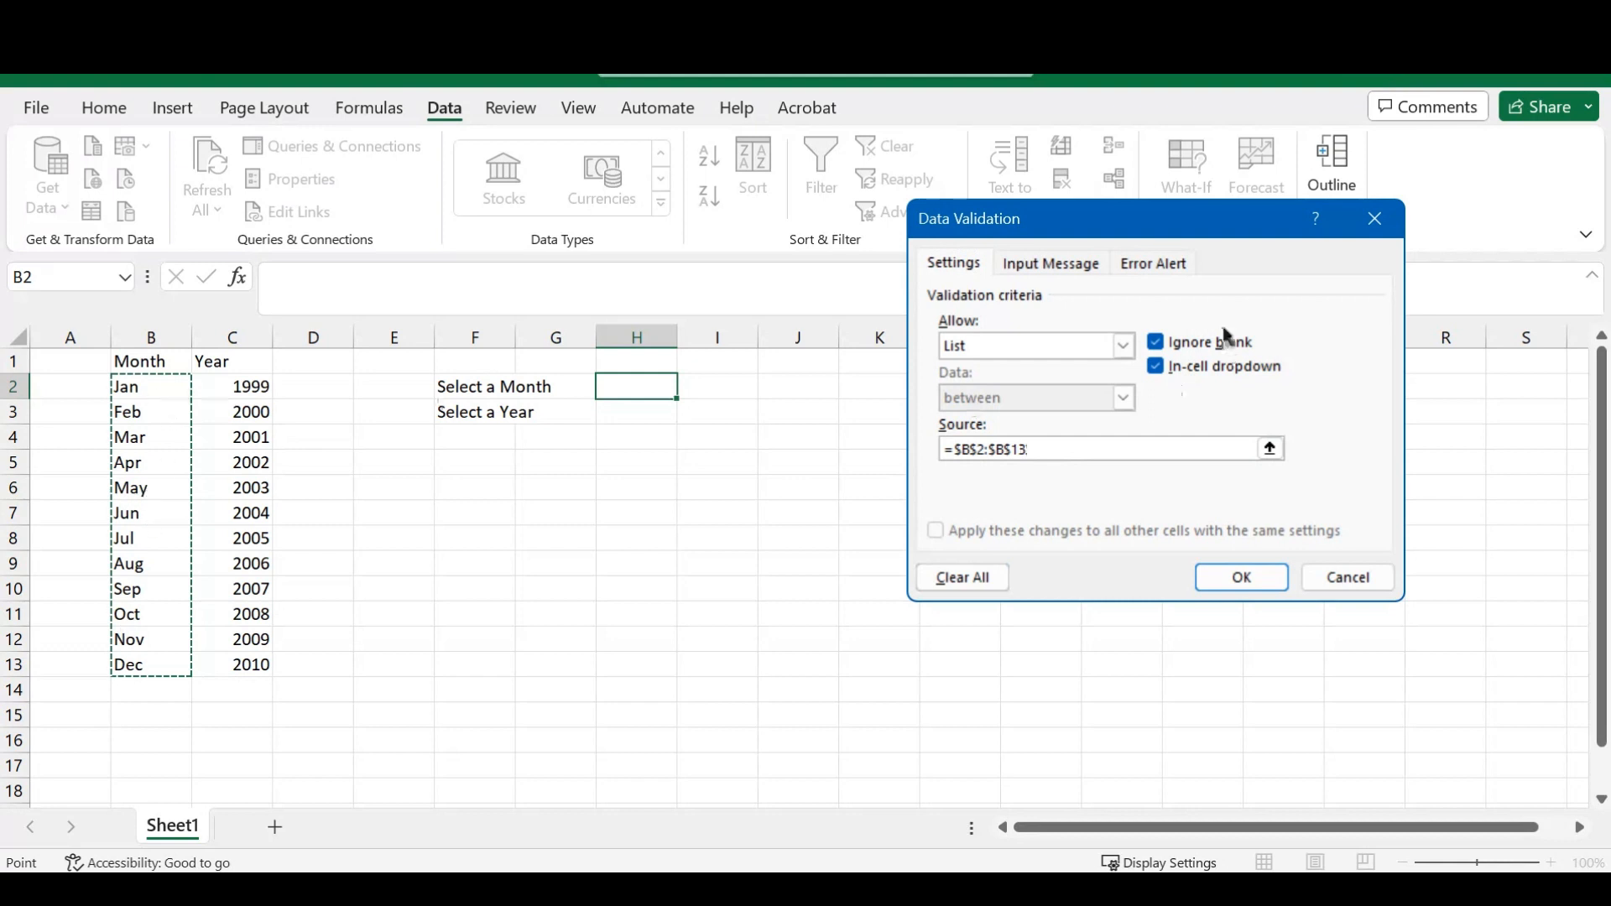
left_click(1007, 261)
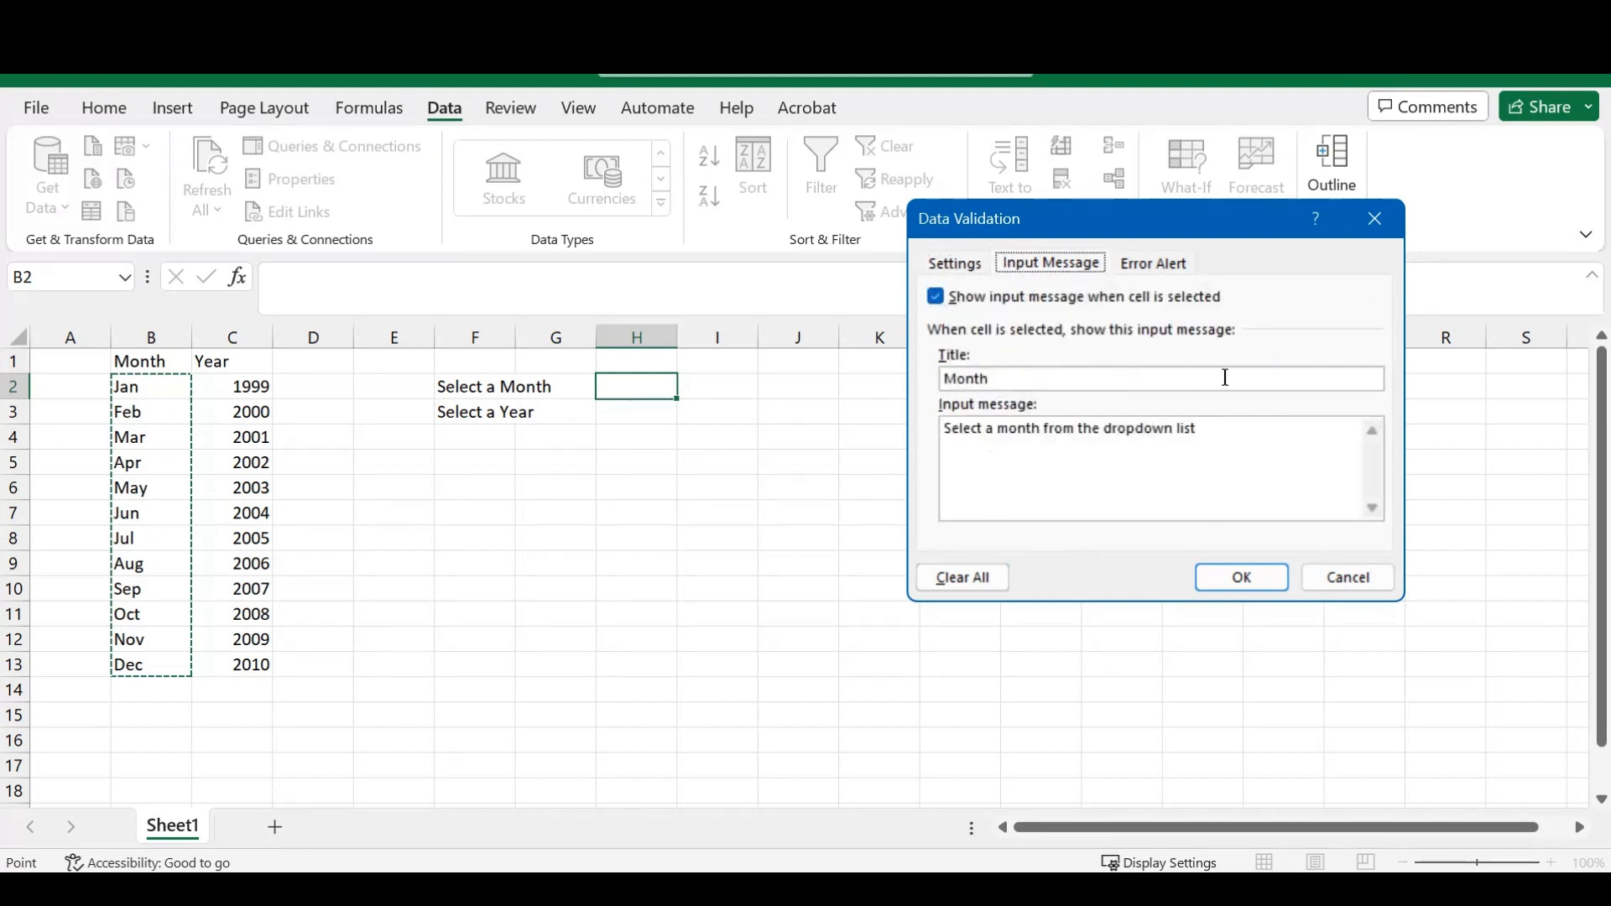
left_click(1158, 261)
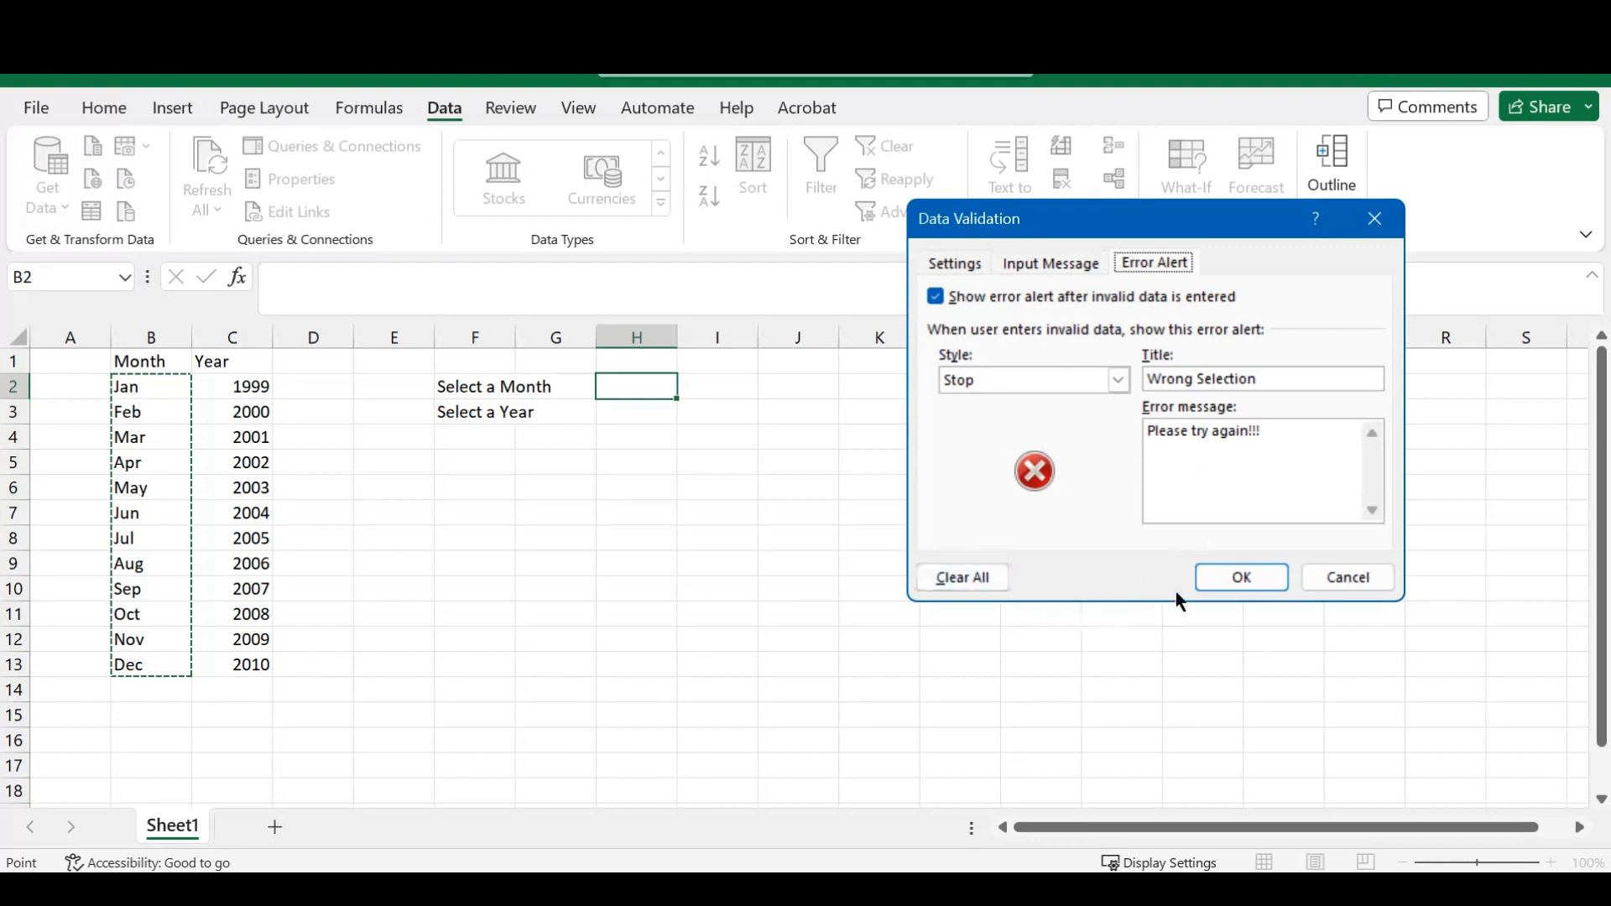
left_click(1244, 579)
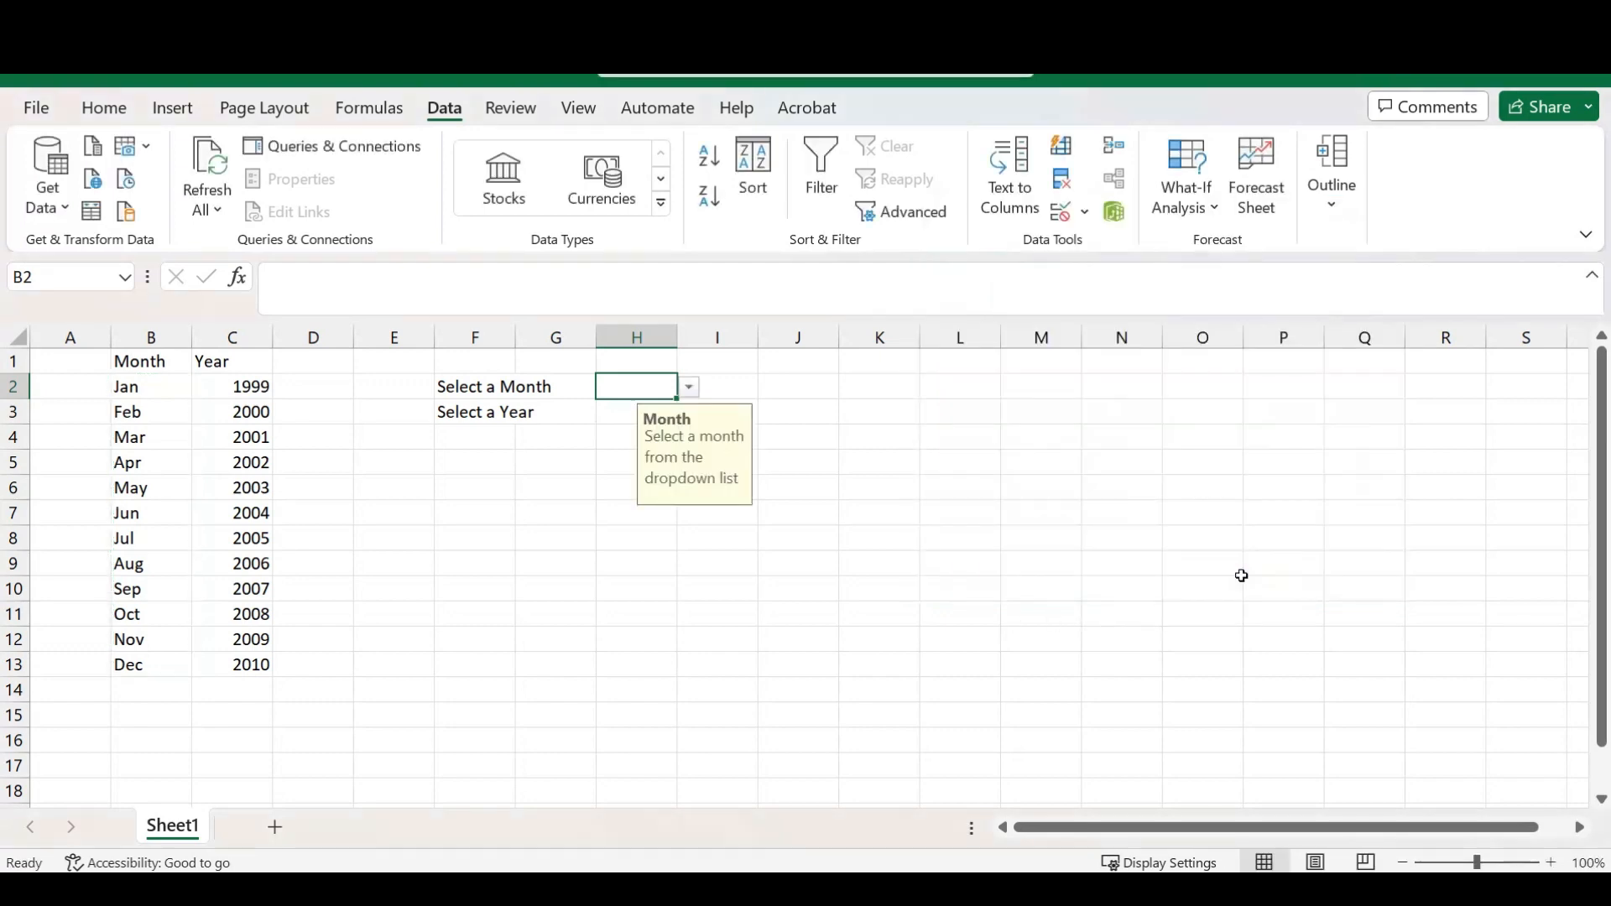
Step: Apply All Borders to cell H2
left_click(923, 518)
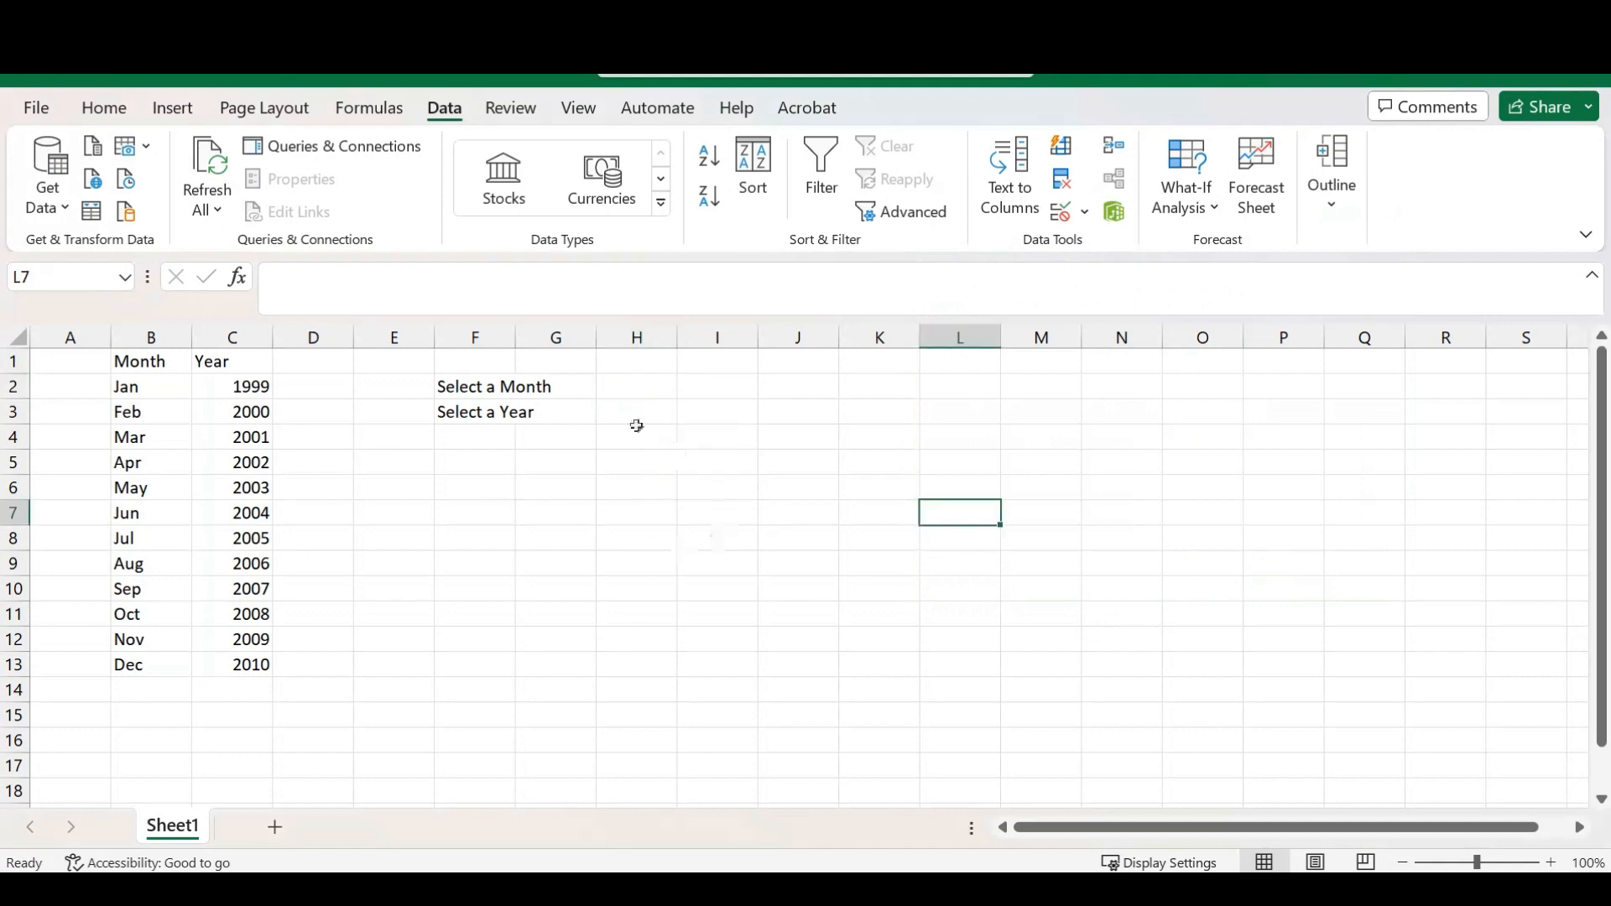
left_click(639, 393)
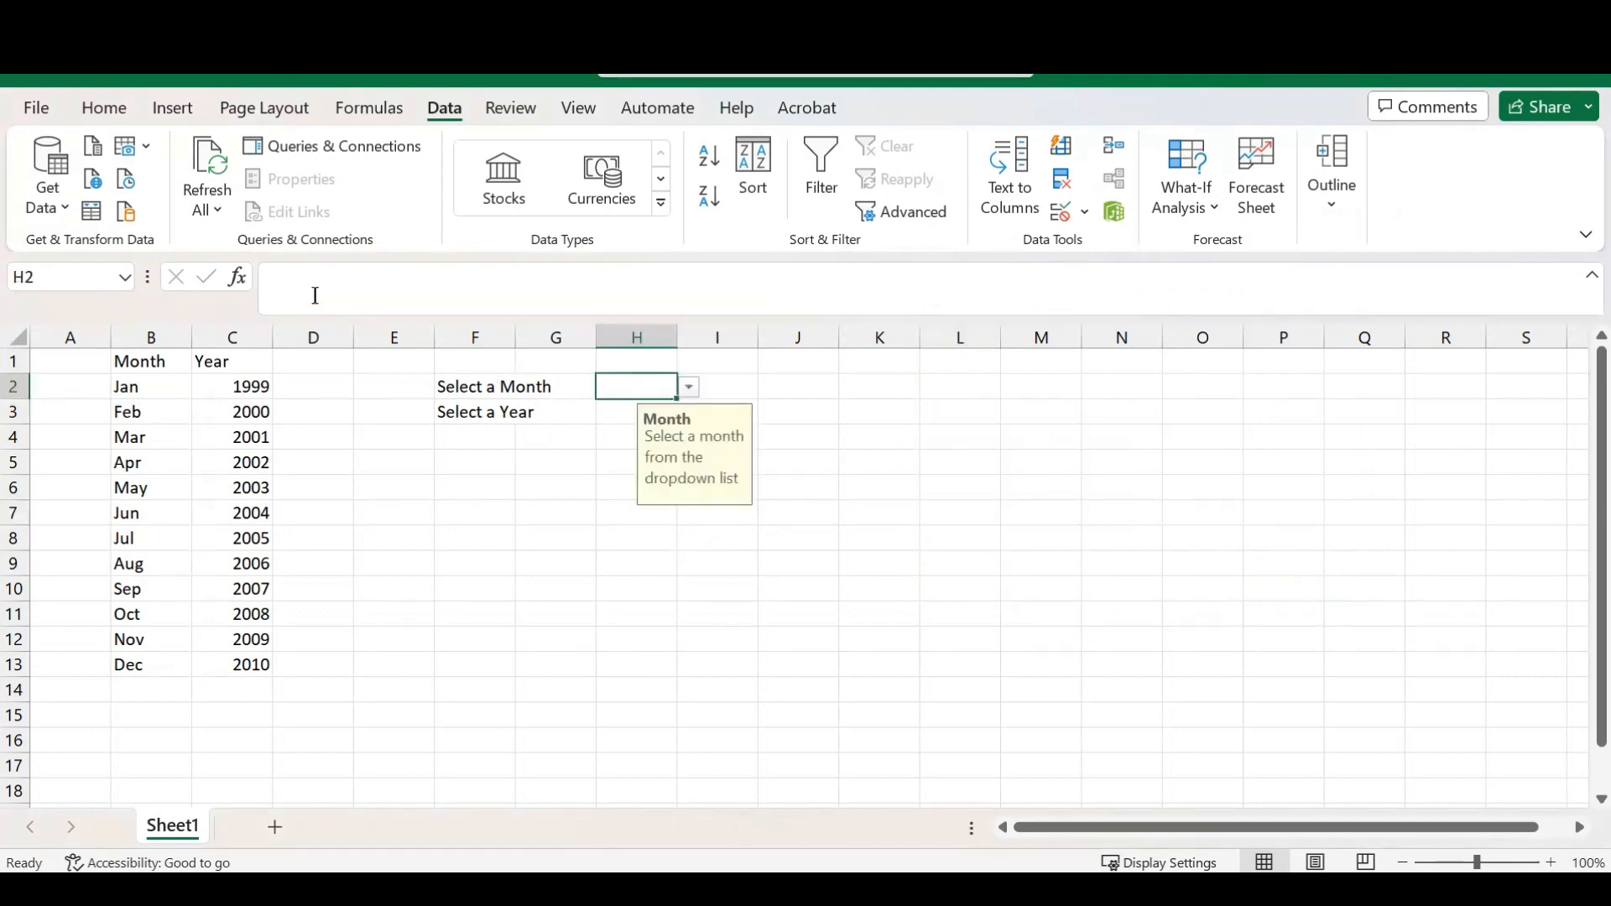
left_click(106, 109)
left_click(186, 211)
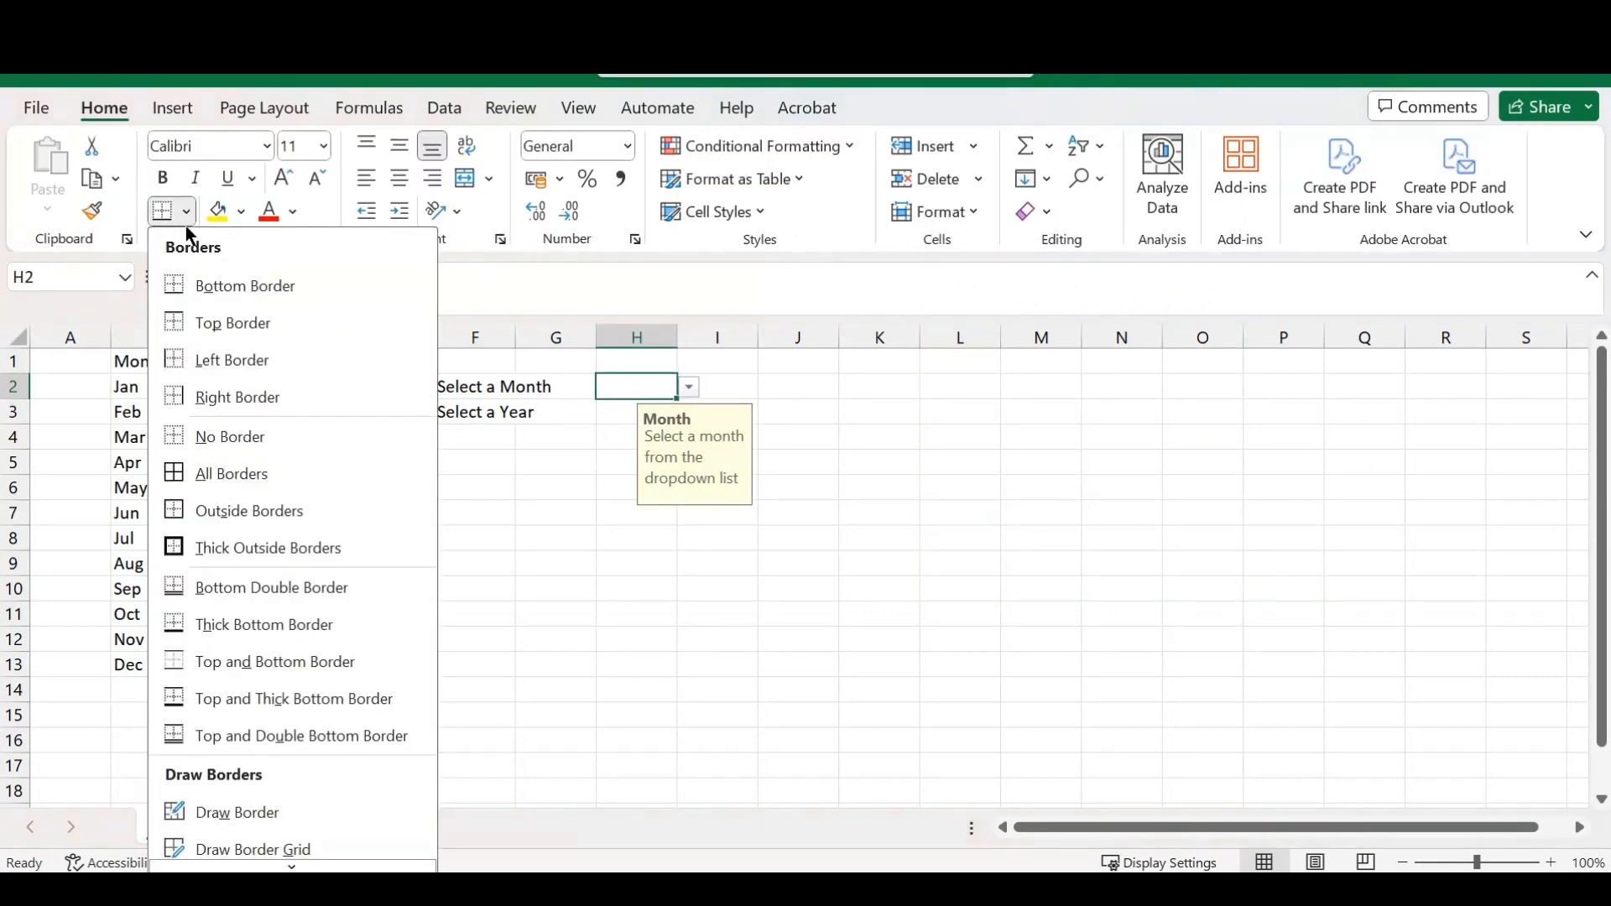
left_click(216, 473)
left_click(856, 445)
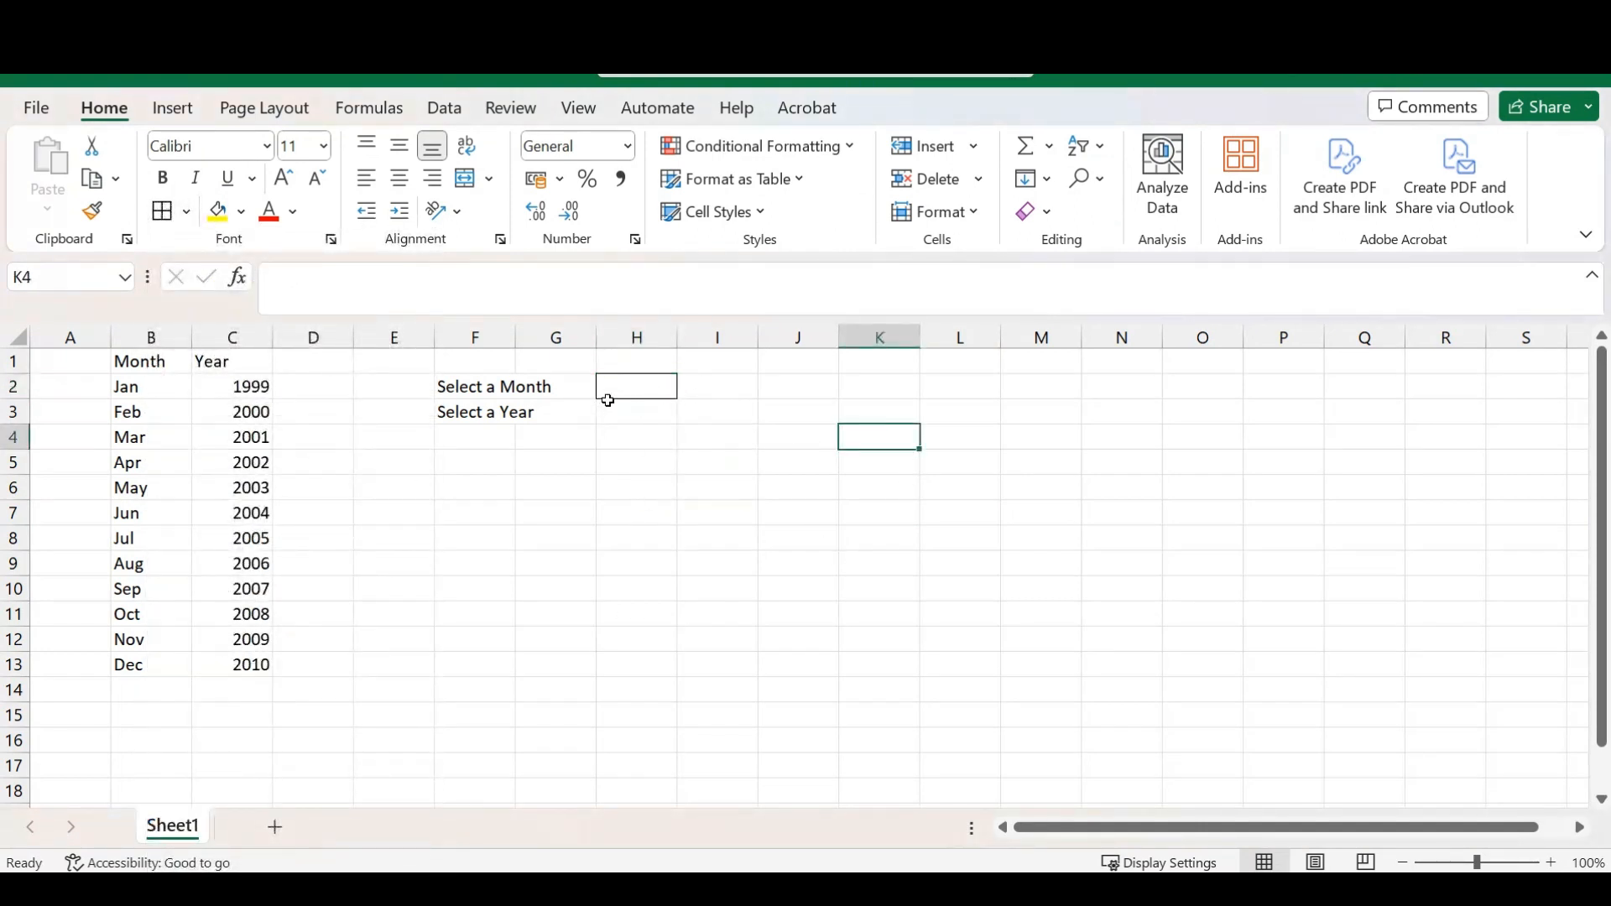
Step: Choose Jul from the month drop-down list in H2
left_click(647, 389)
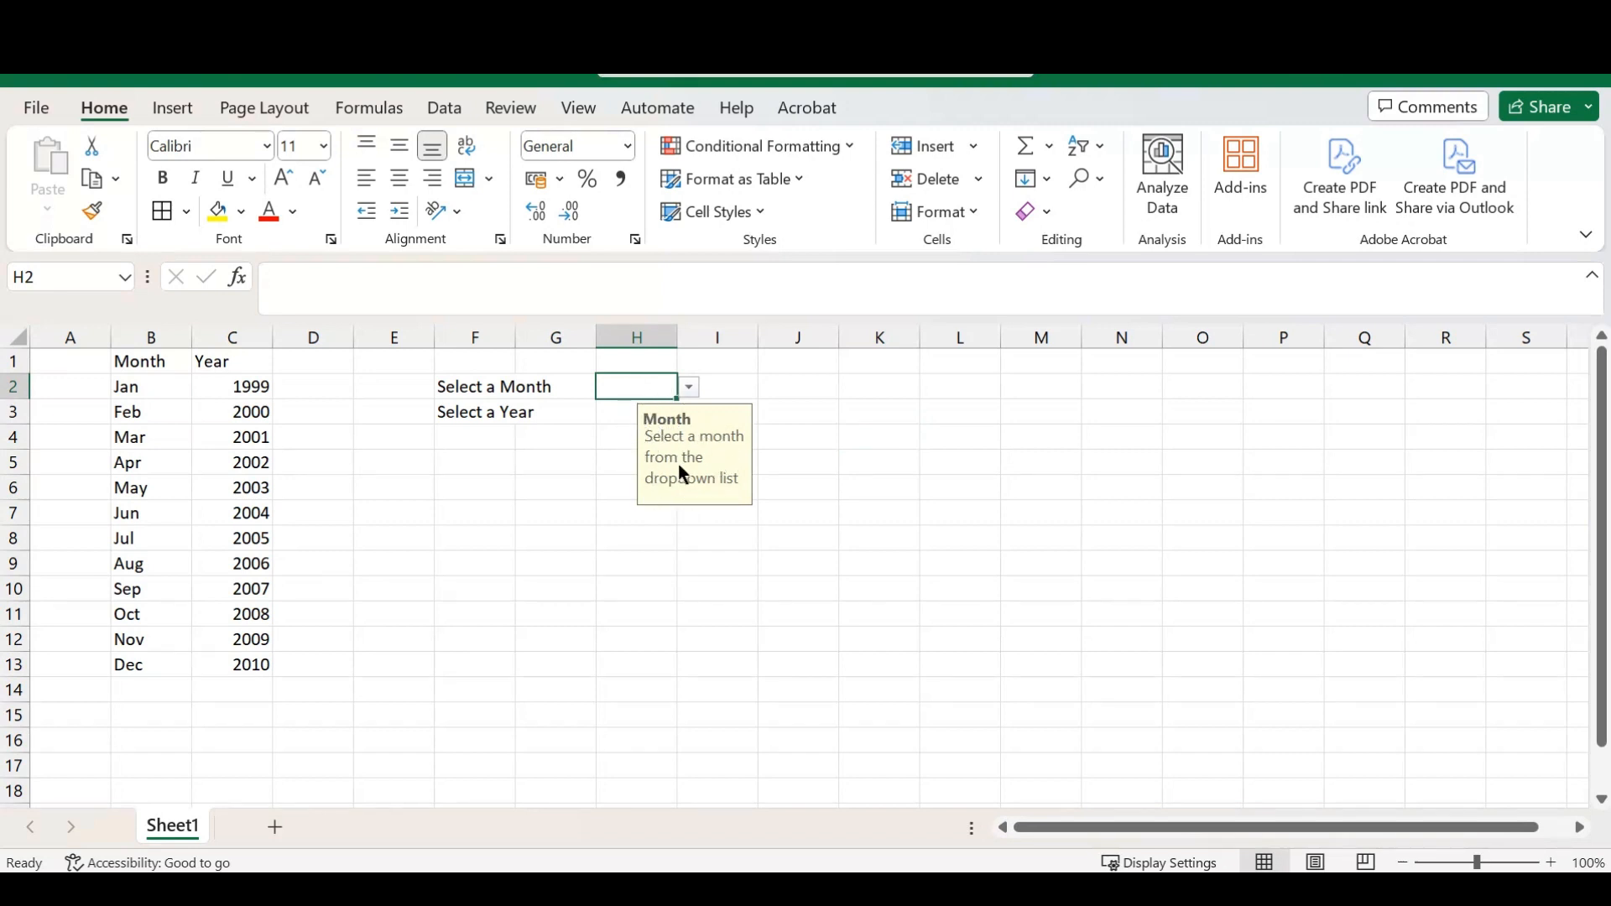
left_click(690, 388)
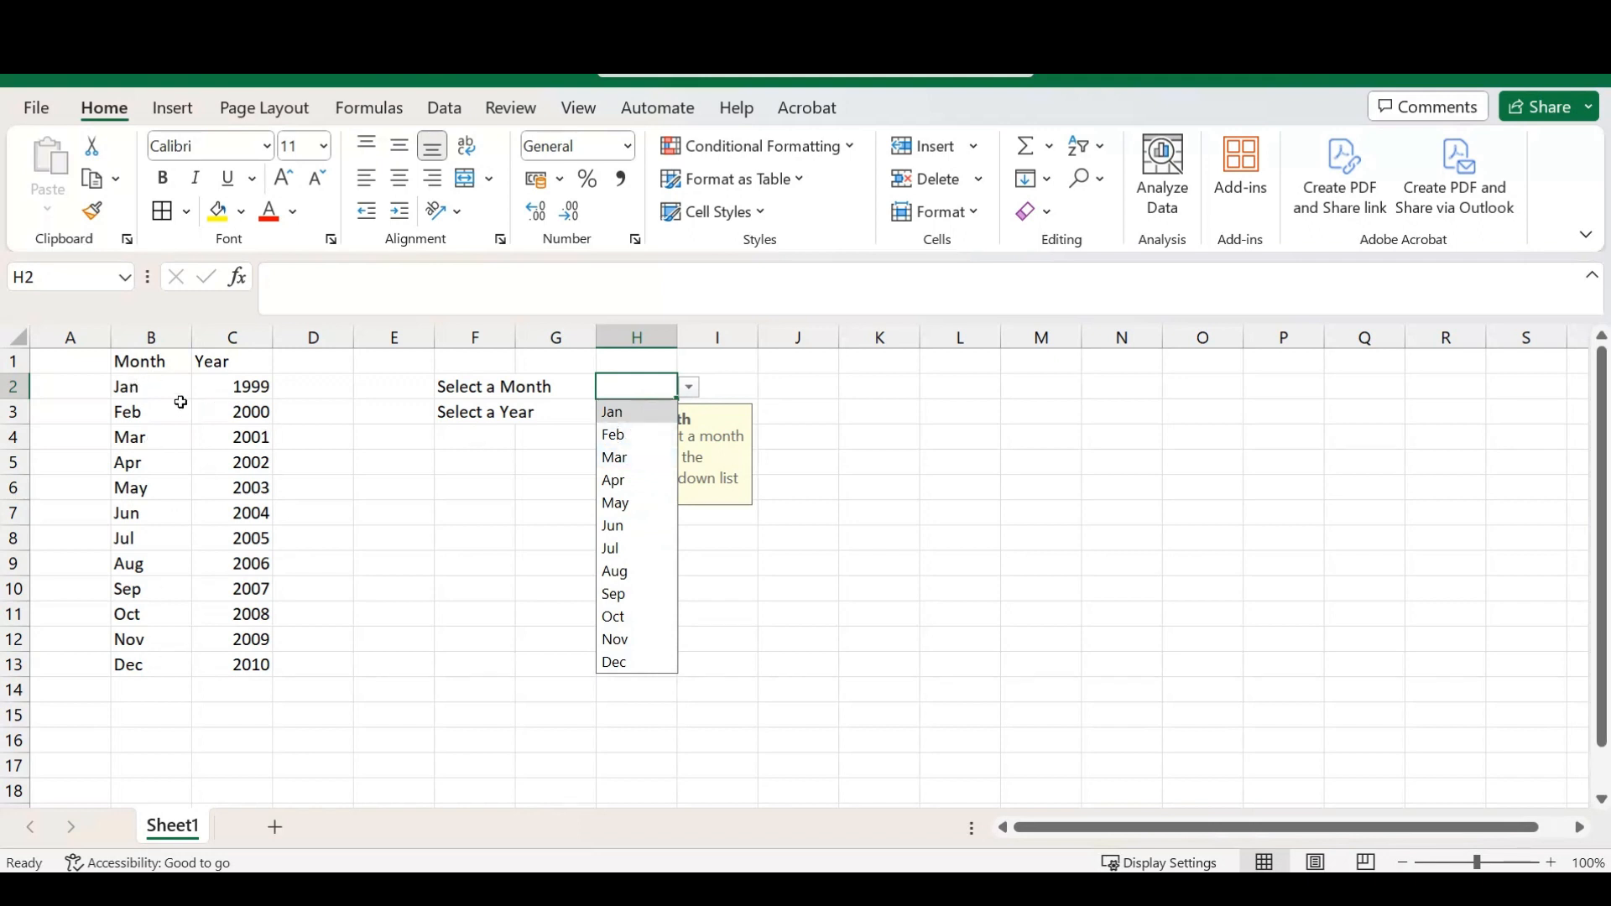
left_click(616, 549)
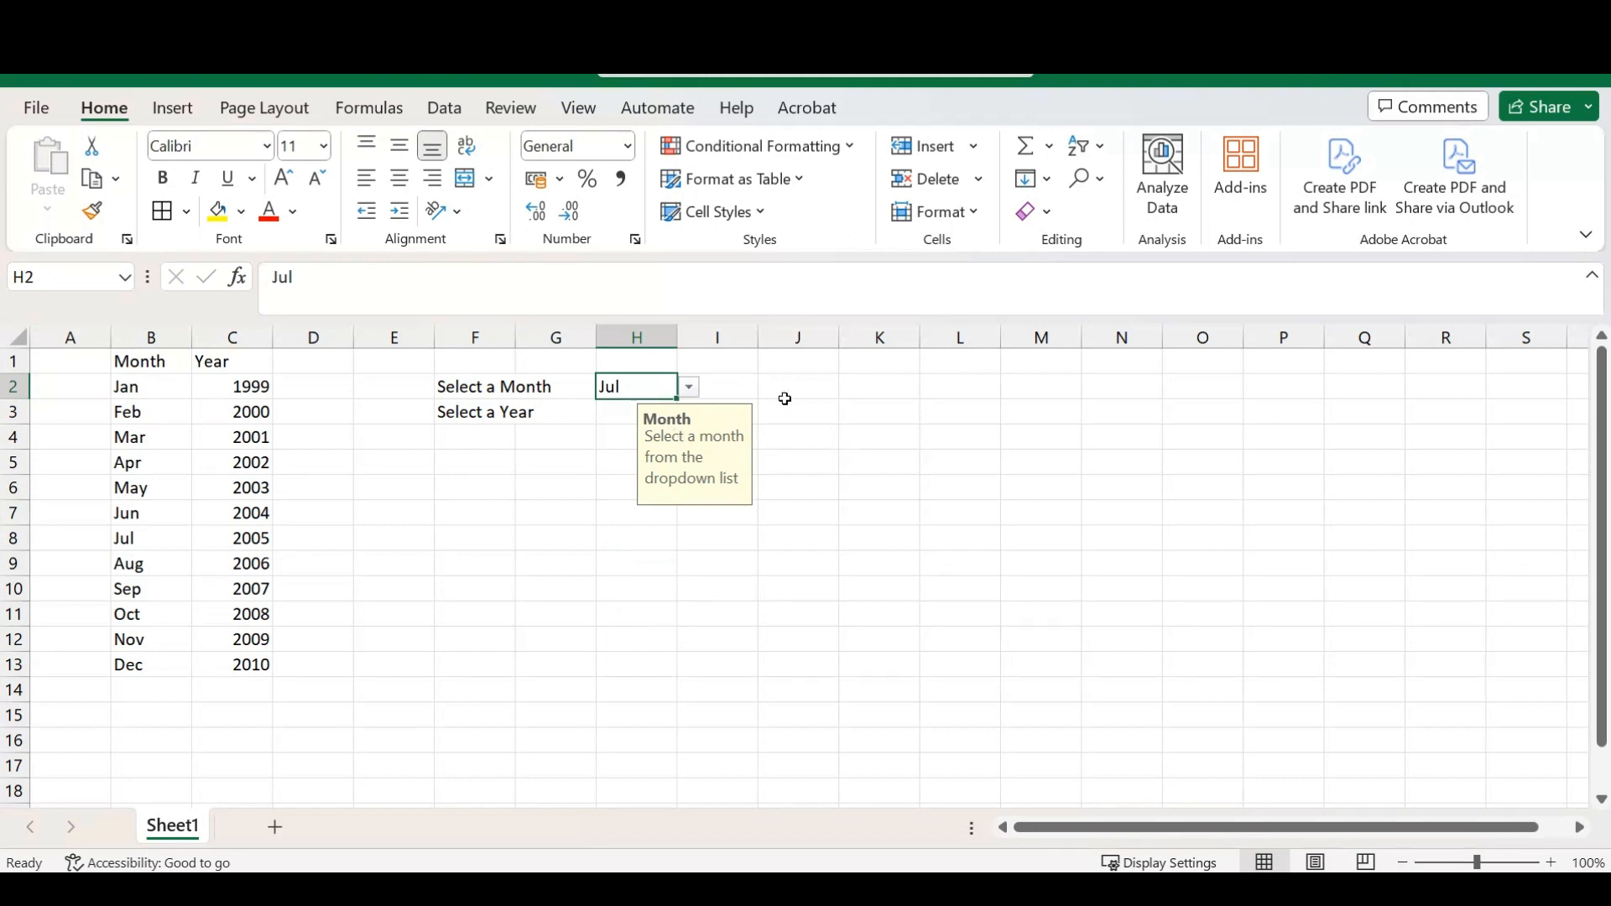
Step: Try to enter "Today" in H2 to test the error alert, and cancel the entry
type("Today")
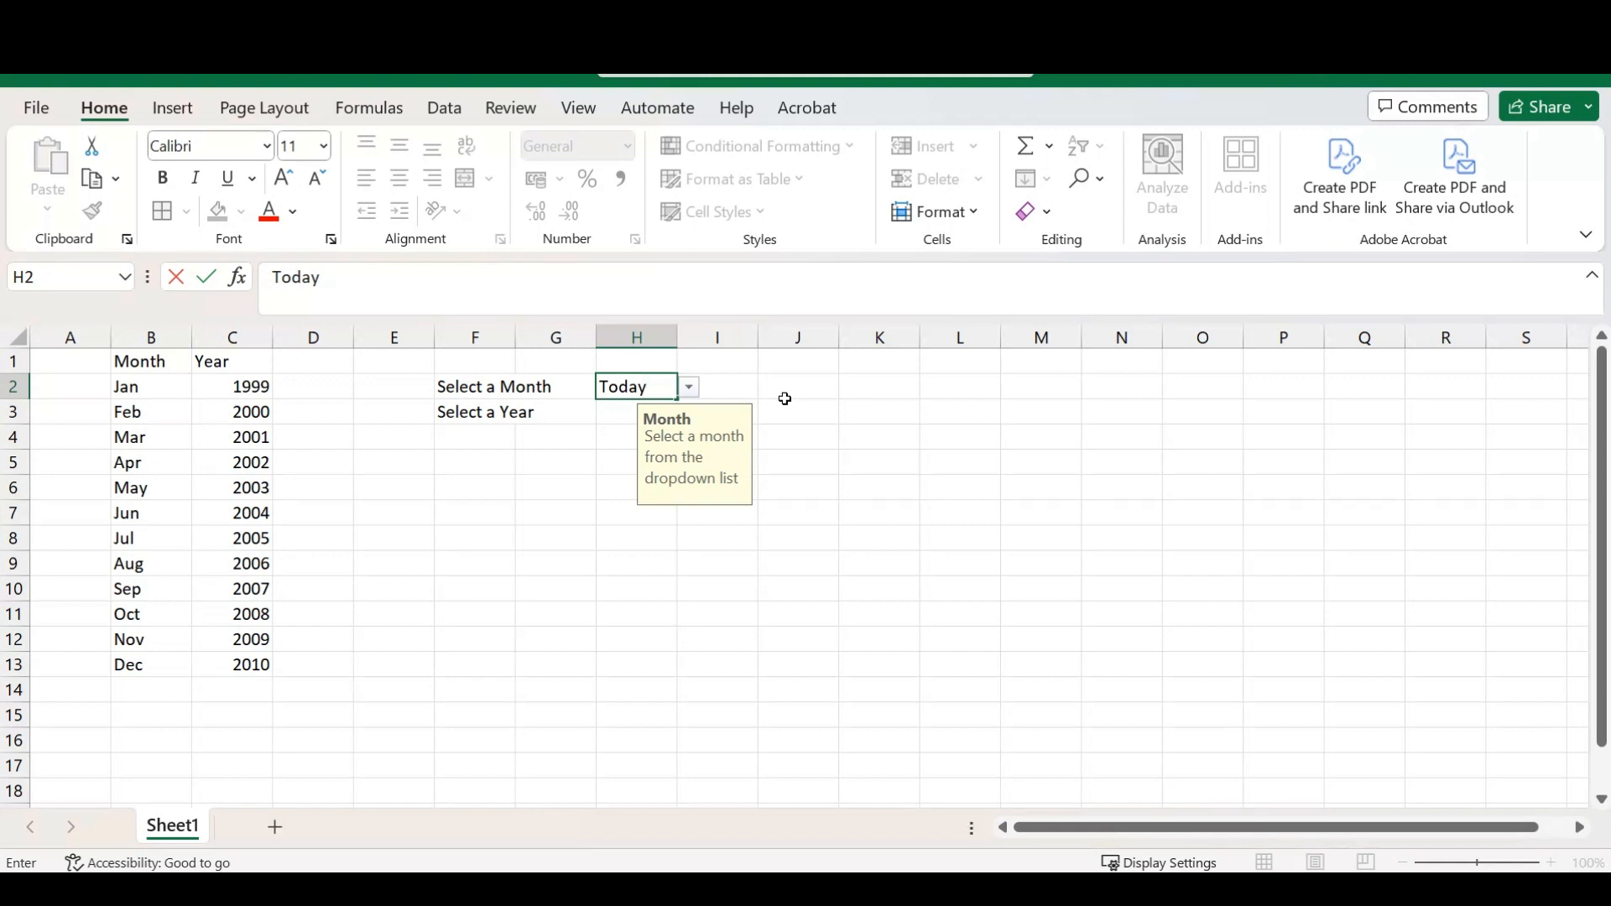
key("Return")
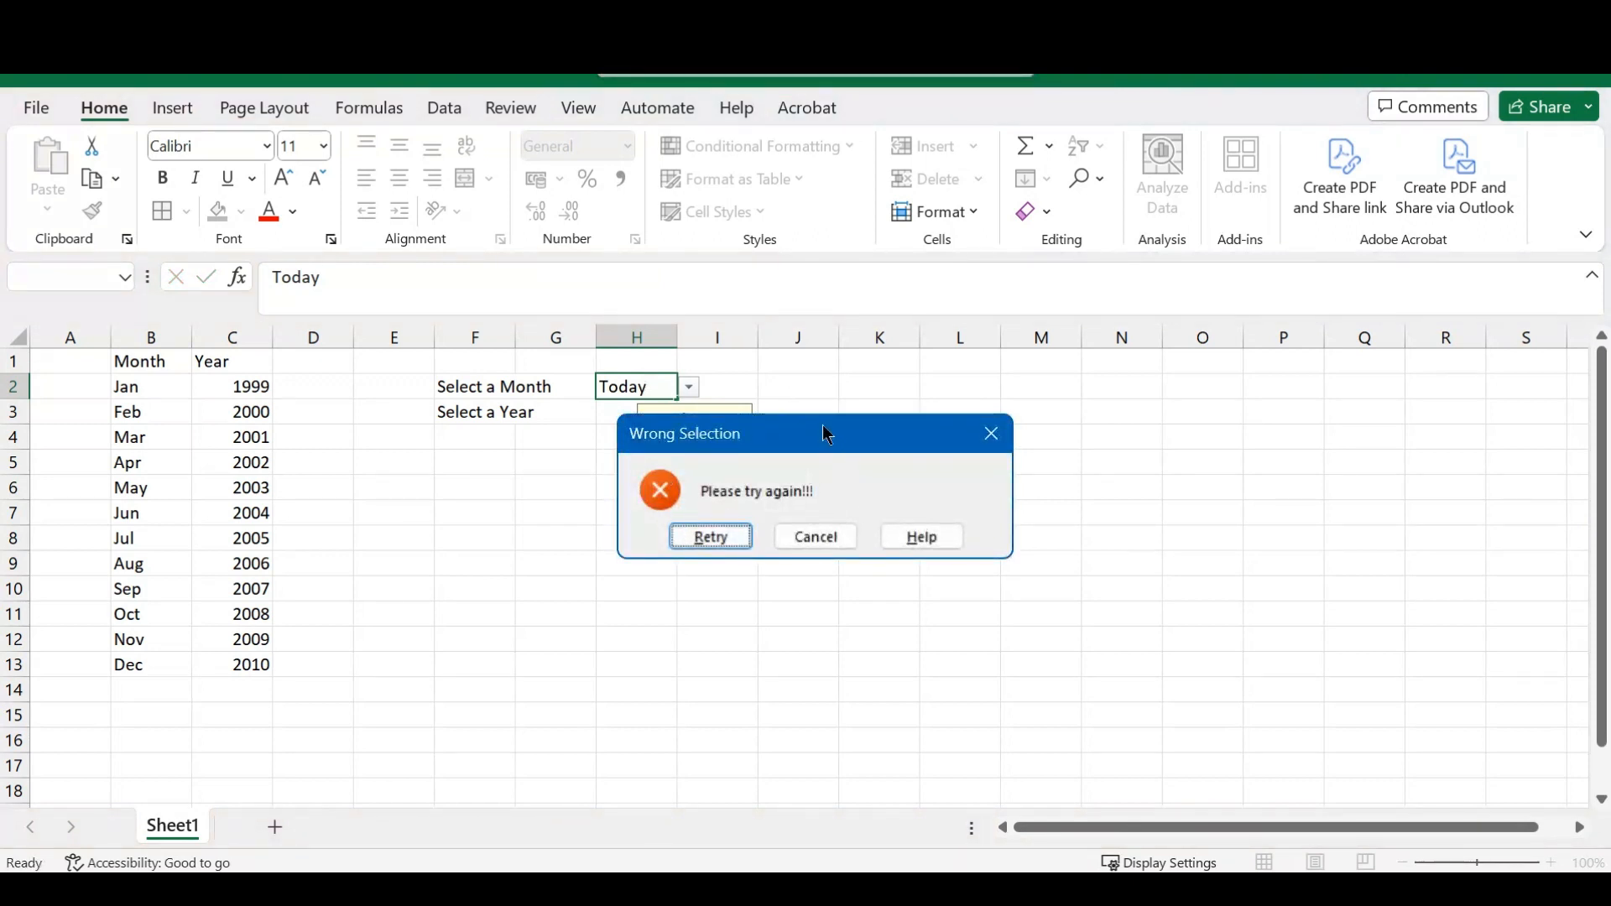
left_click_drag(827, 434, 907, 336)
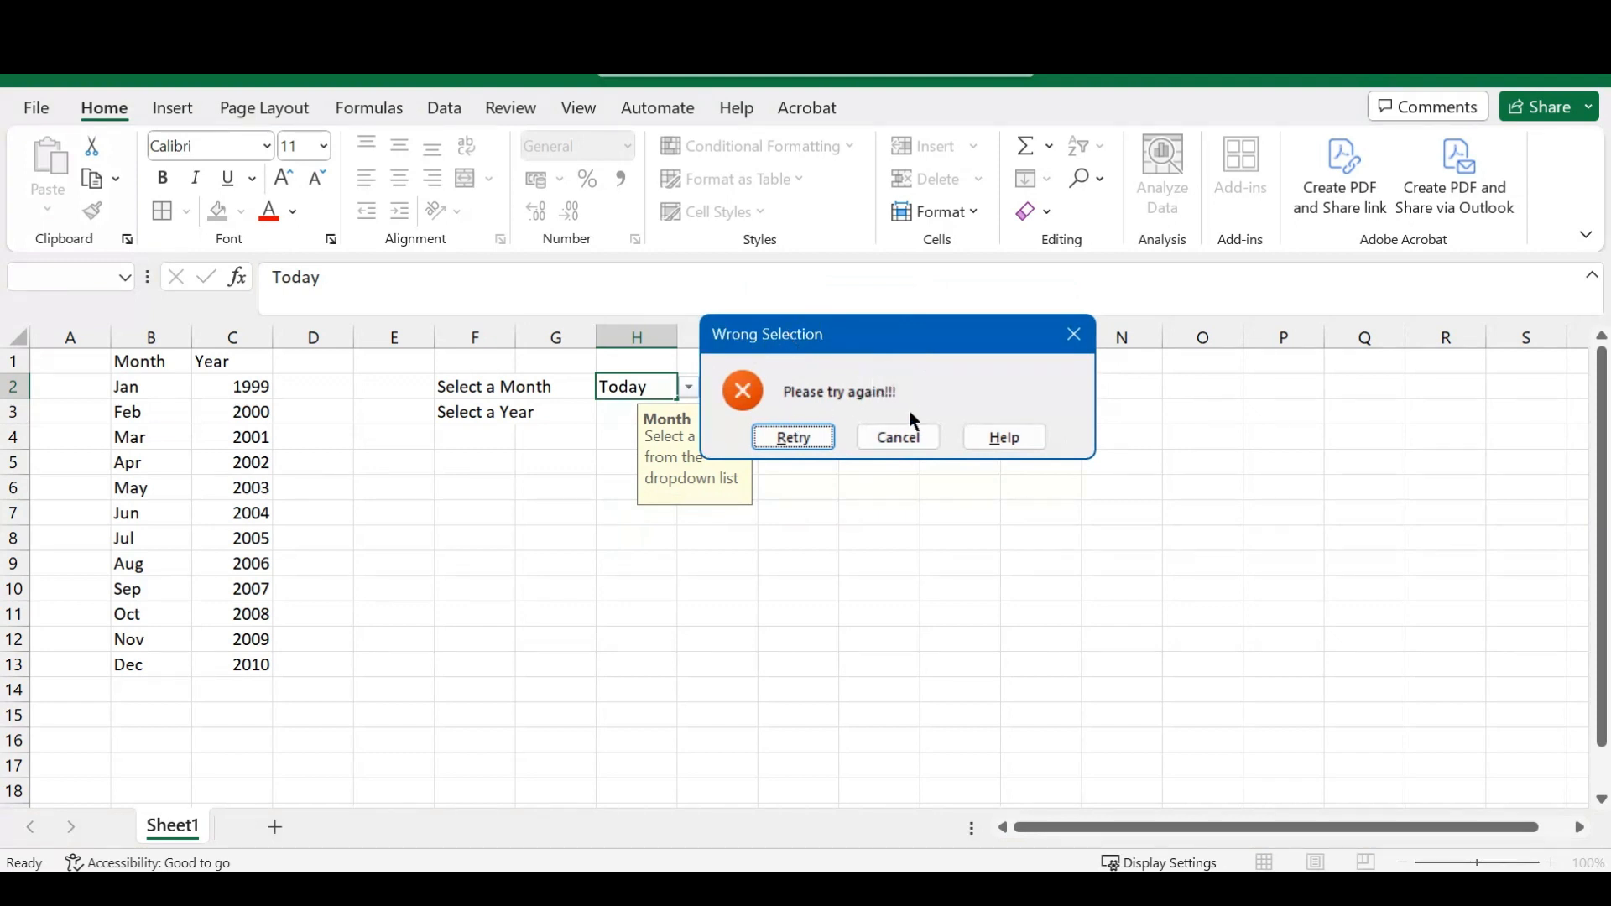
left_click(899, 438)
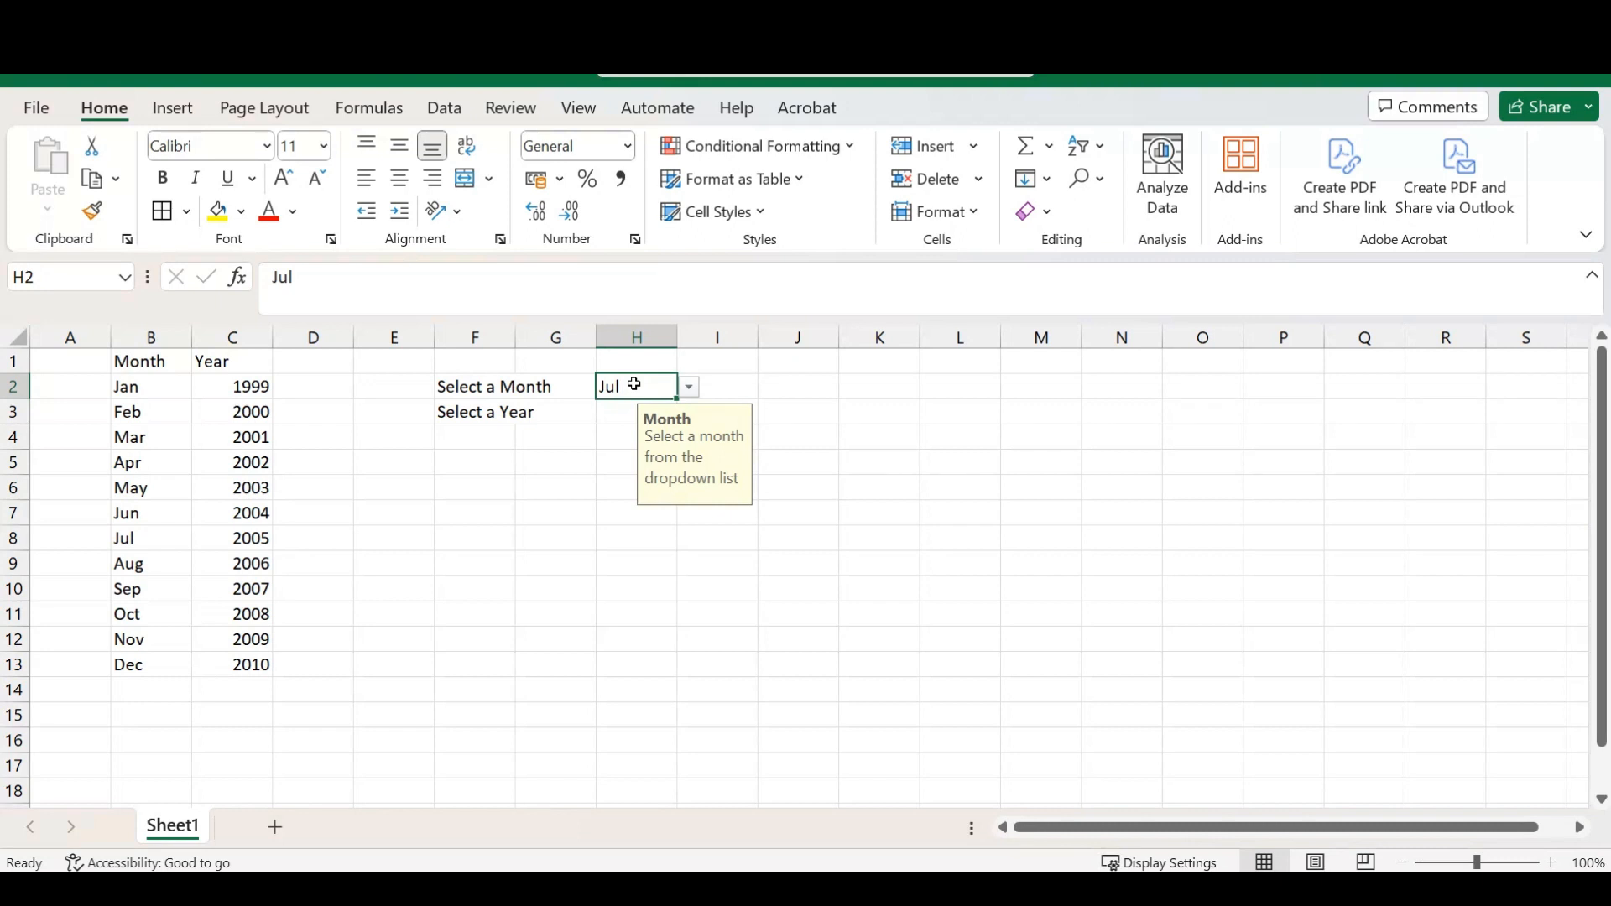
Step: Set up data validation for cell H3 that allows a List with the years in =$C$2:$C$13 as its source
left_click(608, 413)
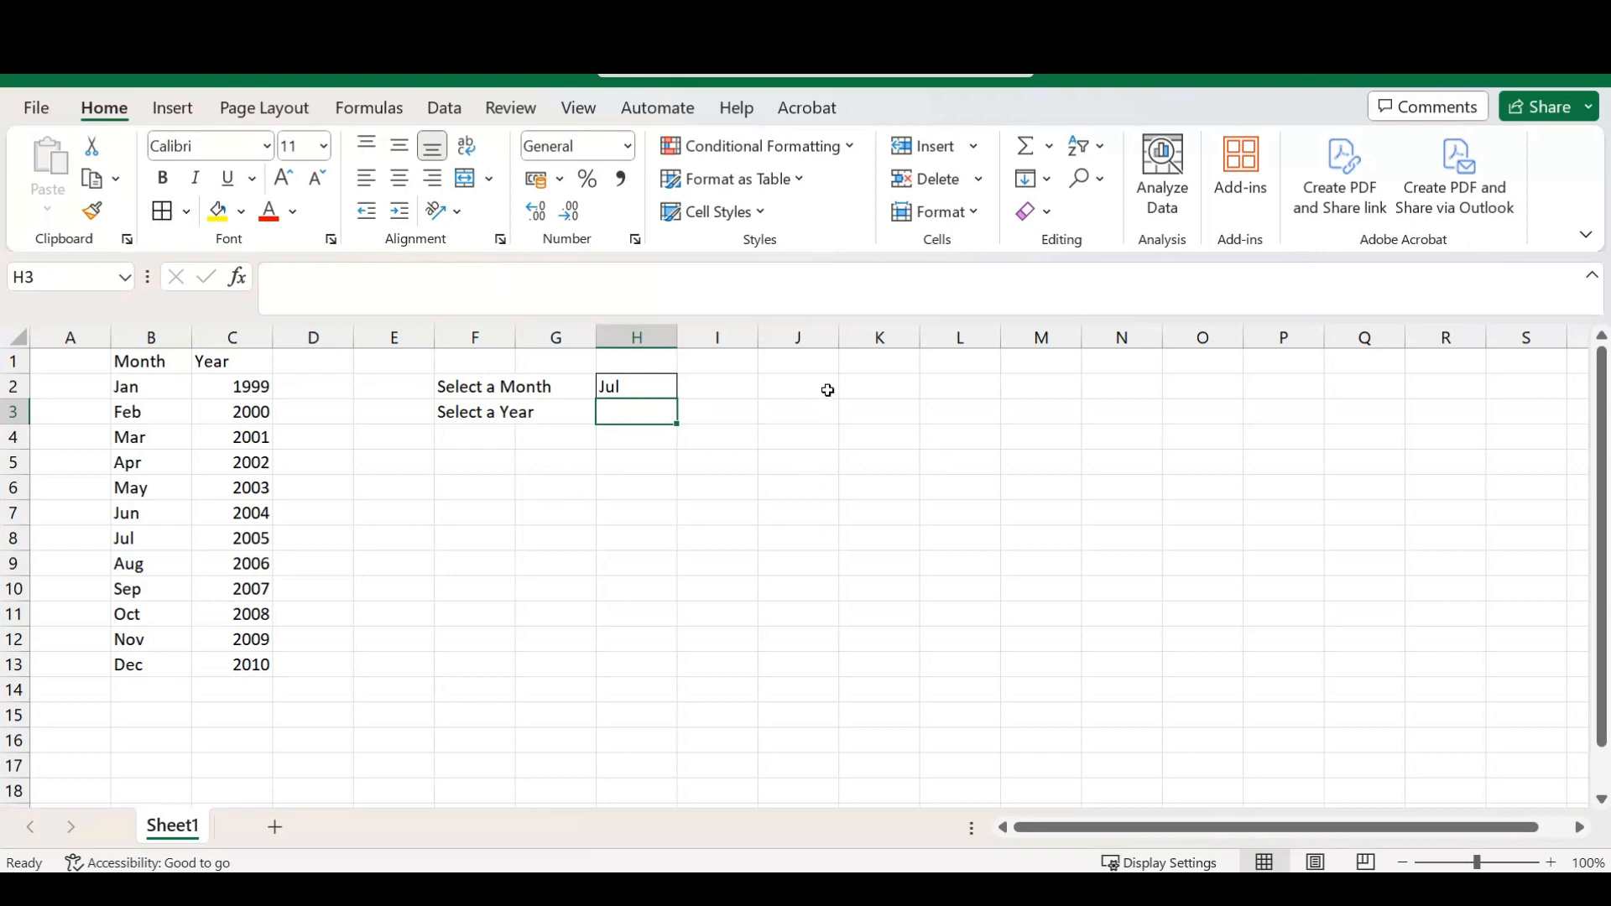
left_click(447, 105)
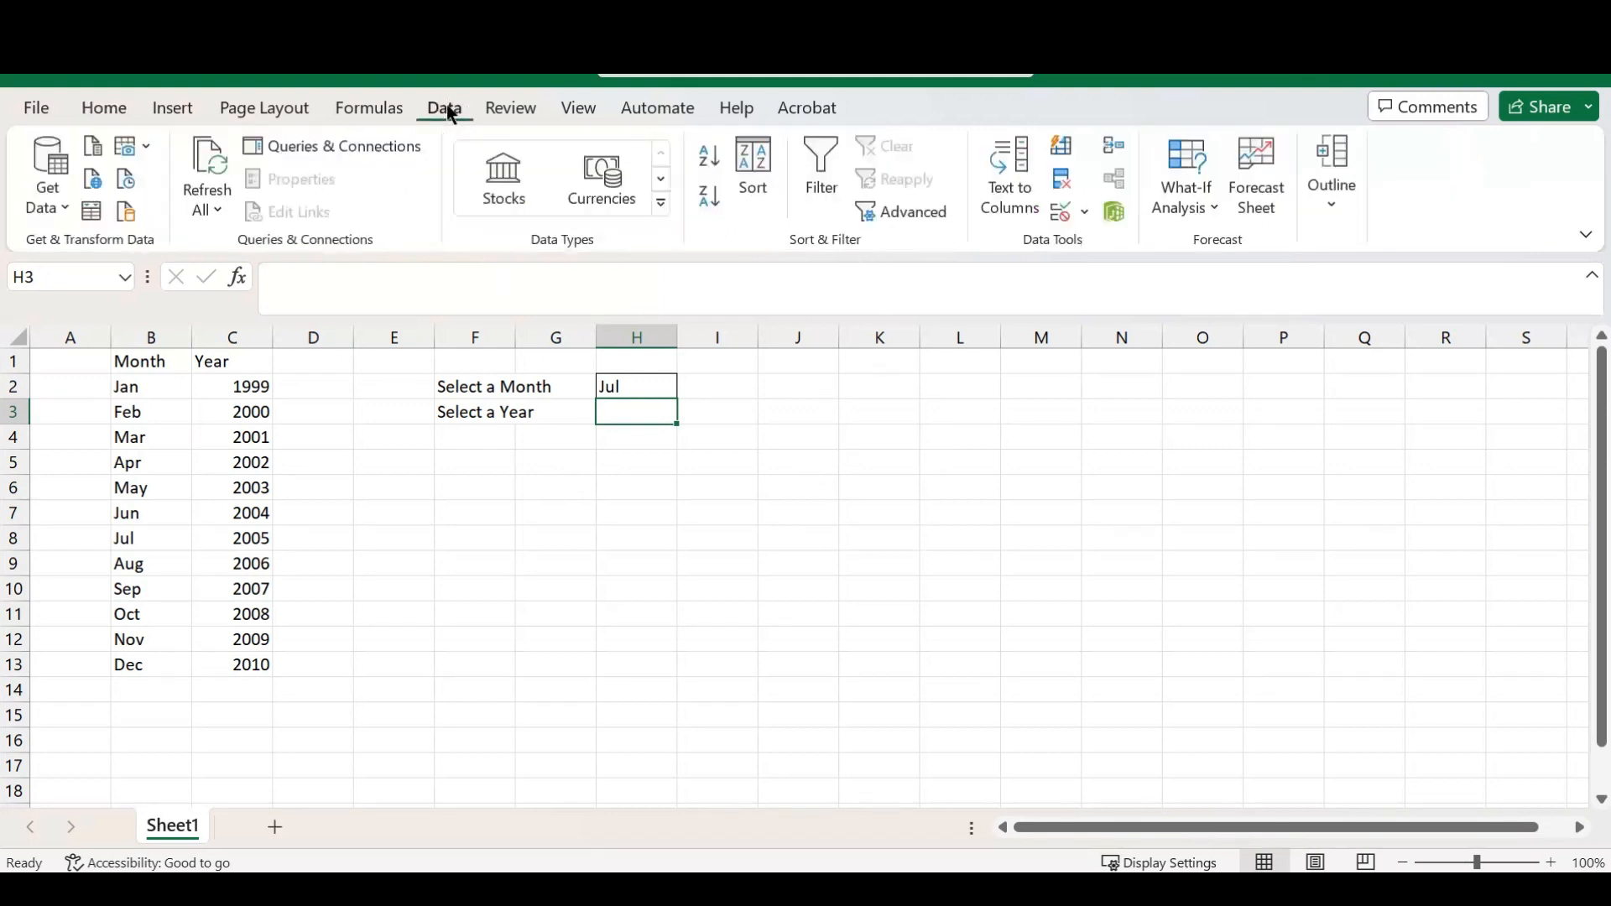
left_click(1064, 212)
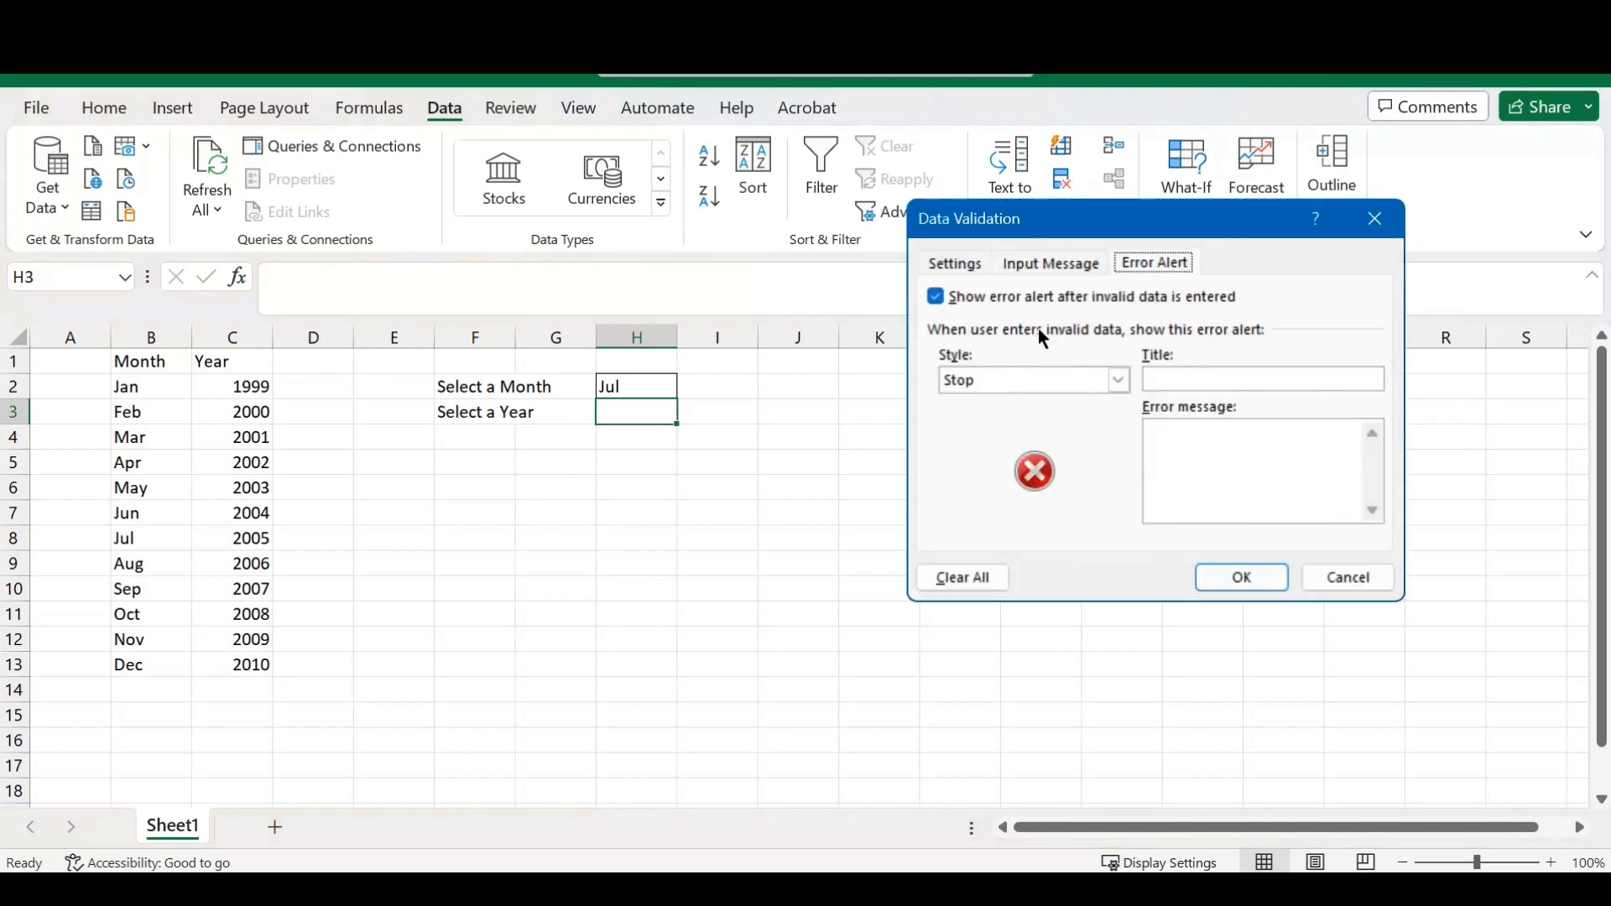
left_click(957, 266)
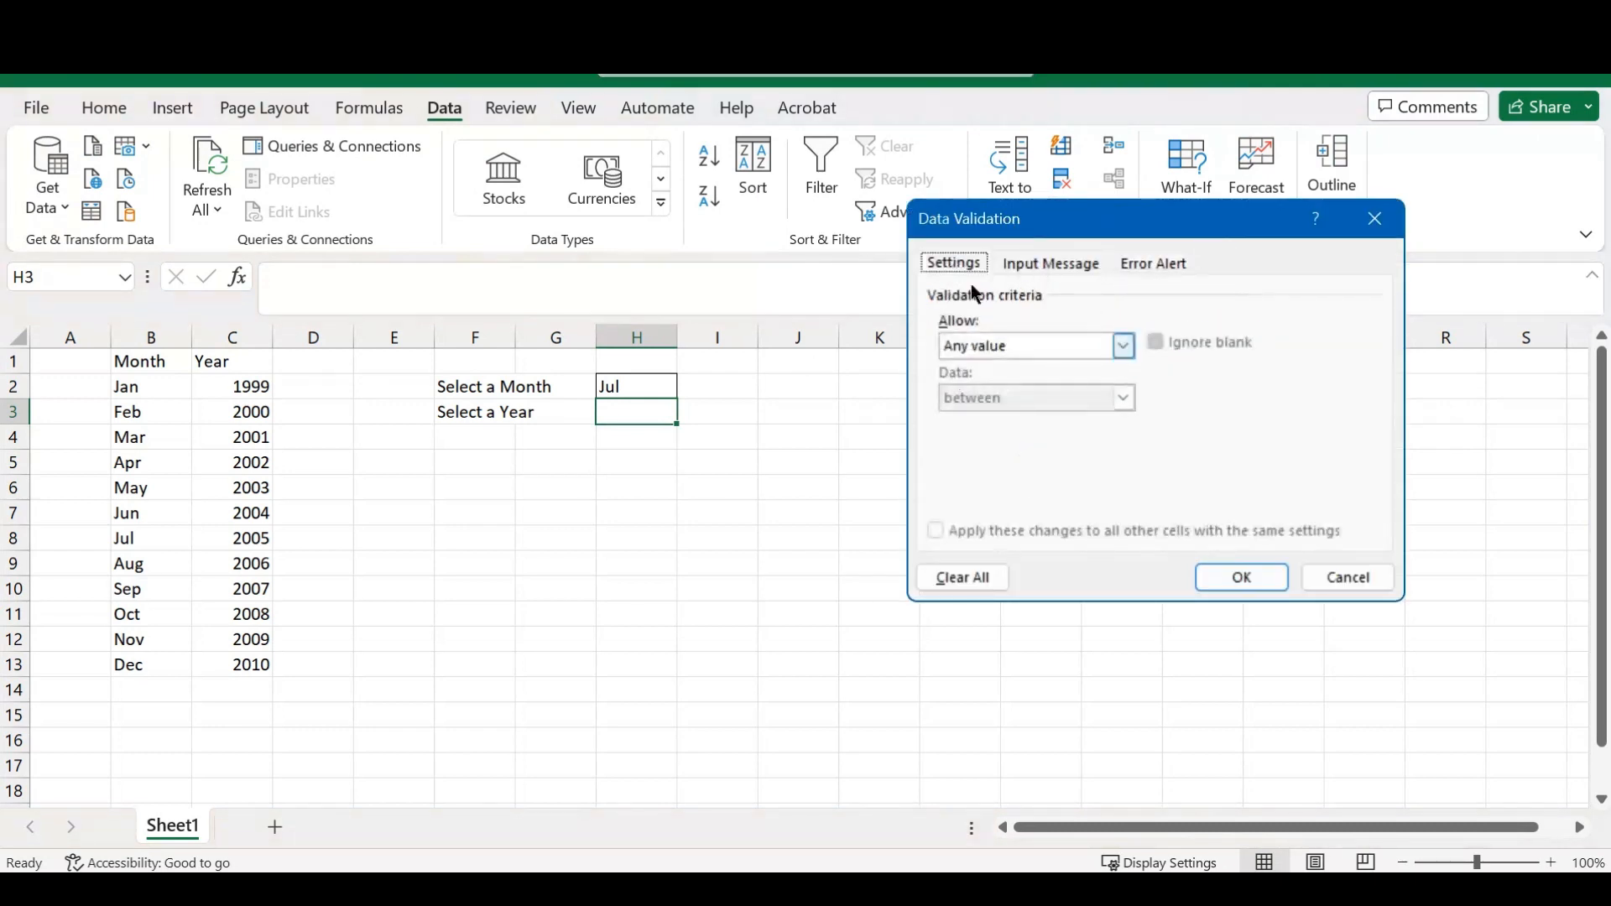
left_click(1122, 345)
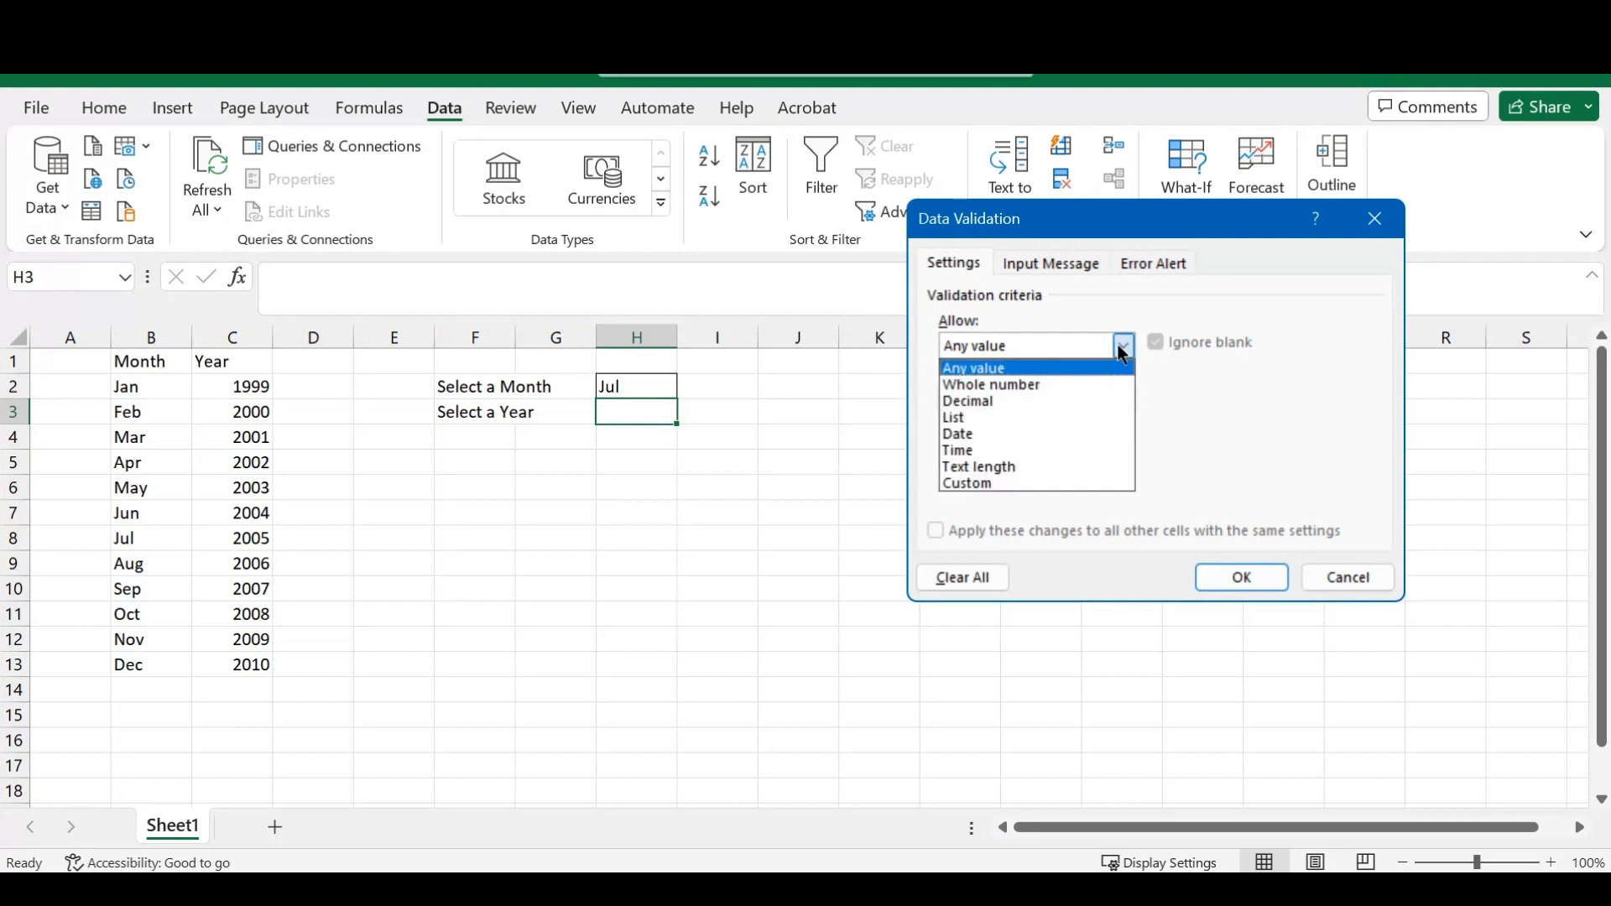
left_click(986, 419)
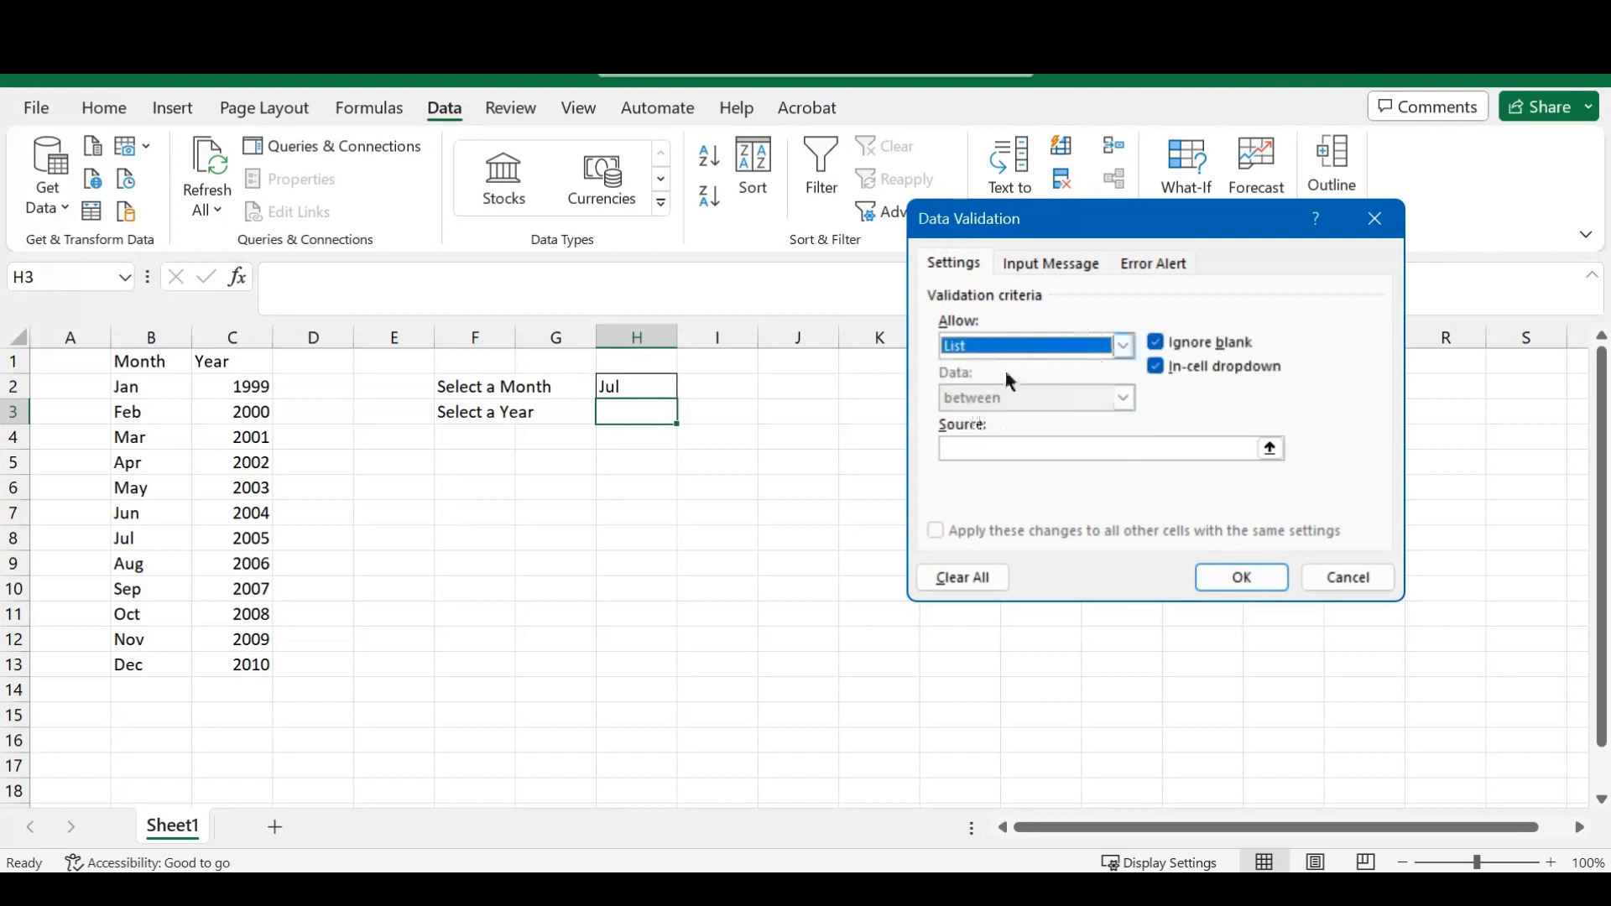
left_click(995, 447)
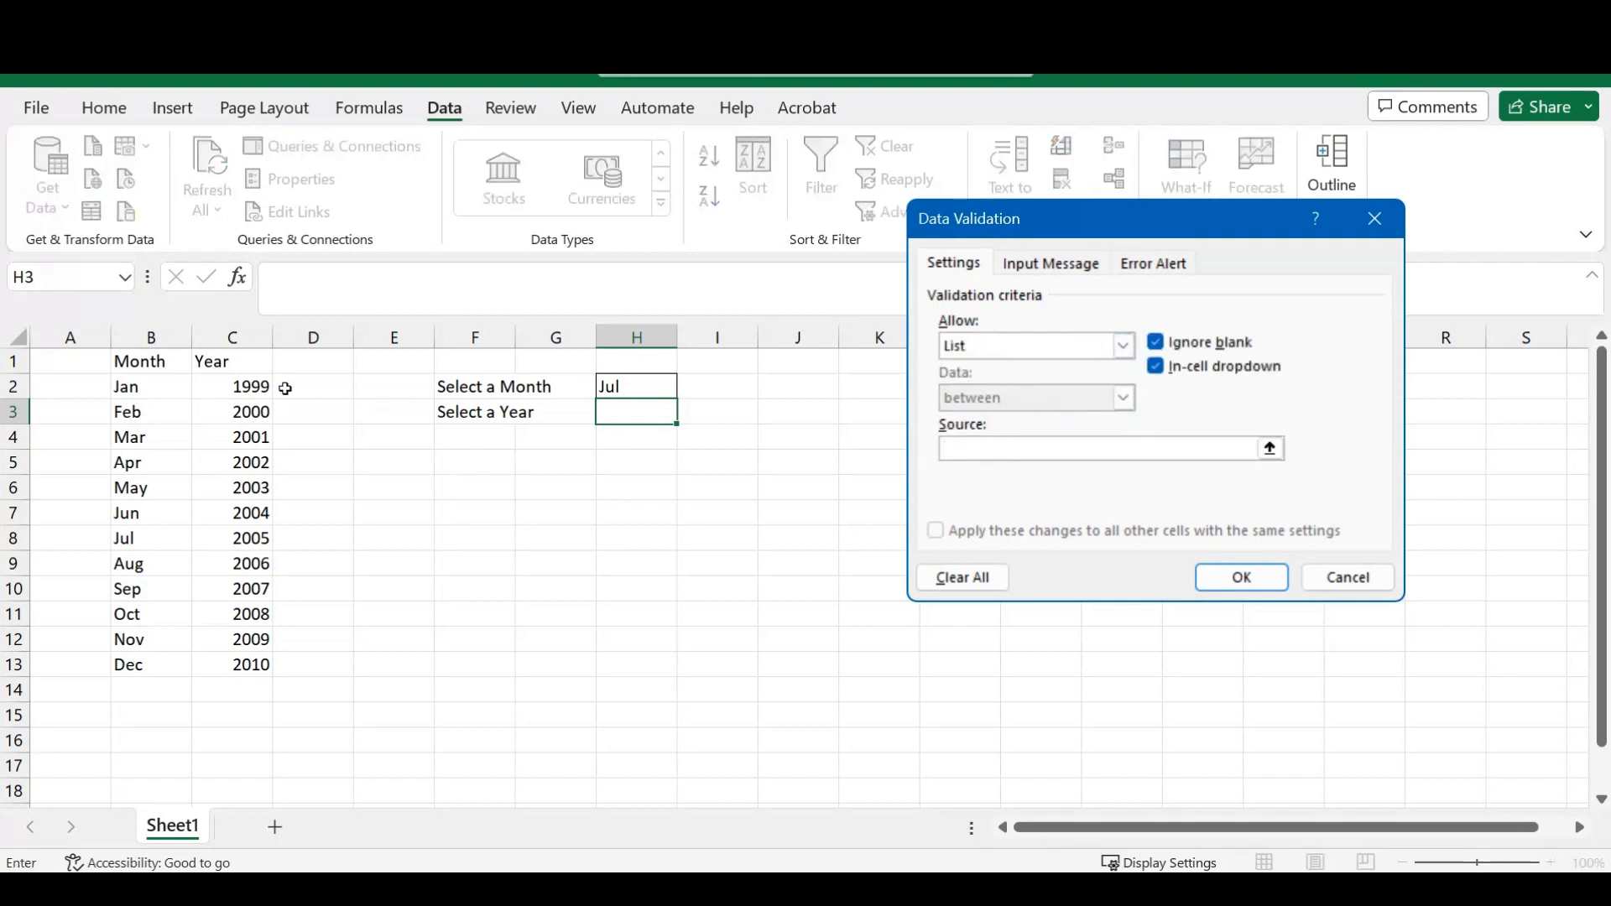
left_click(242, 387)
left_click_drag(242, 387, 253, 663)
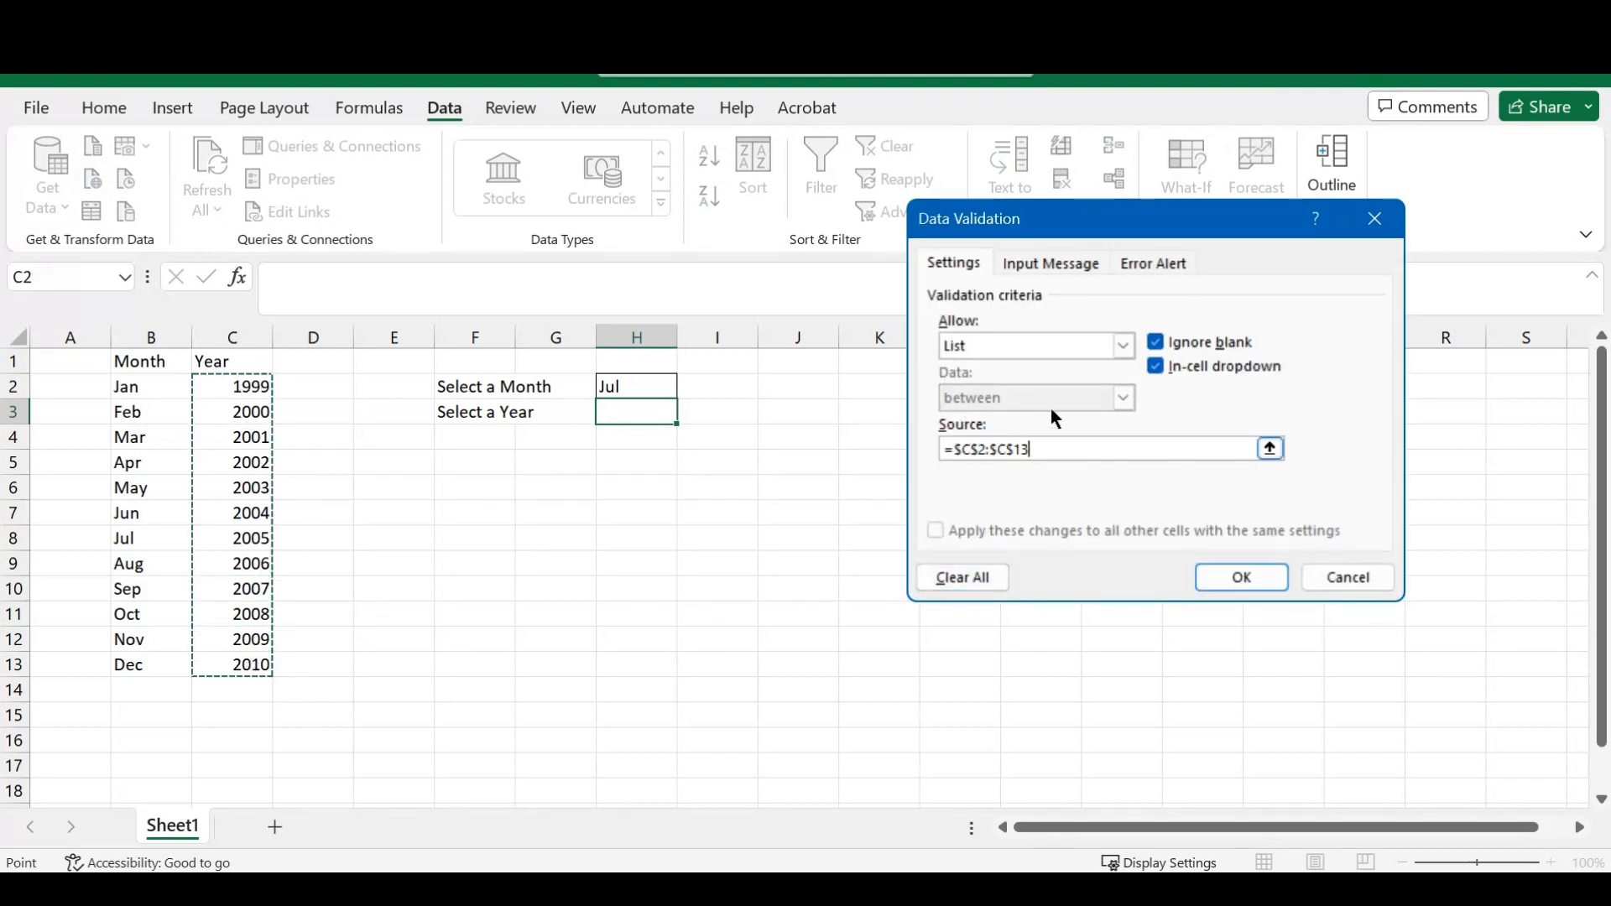
Step: Review the input message and error alert settings for H3, and apply the year list validation without custom messages
left_click(1042, 265)
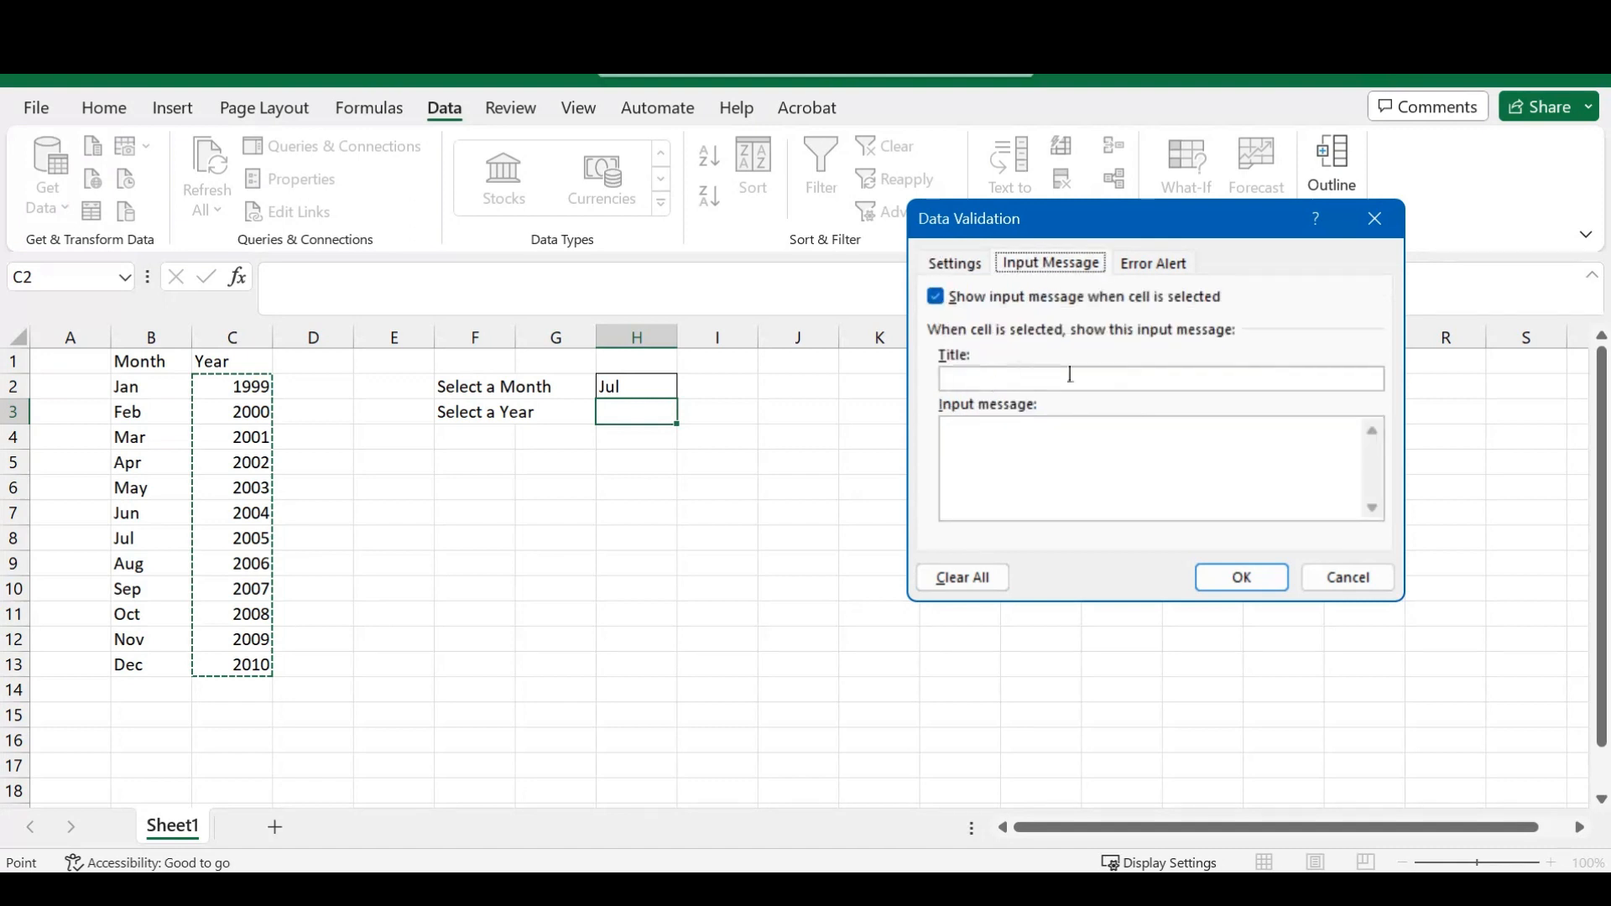
left_click(1156, 262)
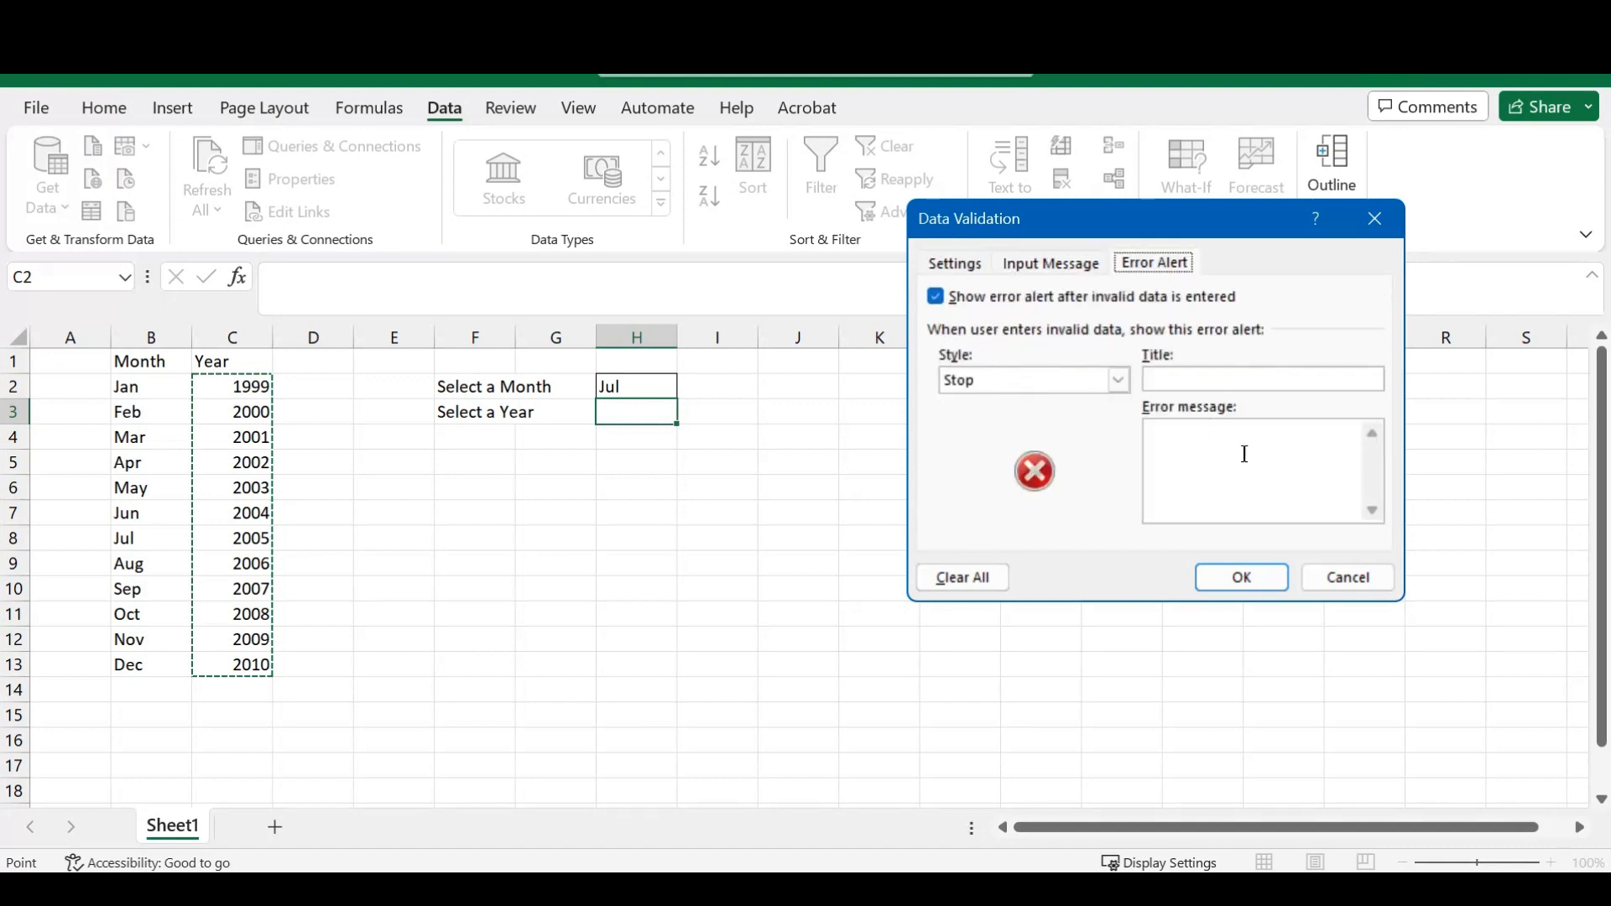
left_click(1059, 261)
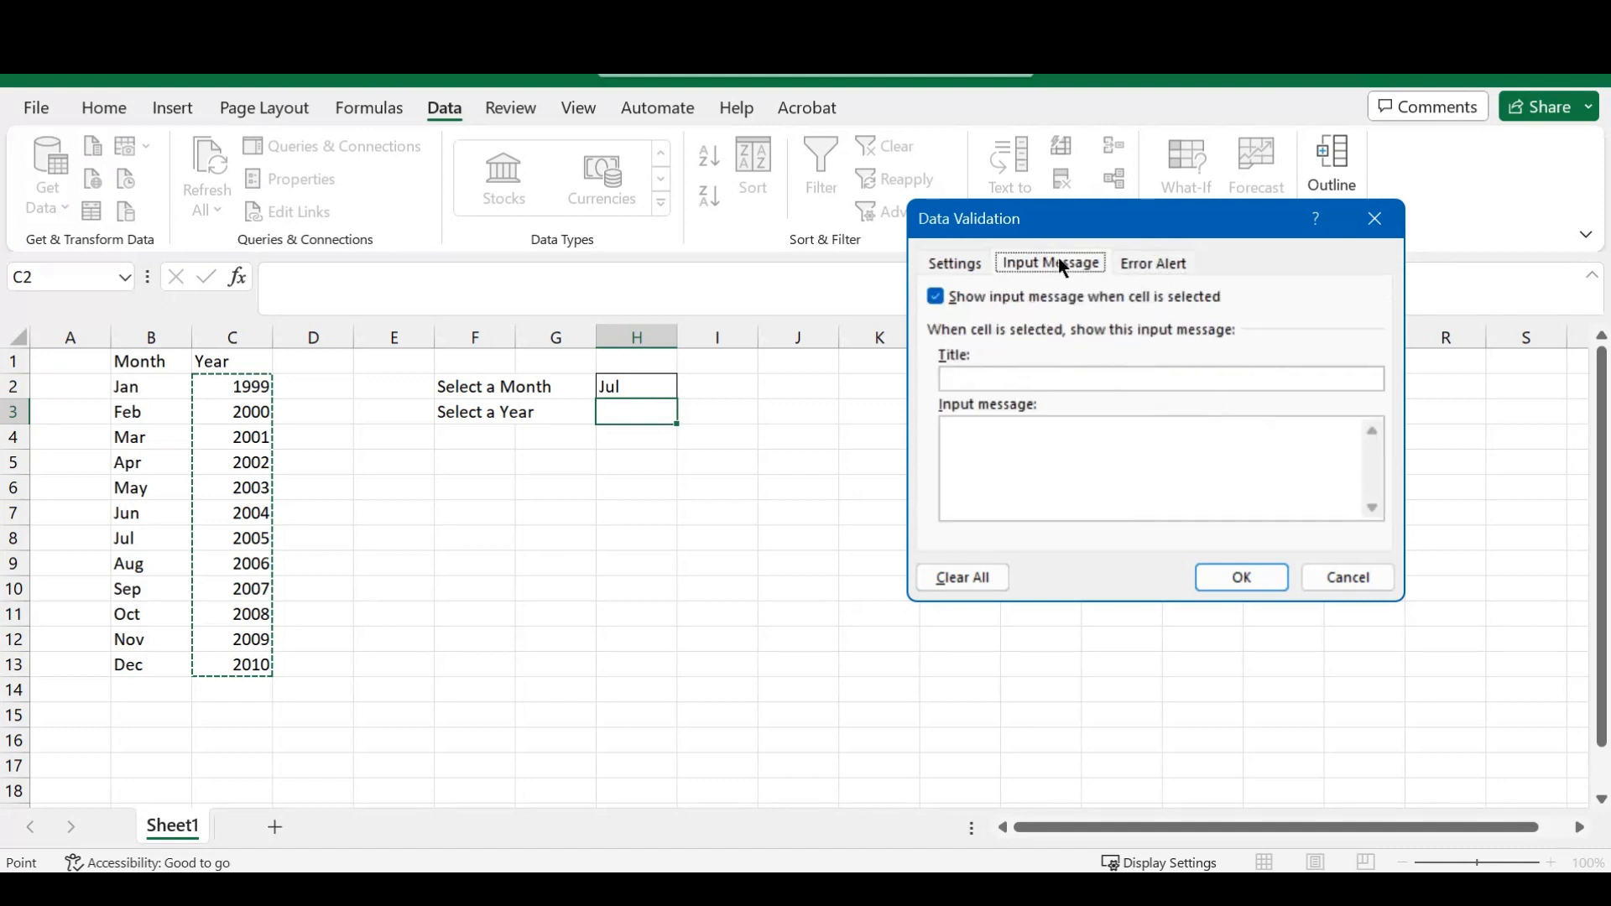
left_click(975, 261)
left_click(1152, 263)
left_click(950, 263)
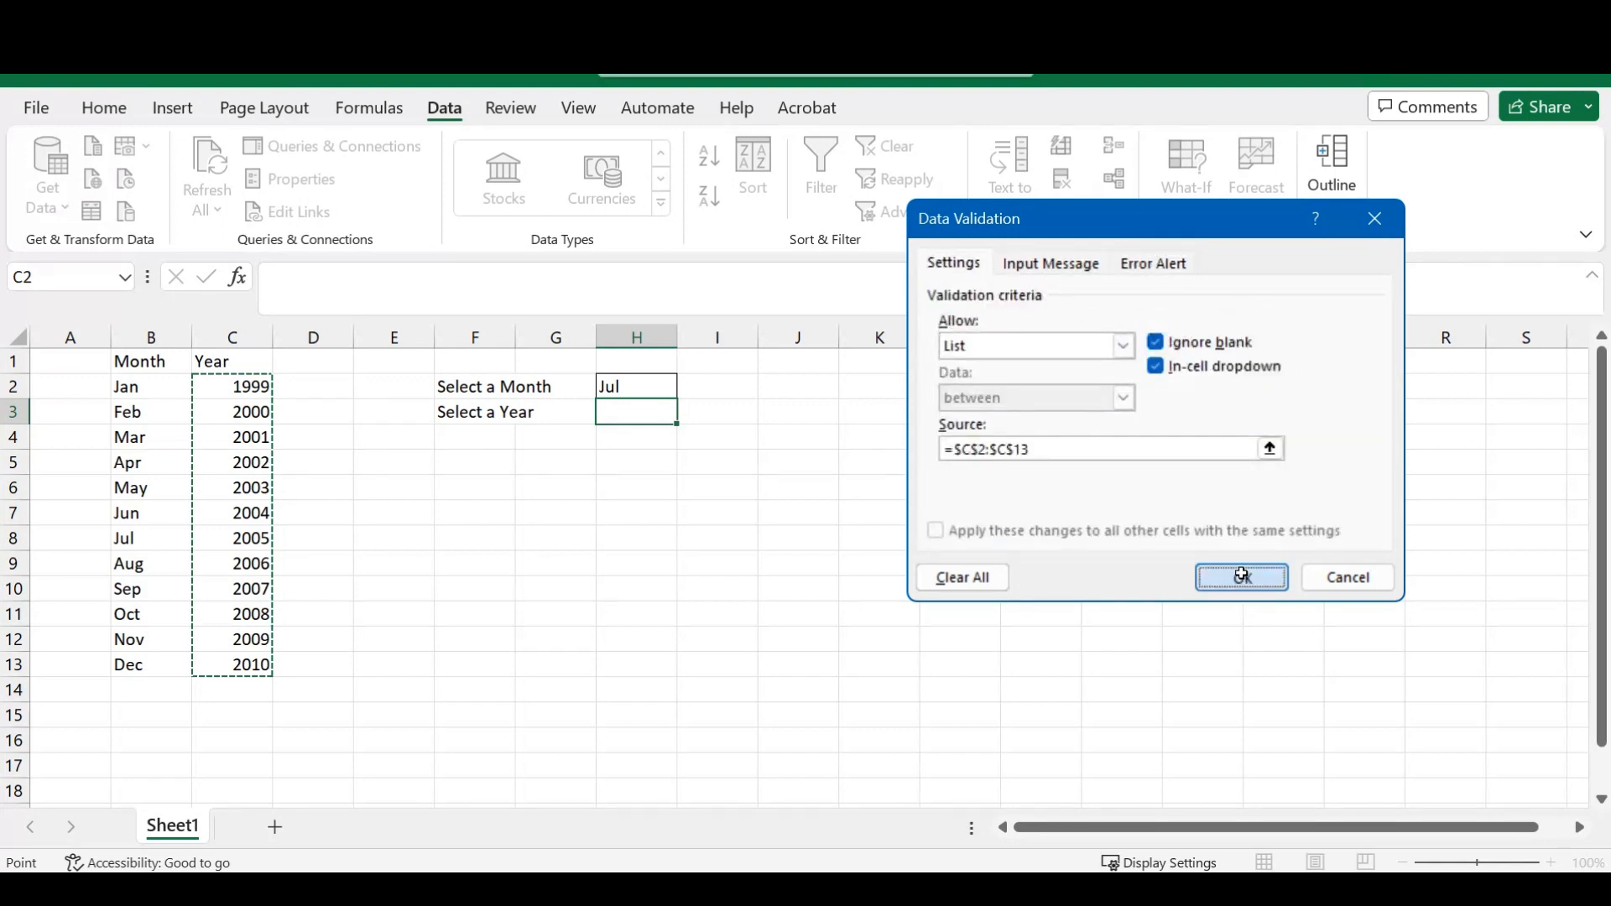
left_click(1217, 574)
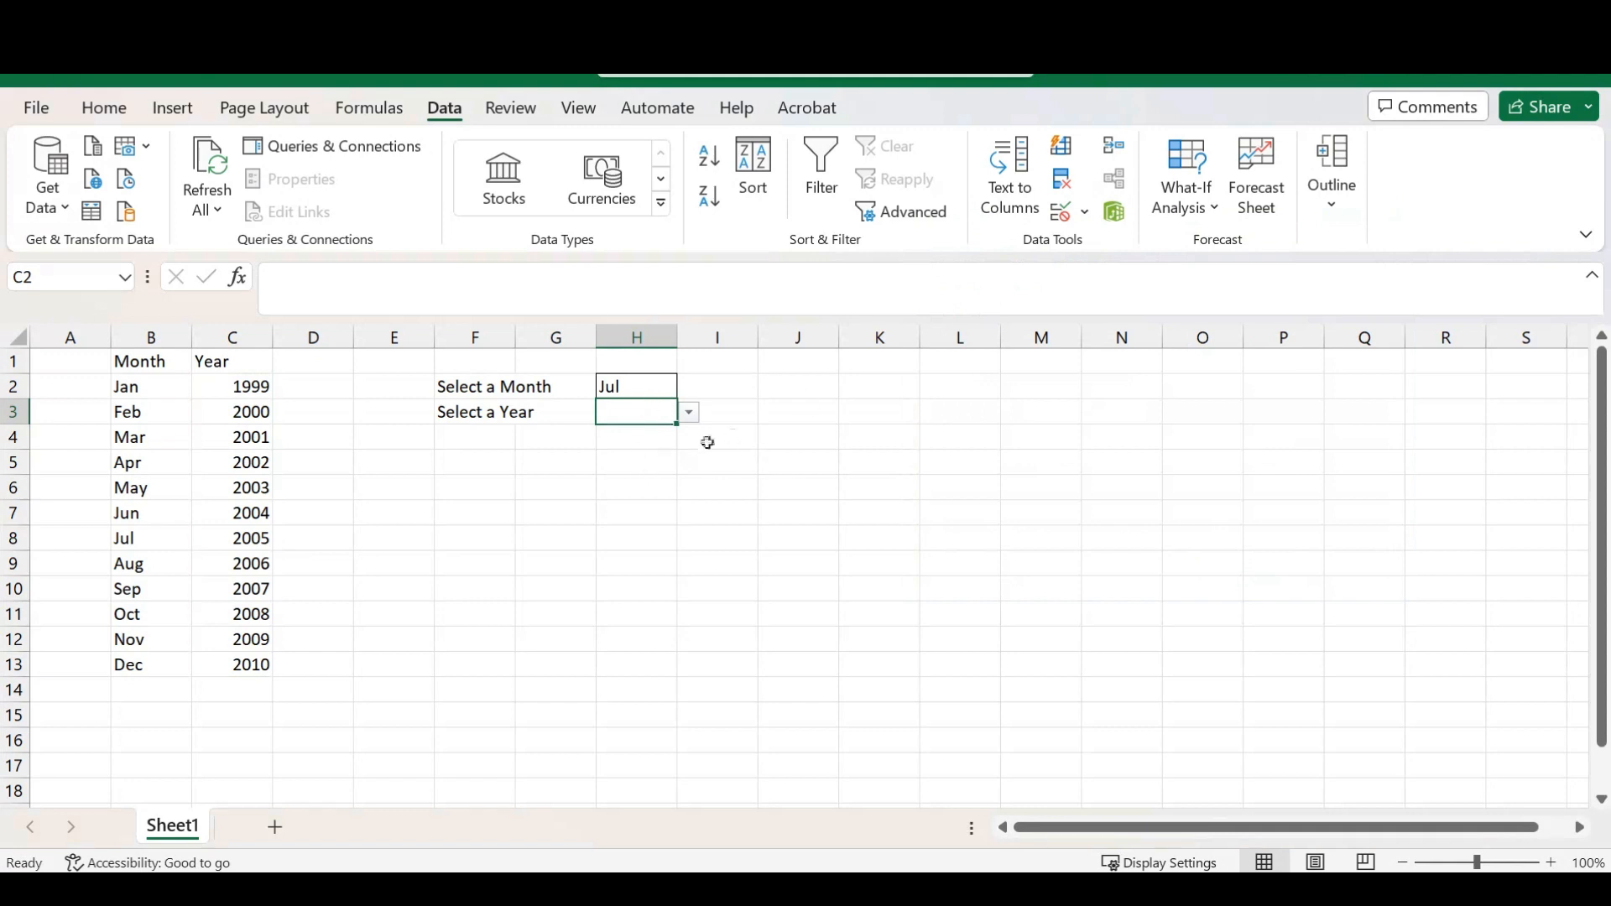
Step: Check the input message on H2, and choose 2003 from the year drop-down list in H3
left_click(626, 390)
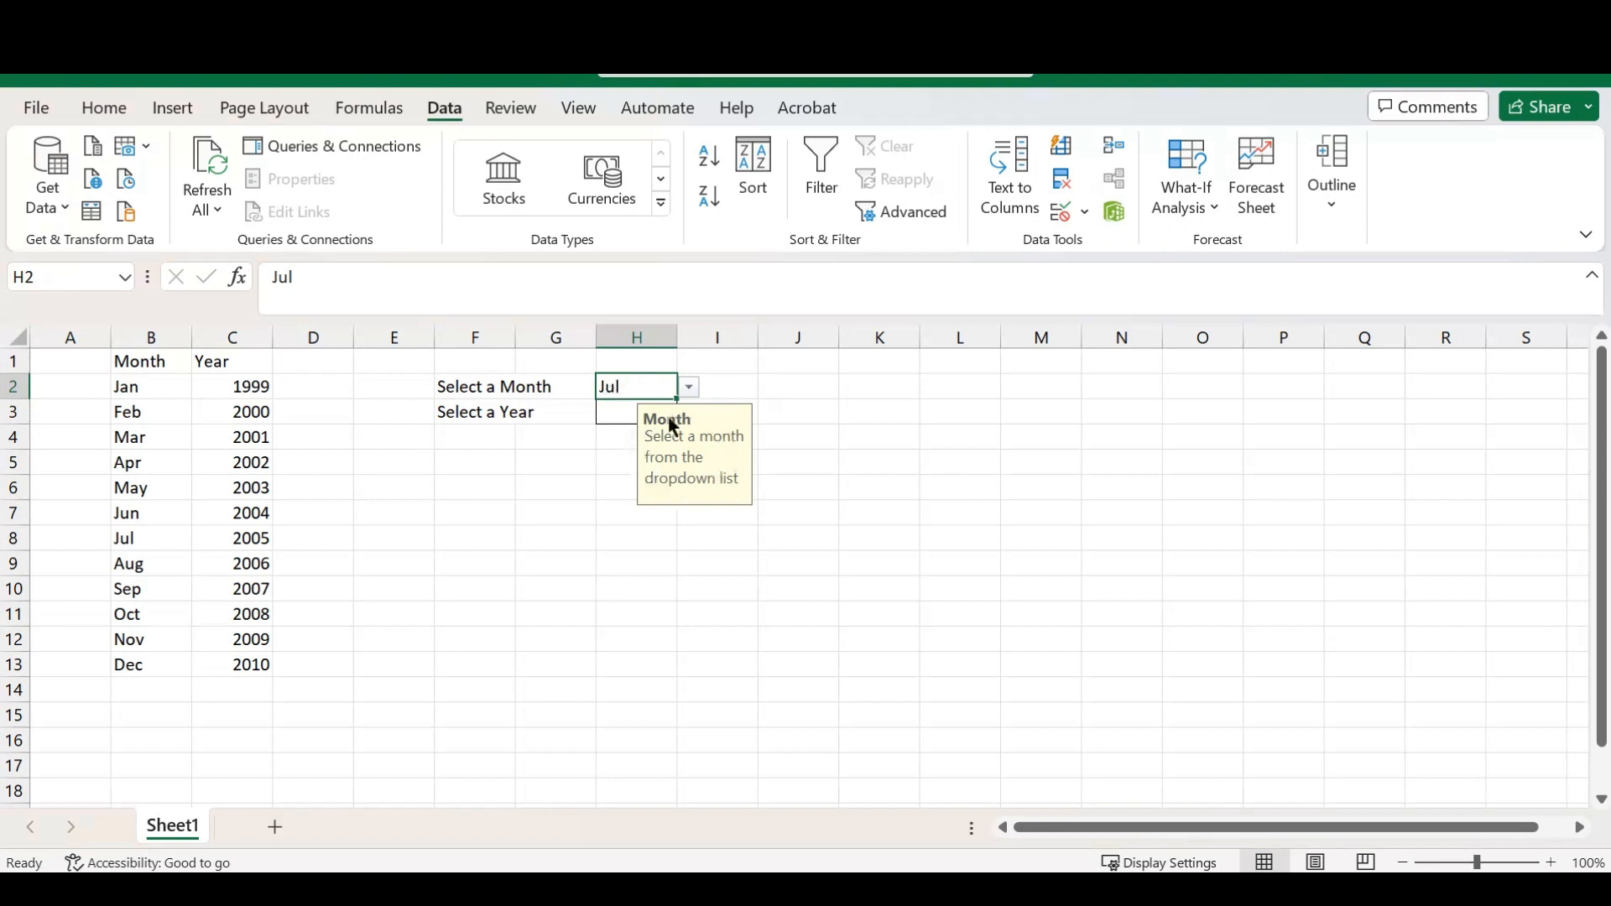
left_click(619, 416)
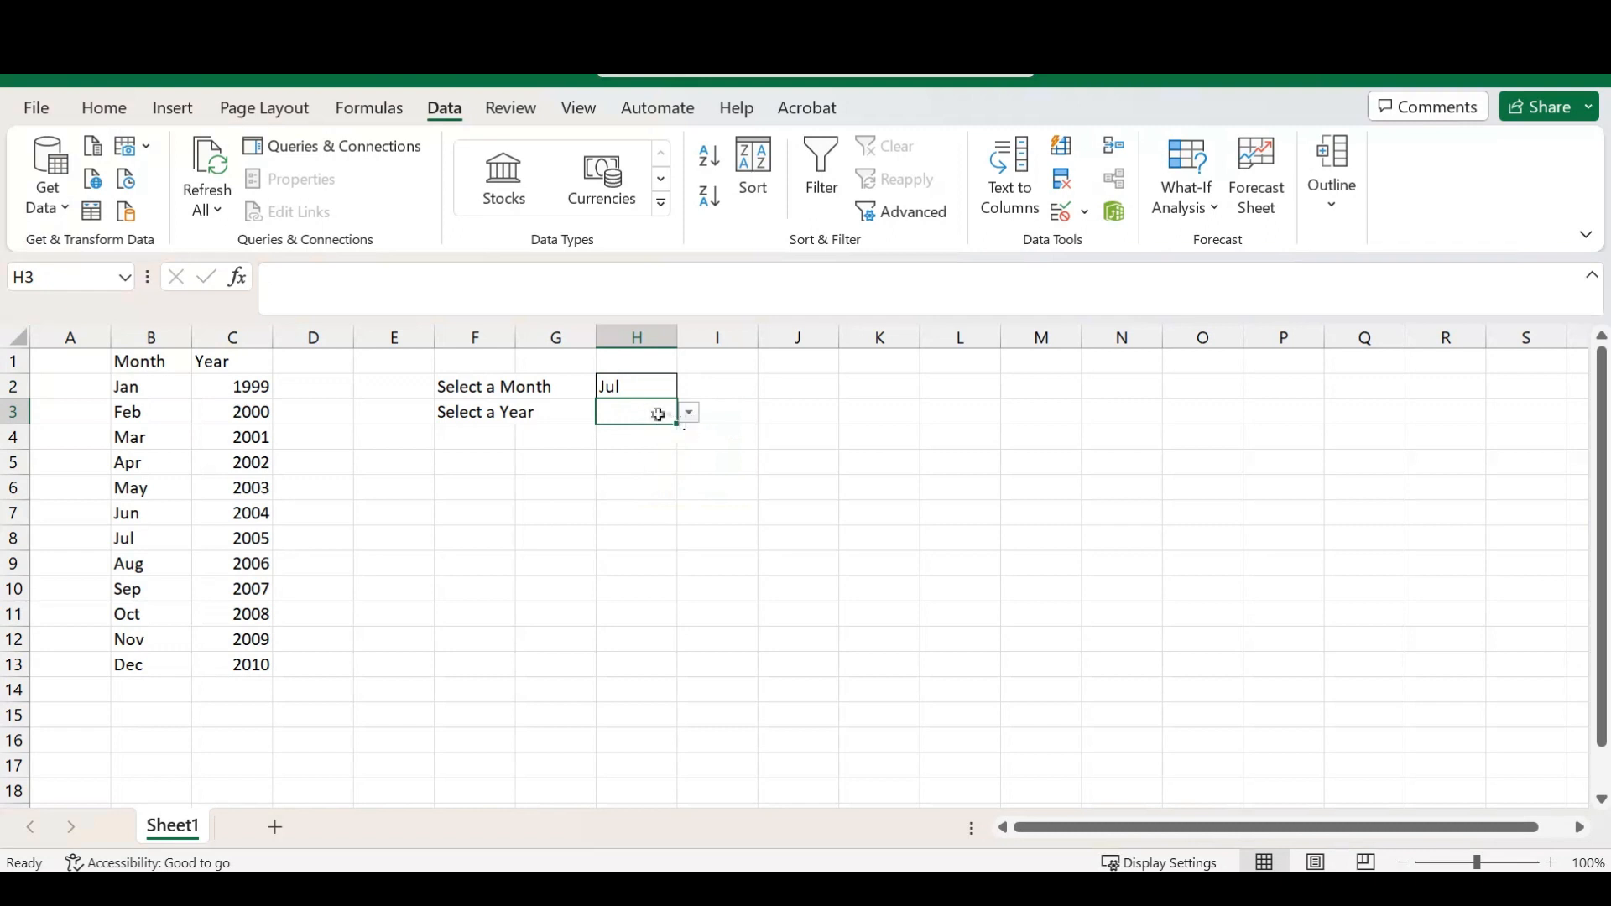
left_click(690, 413)
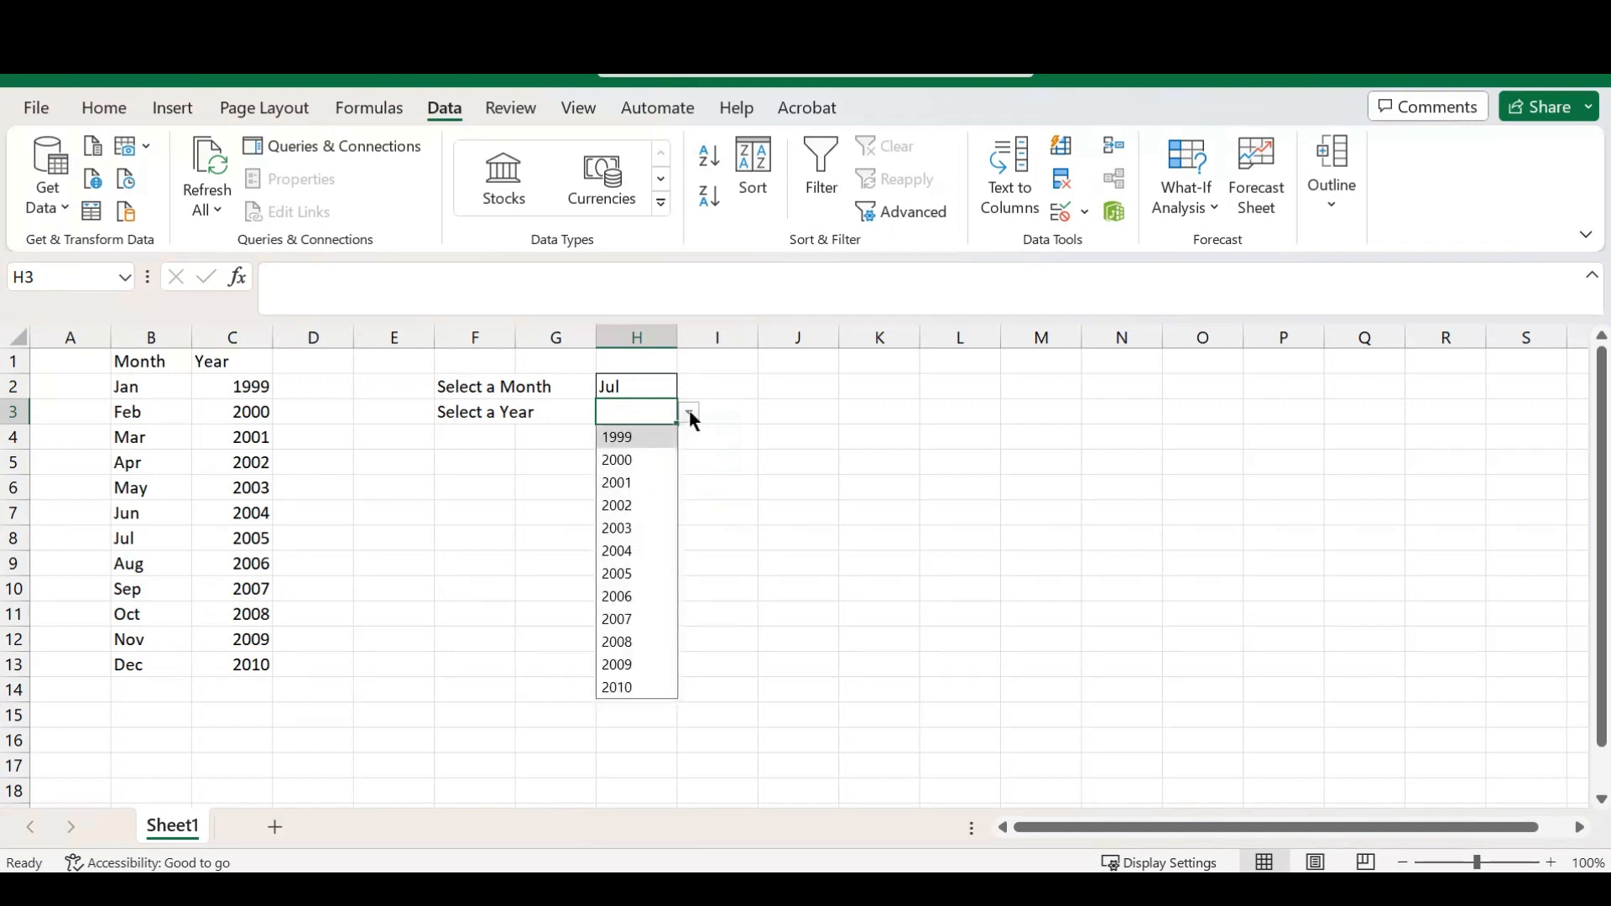
left_click(631, 531)
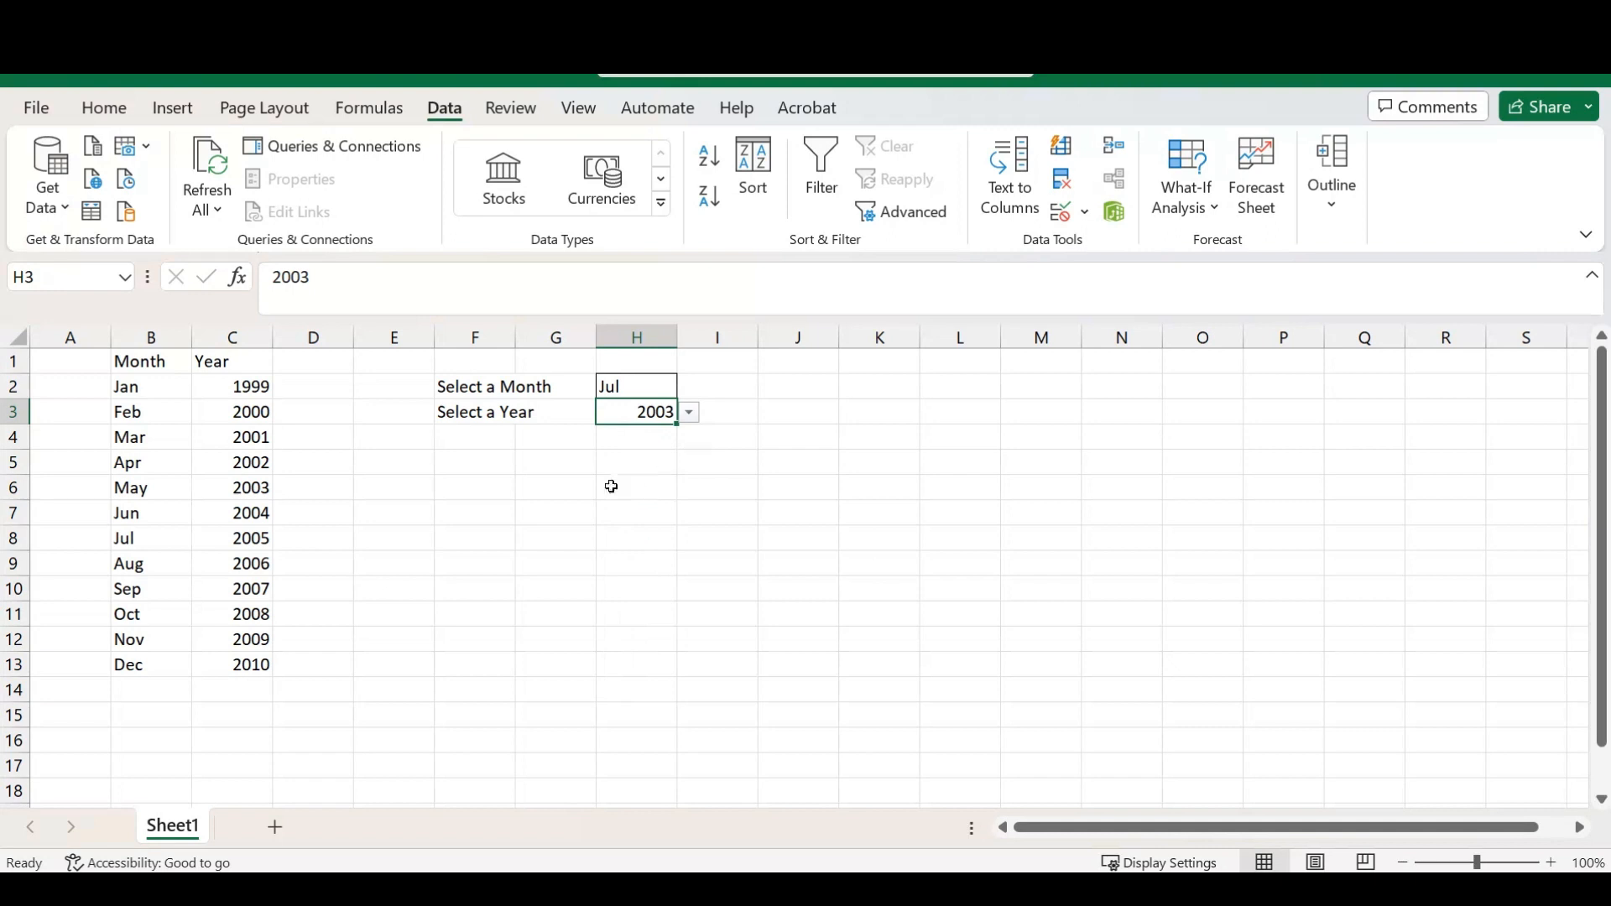
Step: Try to enter "Today" in H3 to test the default error alert, and cancel the entry
type("Today")
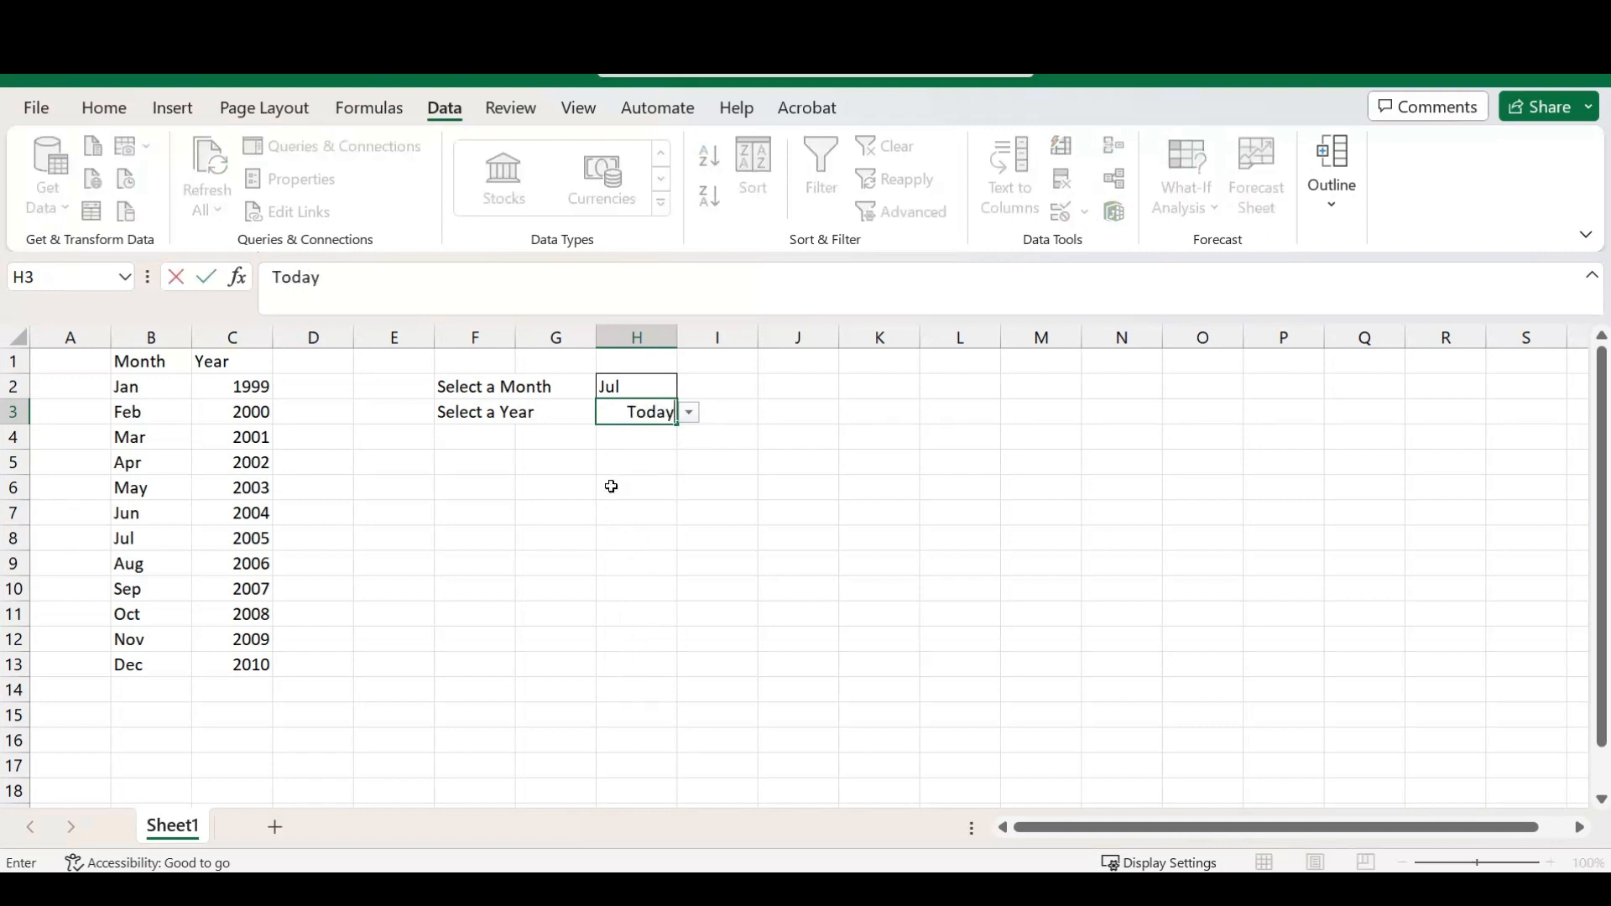
key("Return")
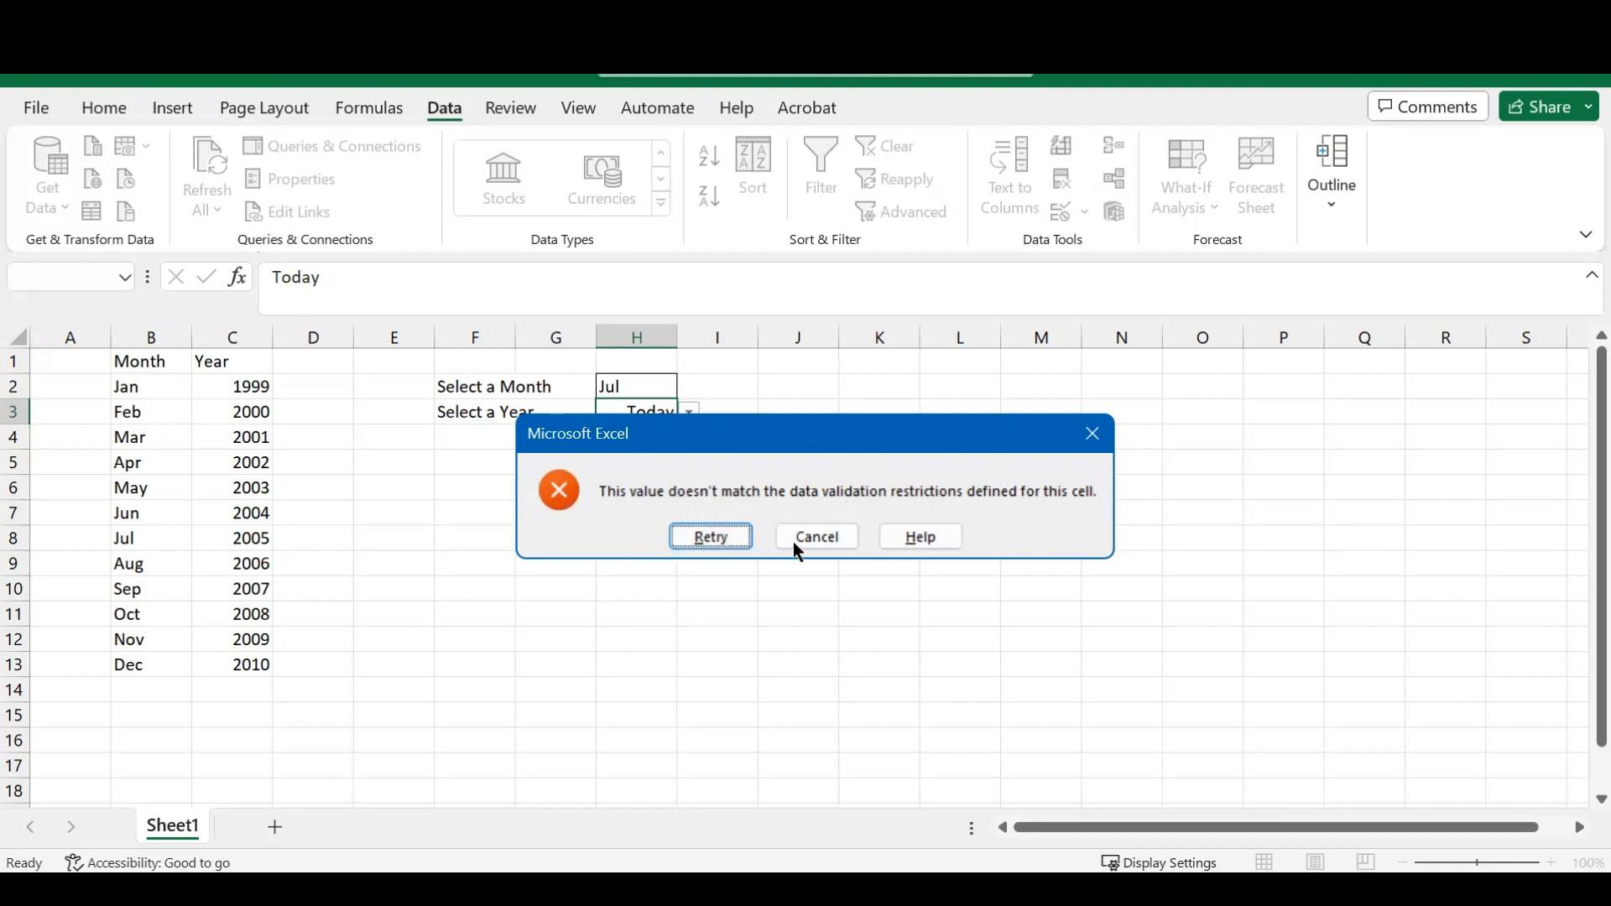
left_click(818, 537)
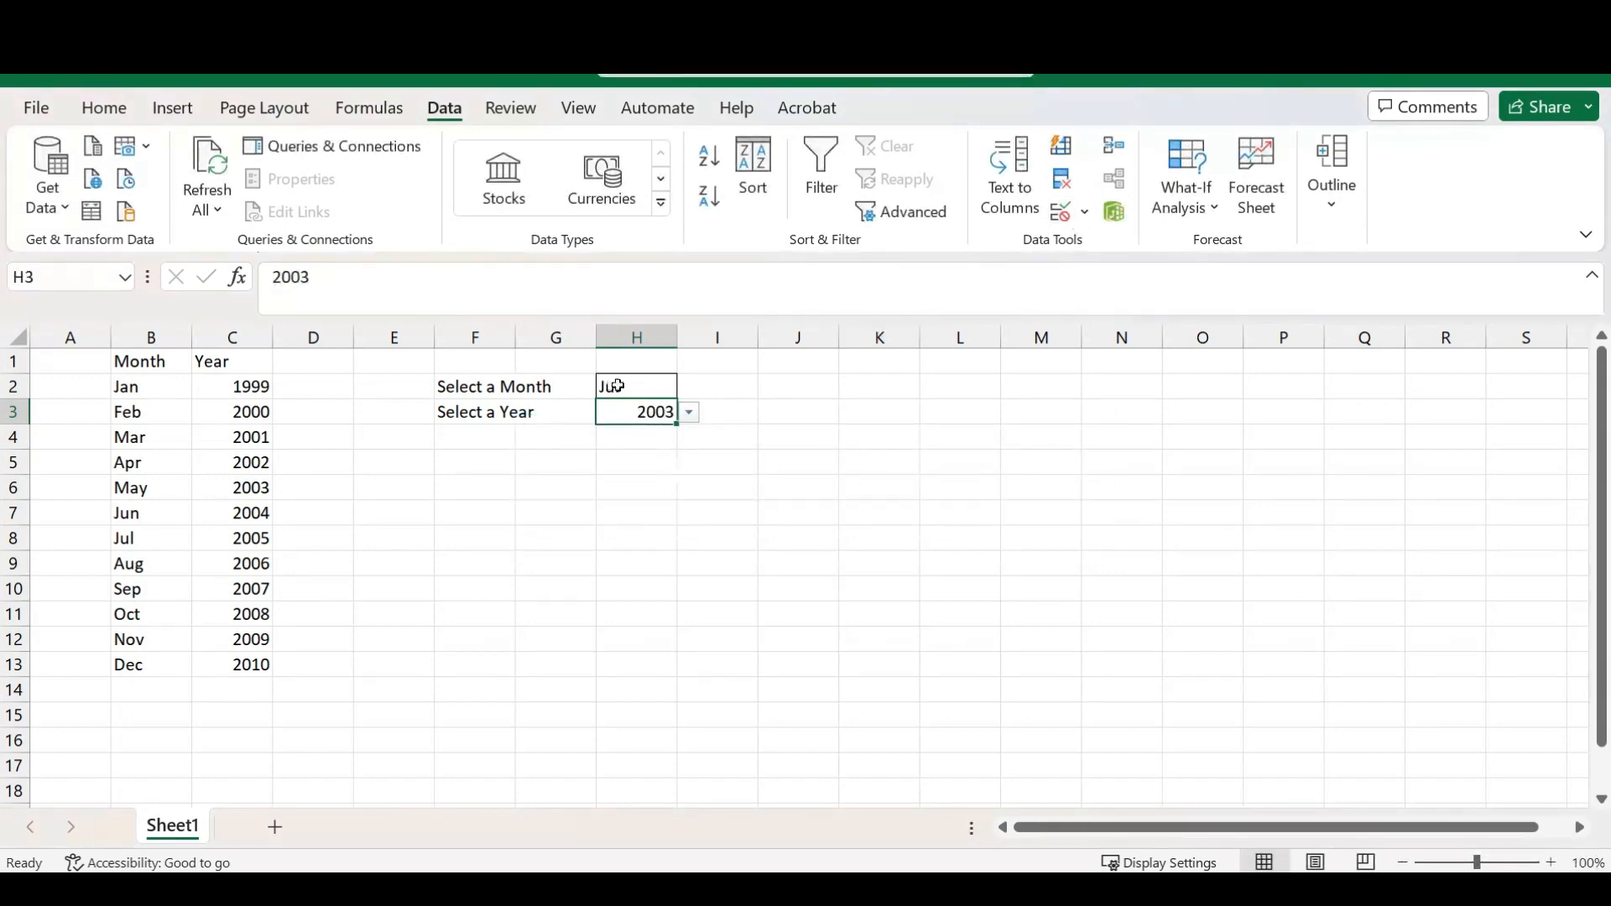
left_click(617, 387)
left_click(621, 412)
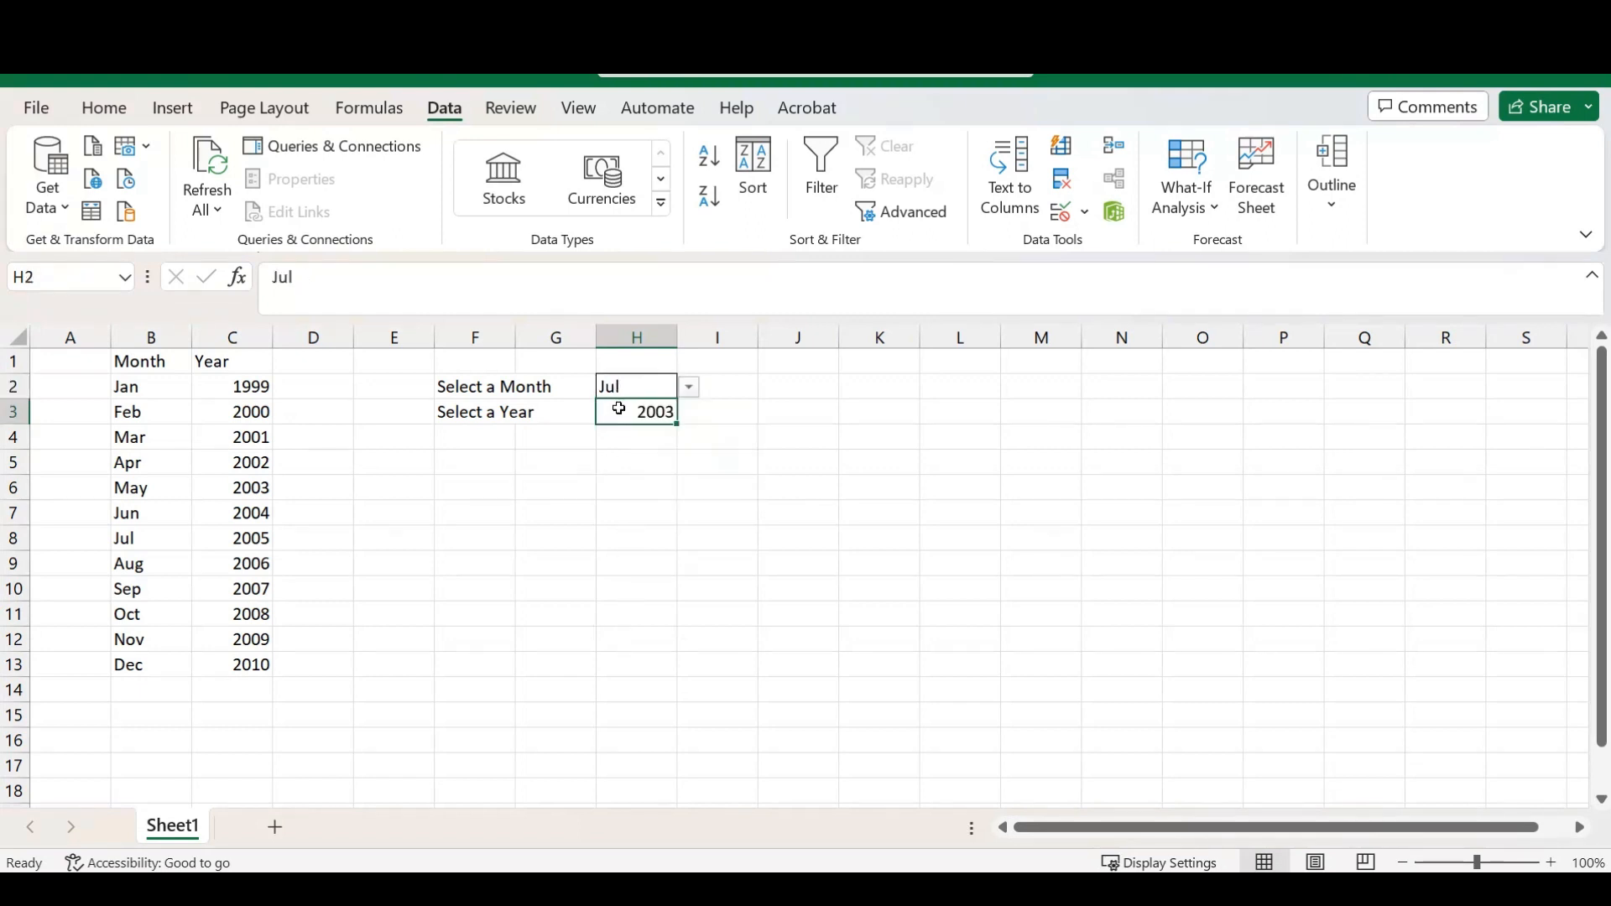
left_click(556, 394)
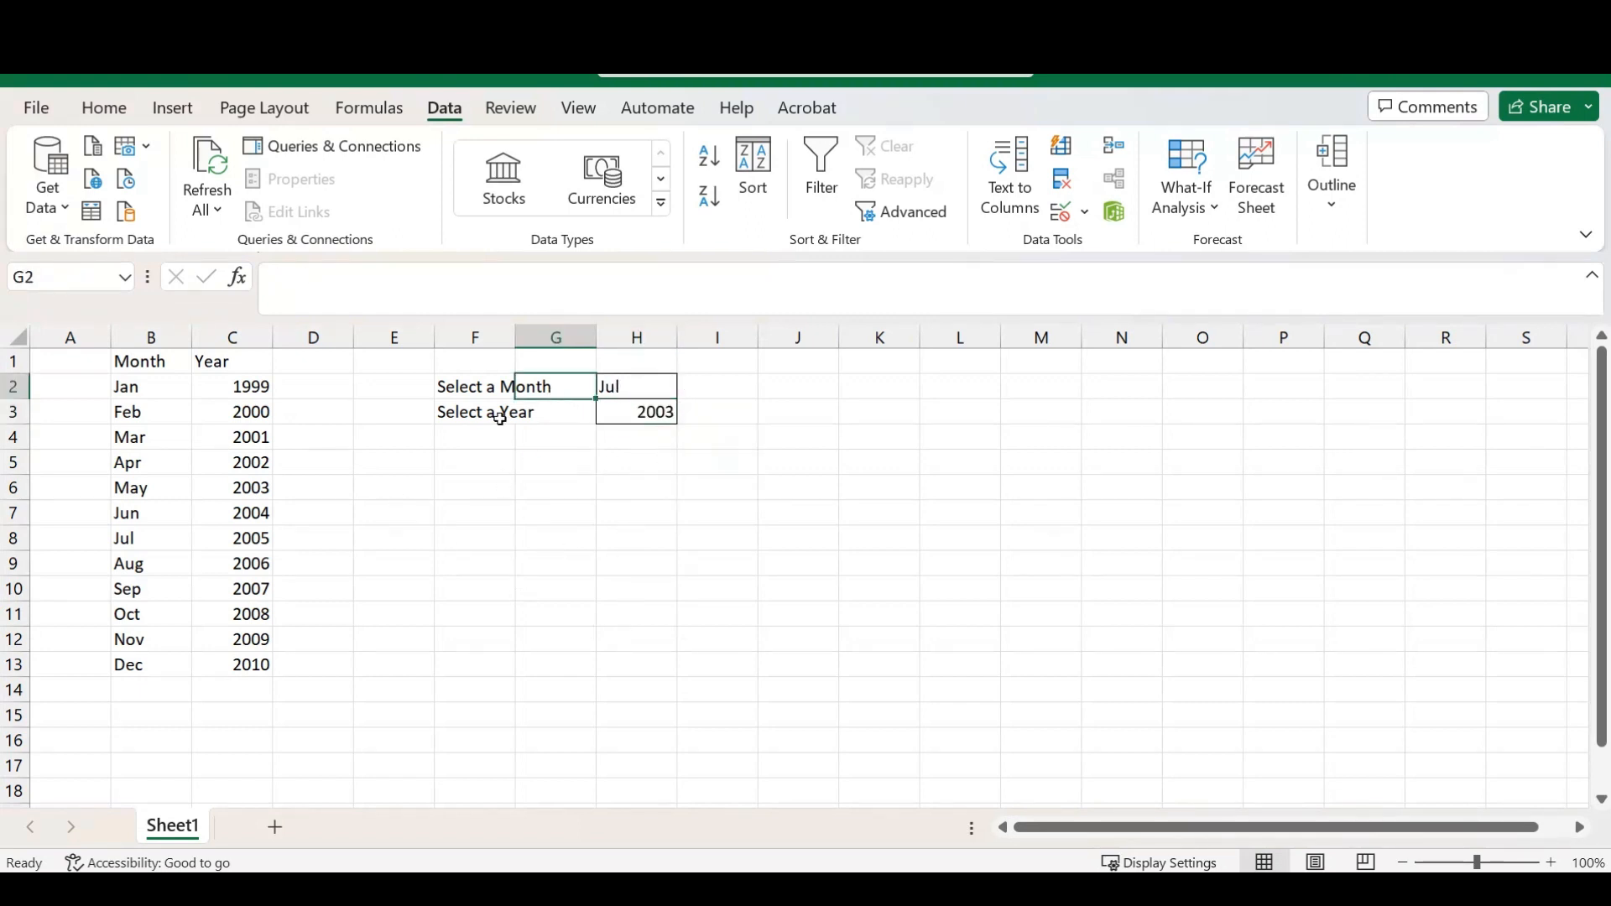
left_click(504, 387)
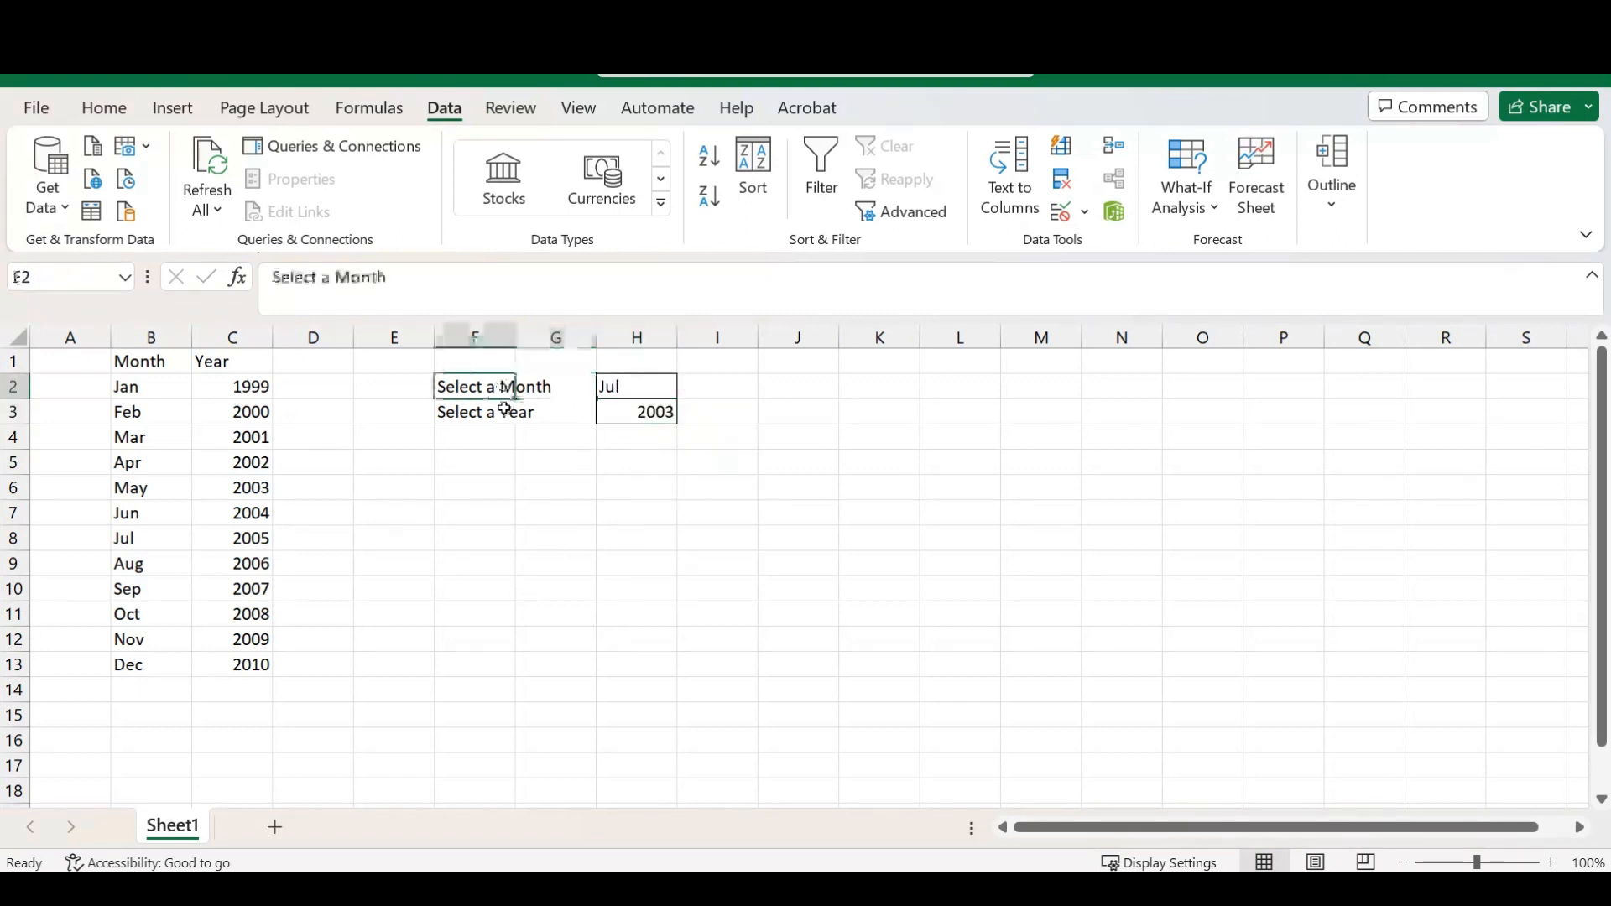
left_click(713, 388)
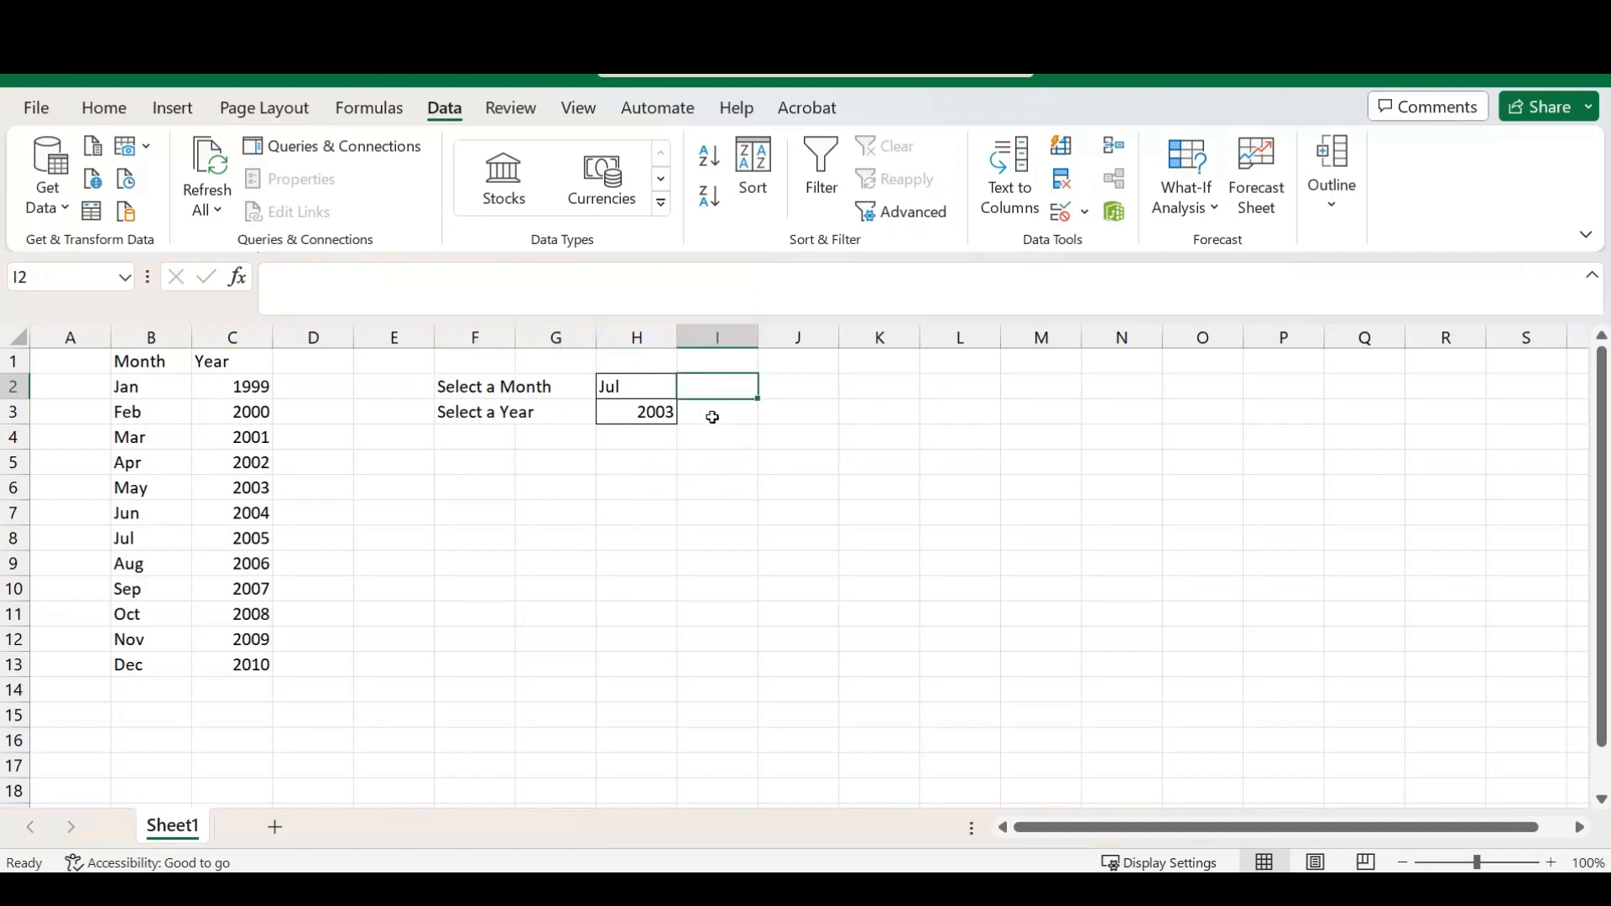